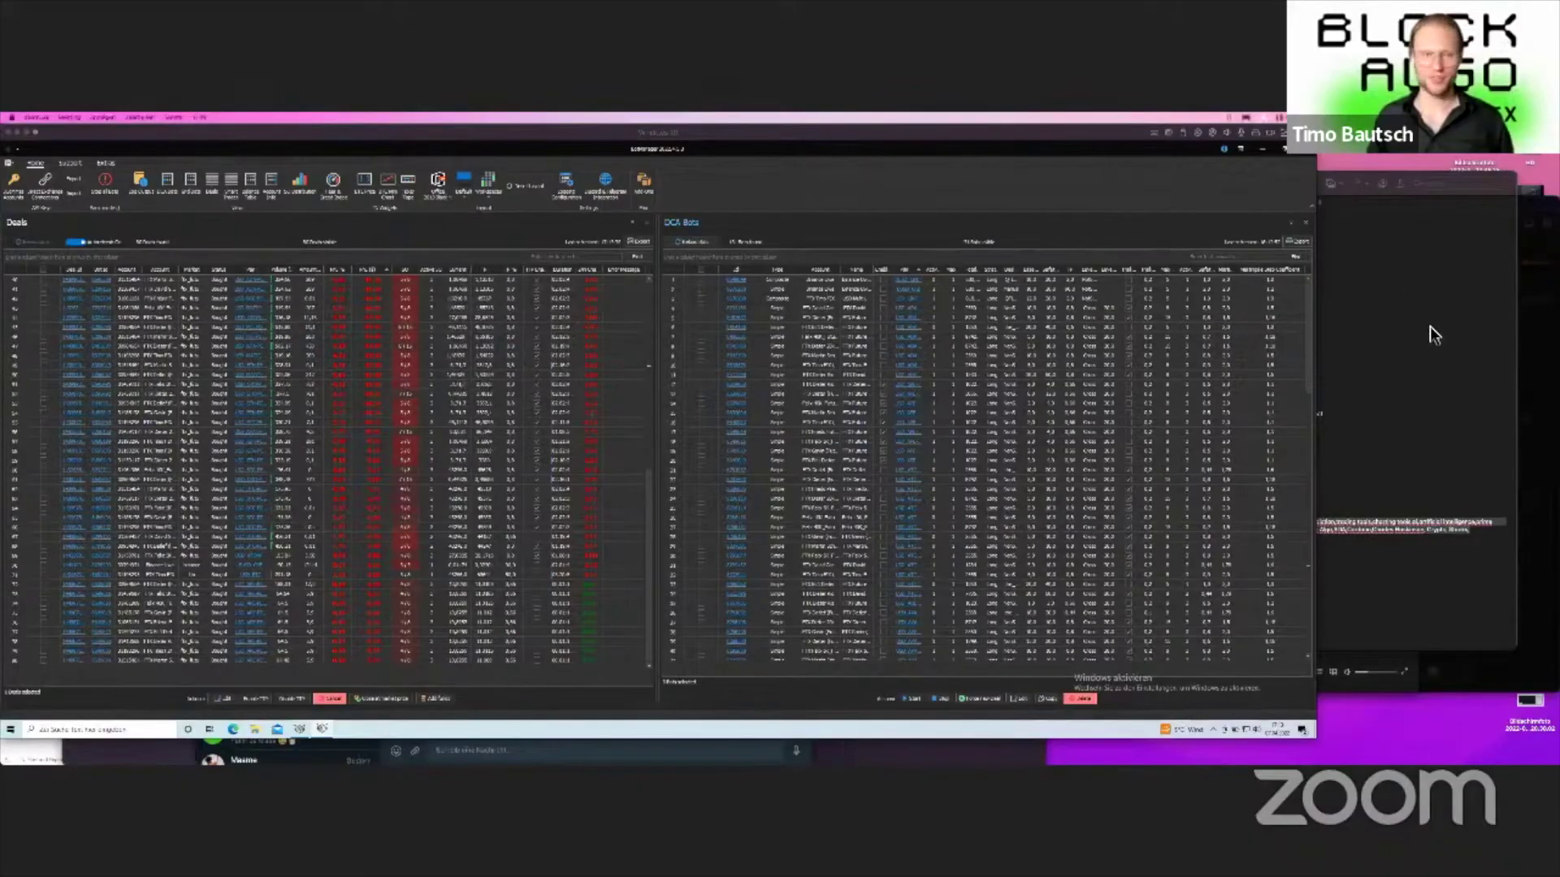
Clear the open panels from the workspace and maximize the Windows 10 window.
click(917, 365)
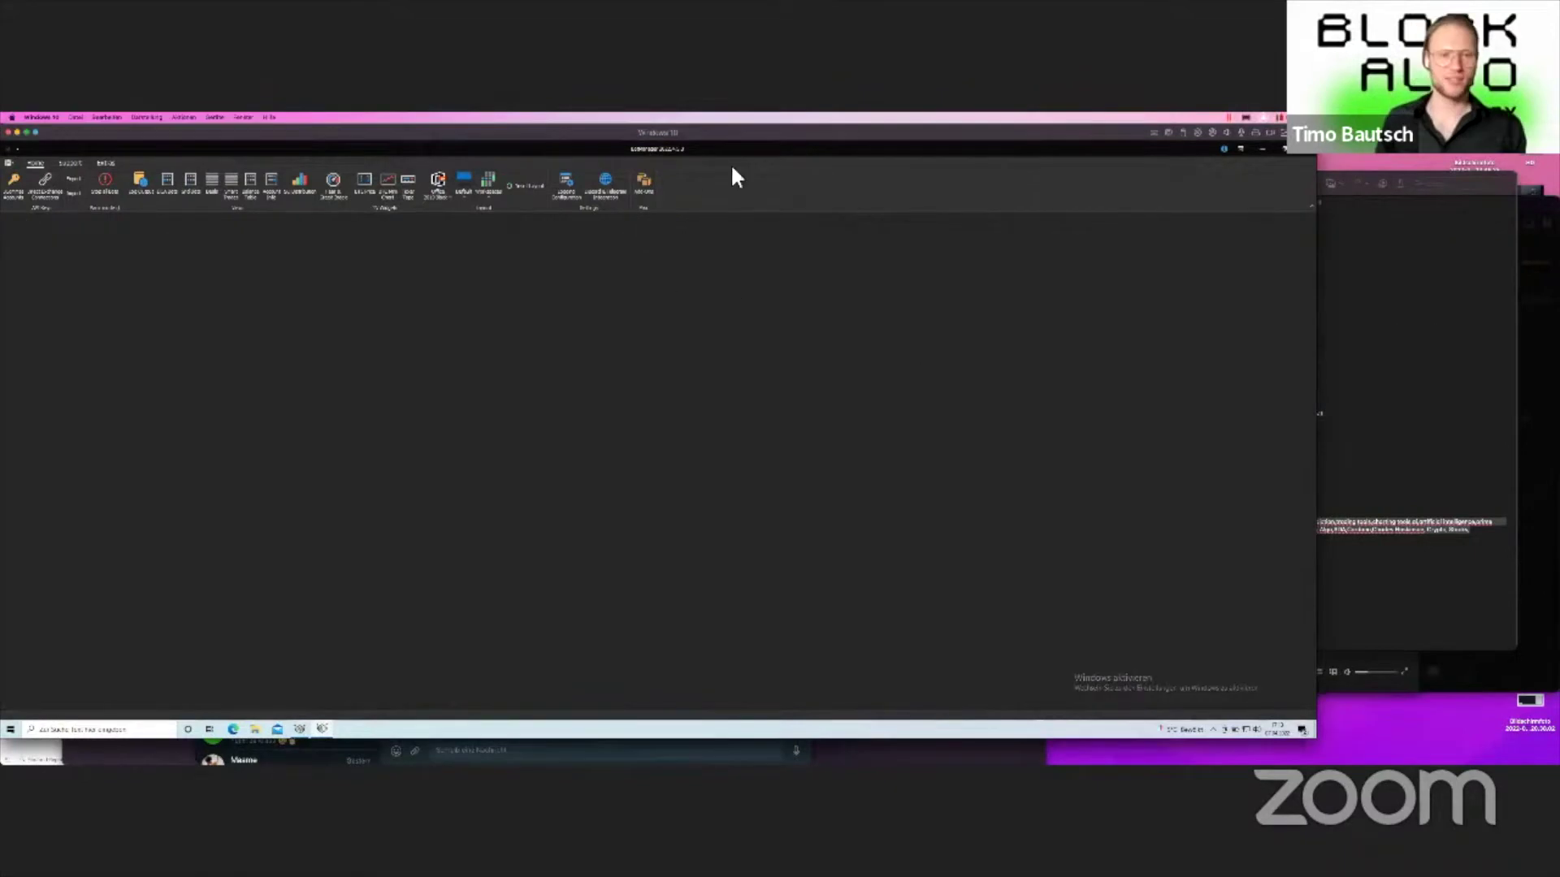
drag(747, 132, 869, 131)
double_click(900, 133)
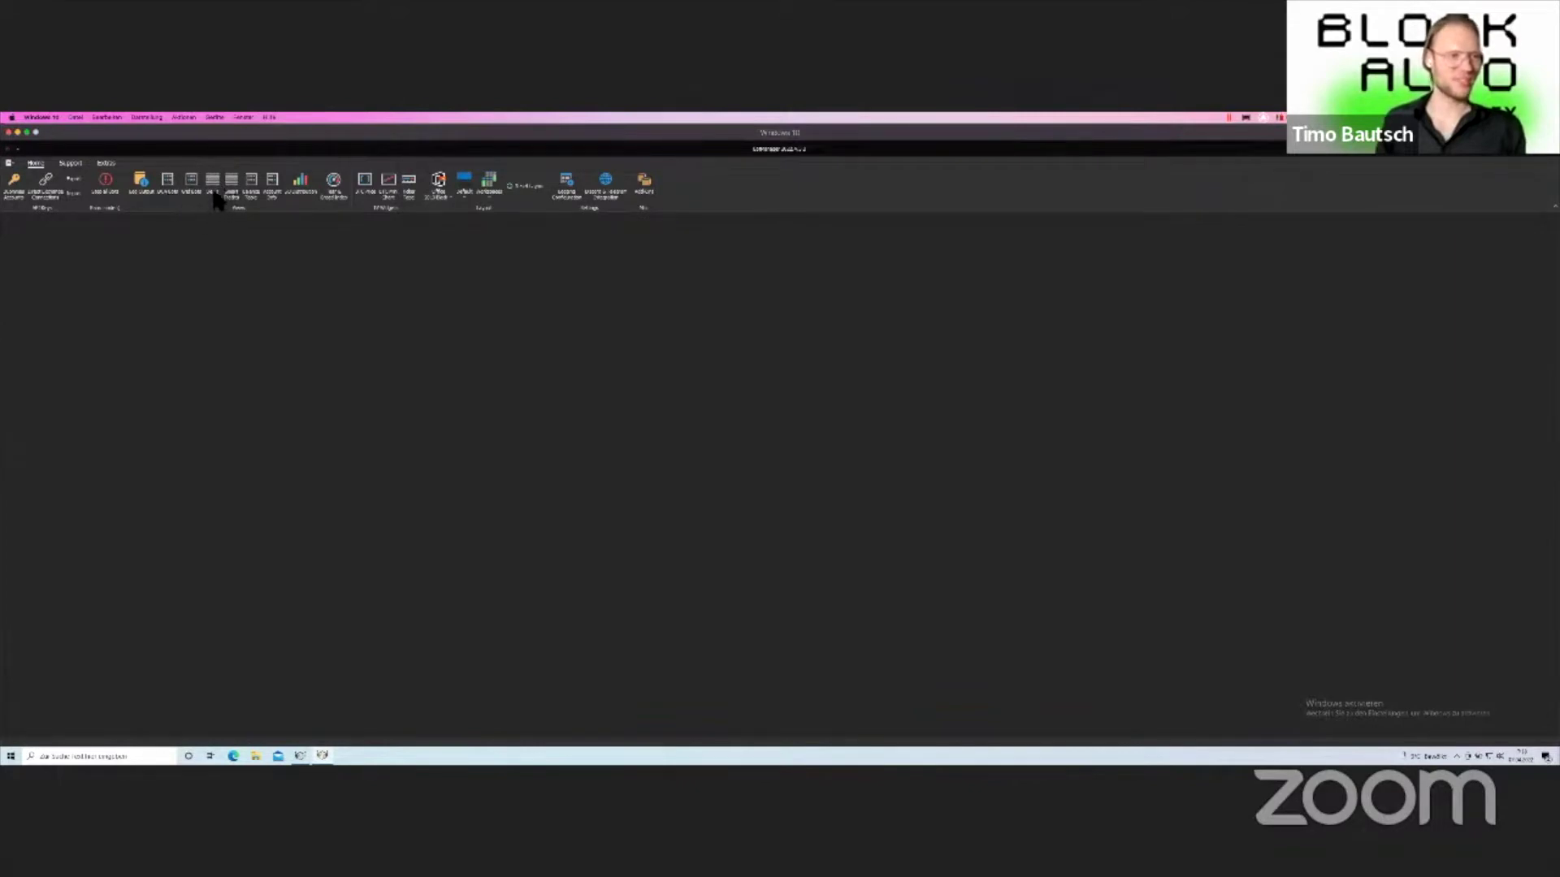
Open the DCA Bots and Deals views and arrange them as side-by-side panels.
click(166, 177)
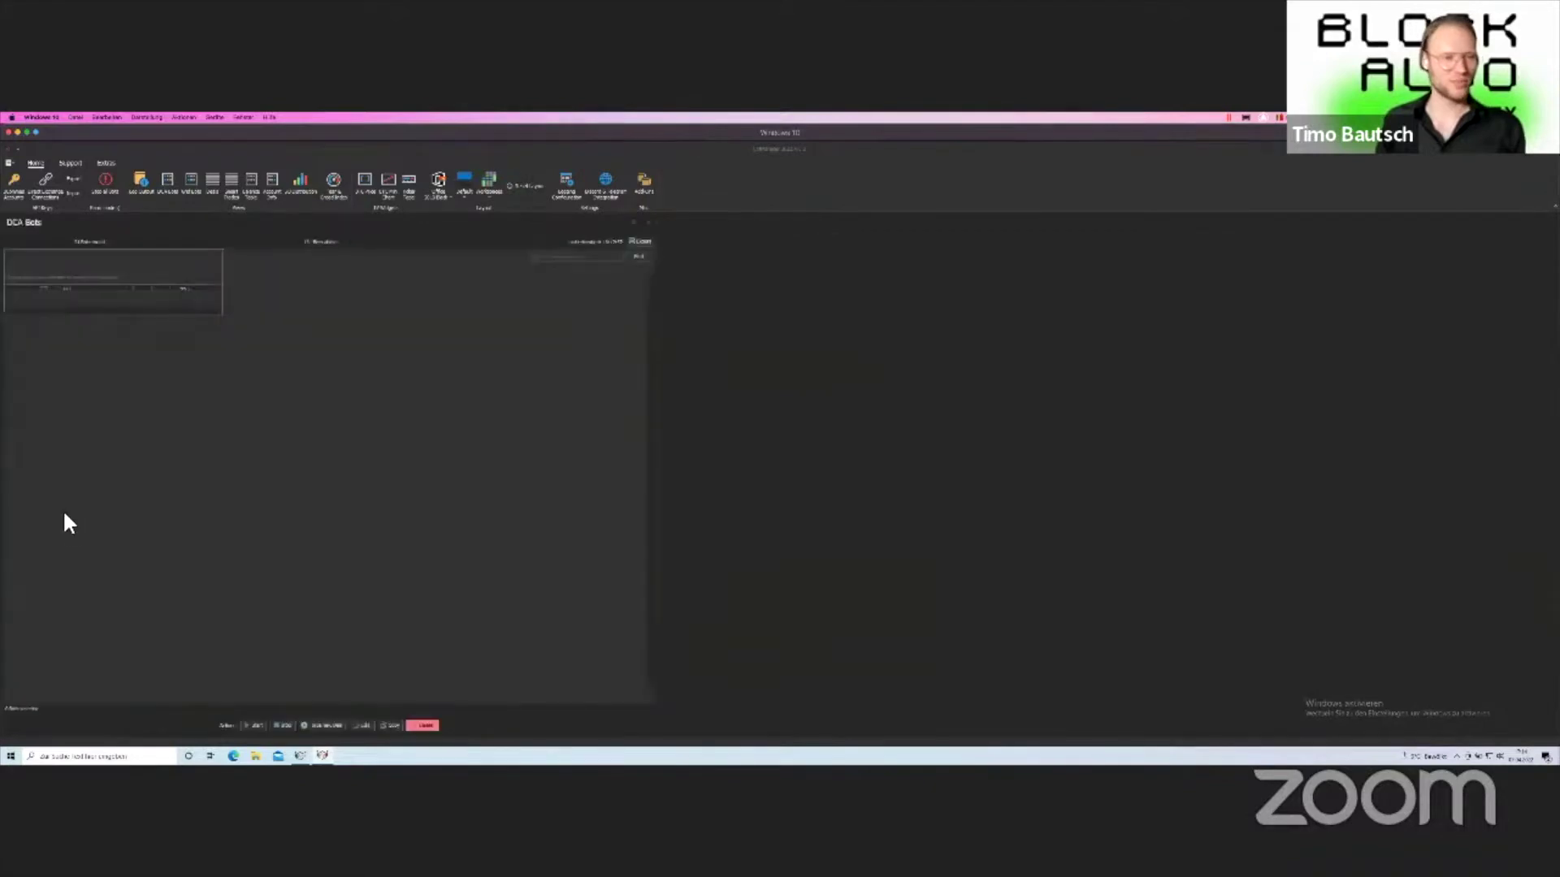
click(213, 192)
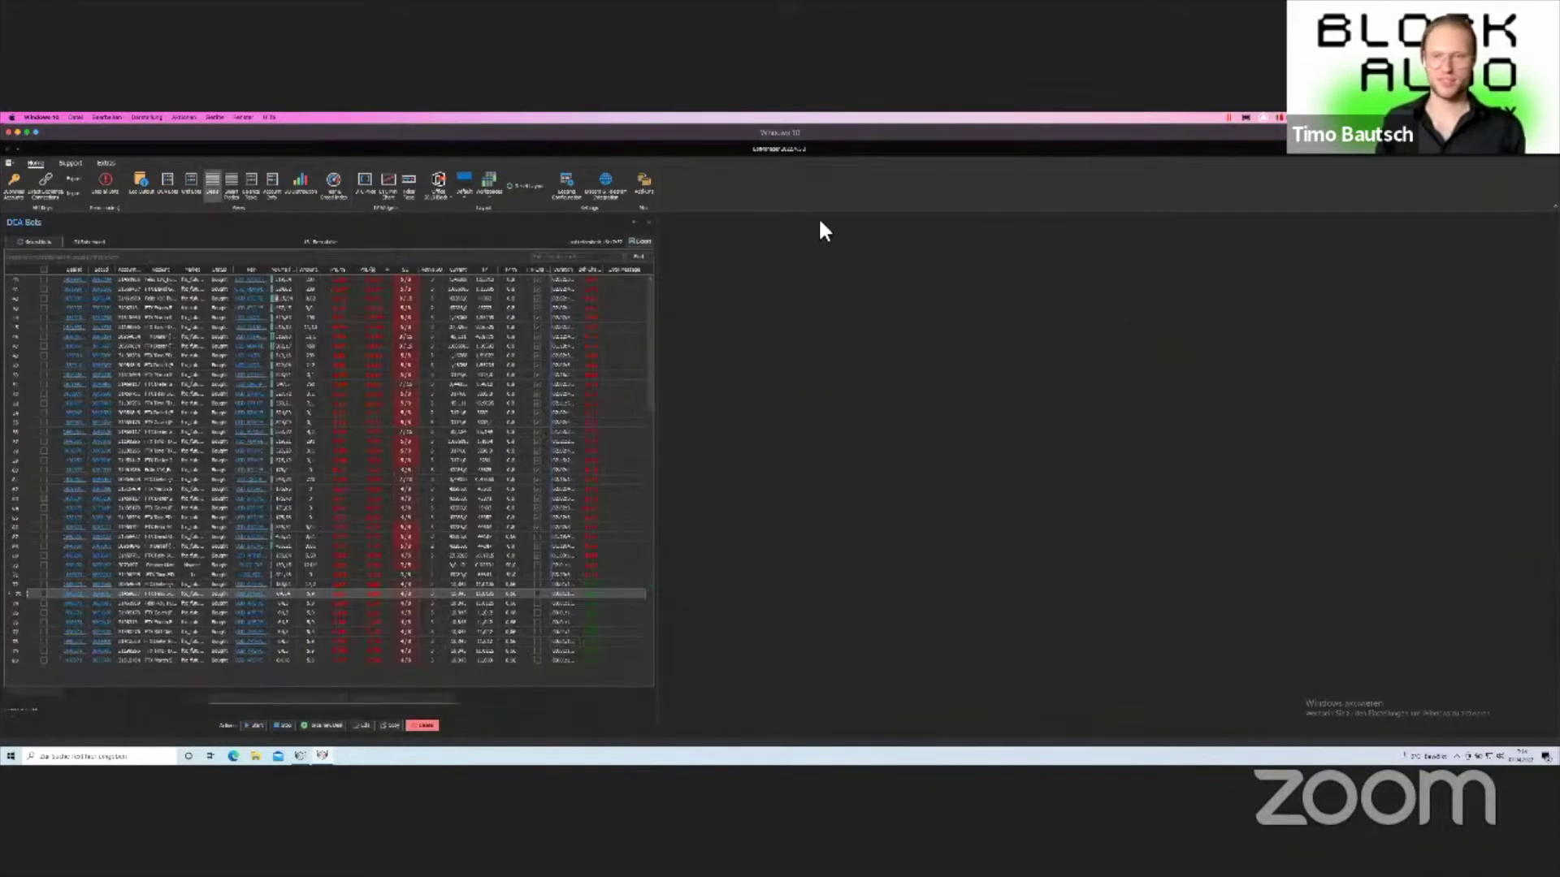
drag(820, 220, 1543, 474)
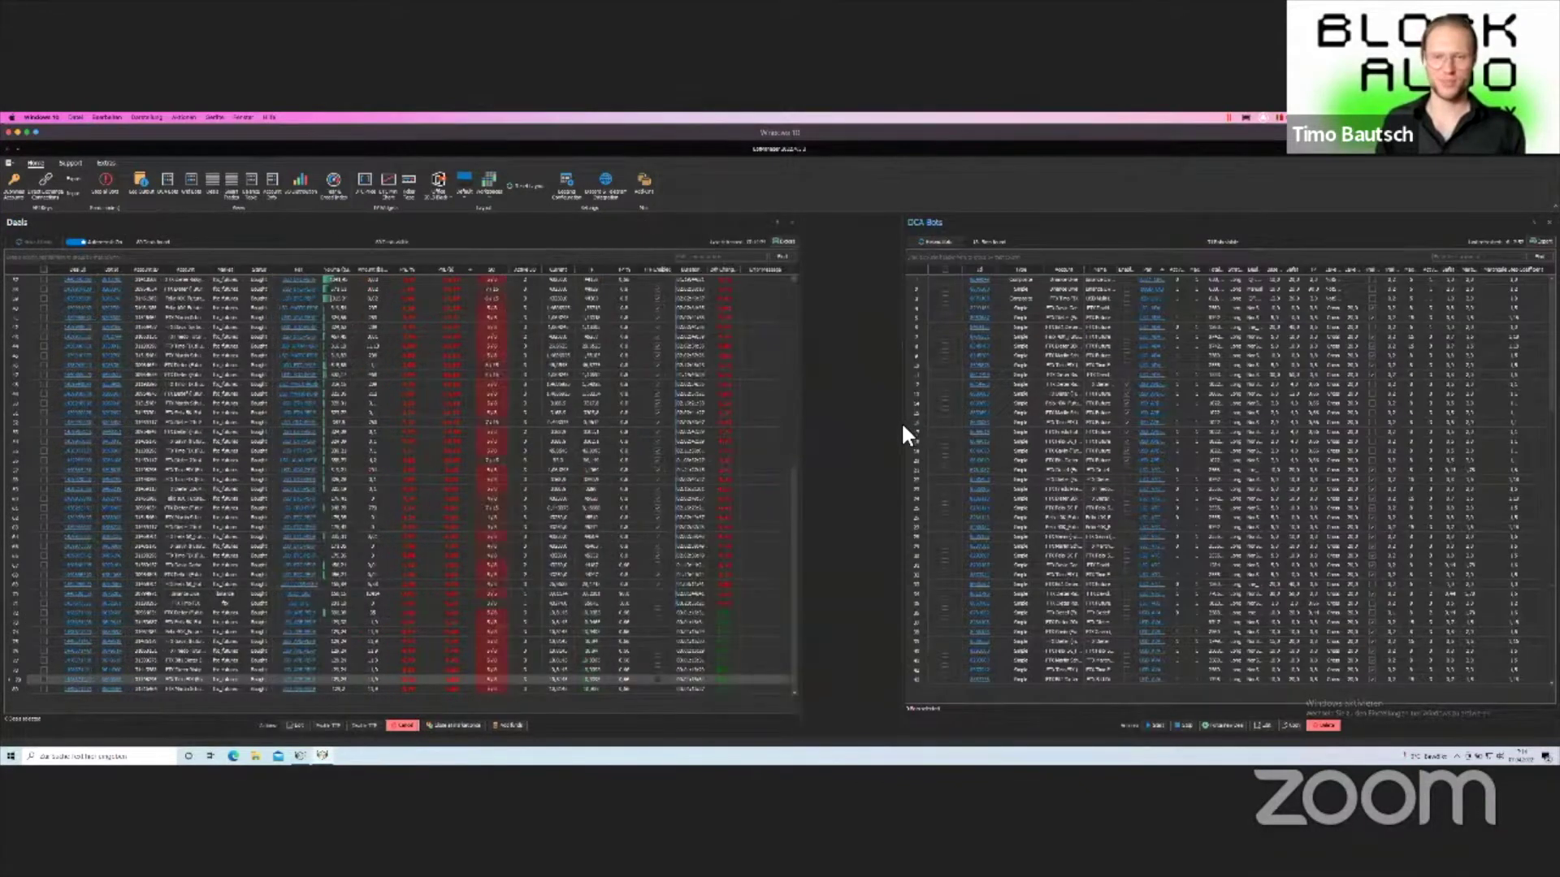
Close the DCA Bots panel and dock the Deals panel so it fills the workspace.
click(781, 221)
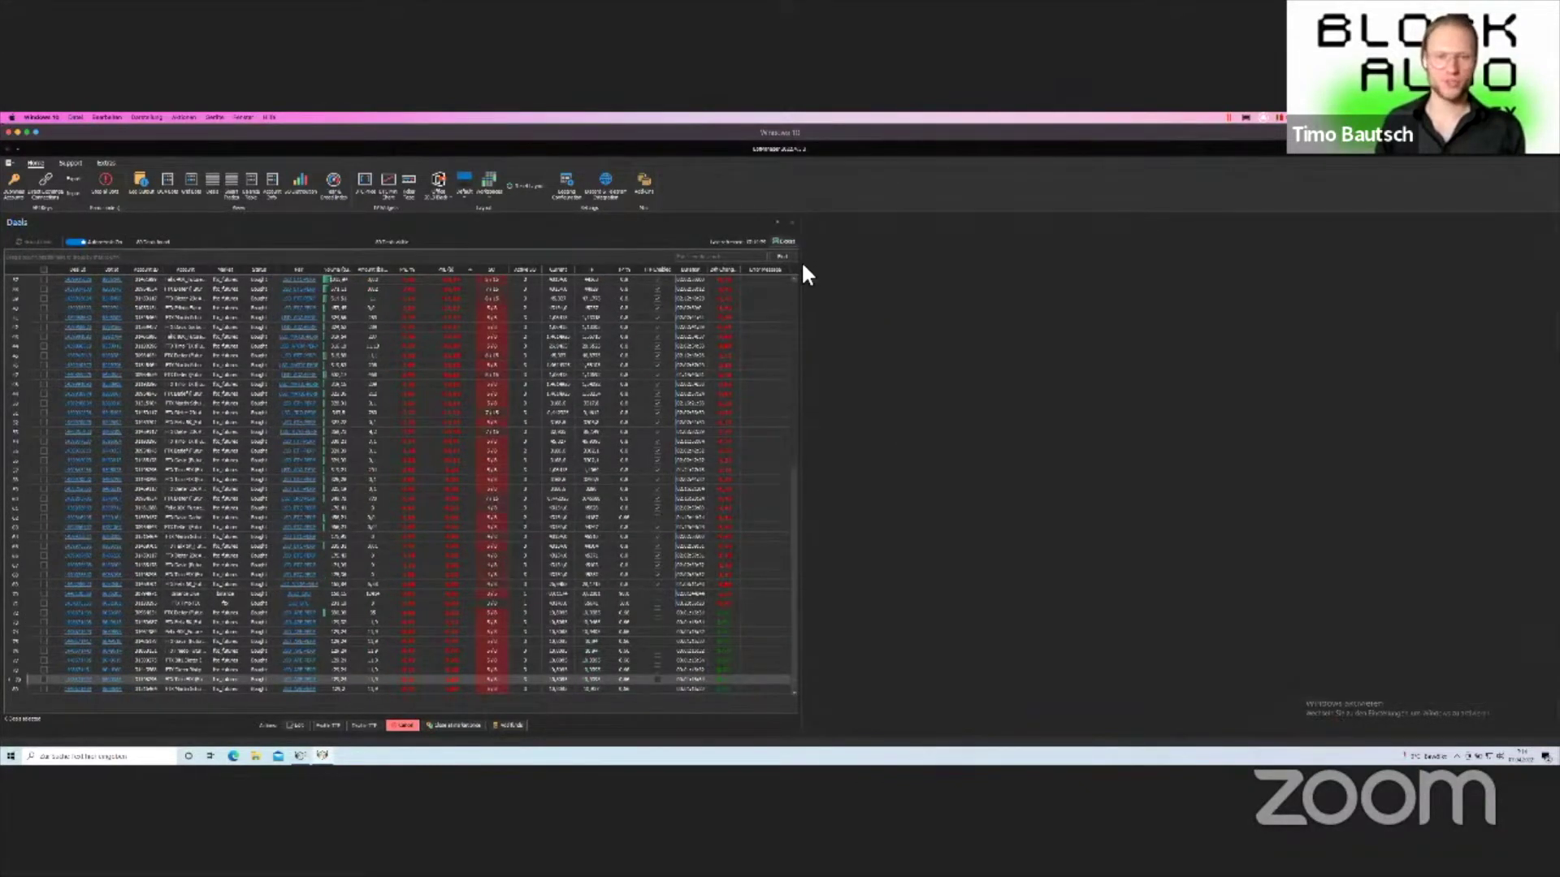
drag(413, 221, 780, 482)
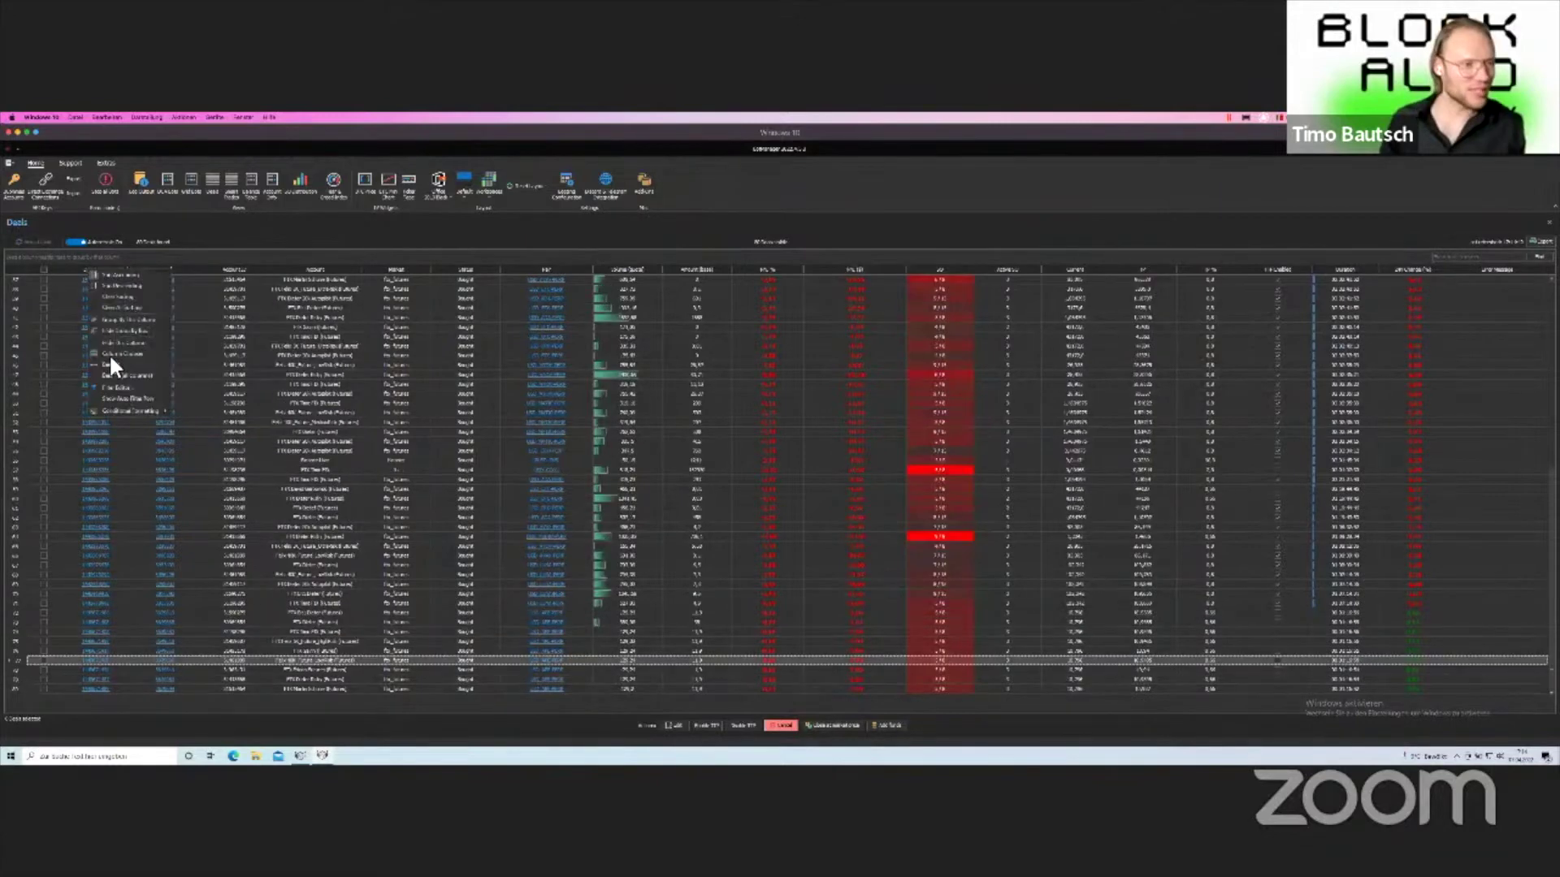
Hide the Deal ID, Bot ID and Account ID columns in the Deals table.
mouse_move(135, 413)
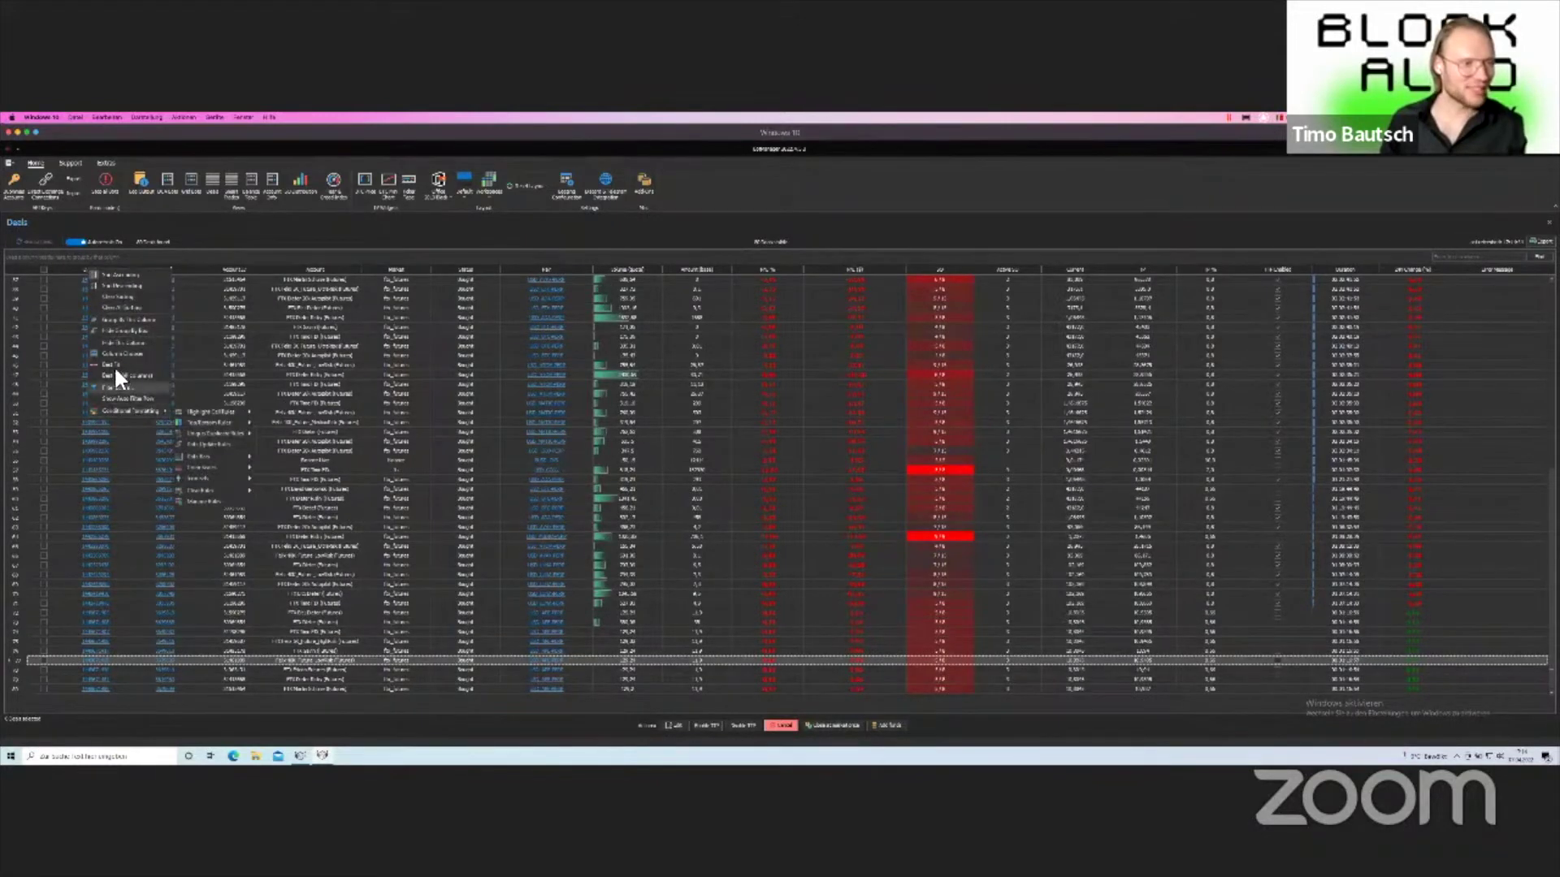
click(124, 342)
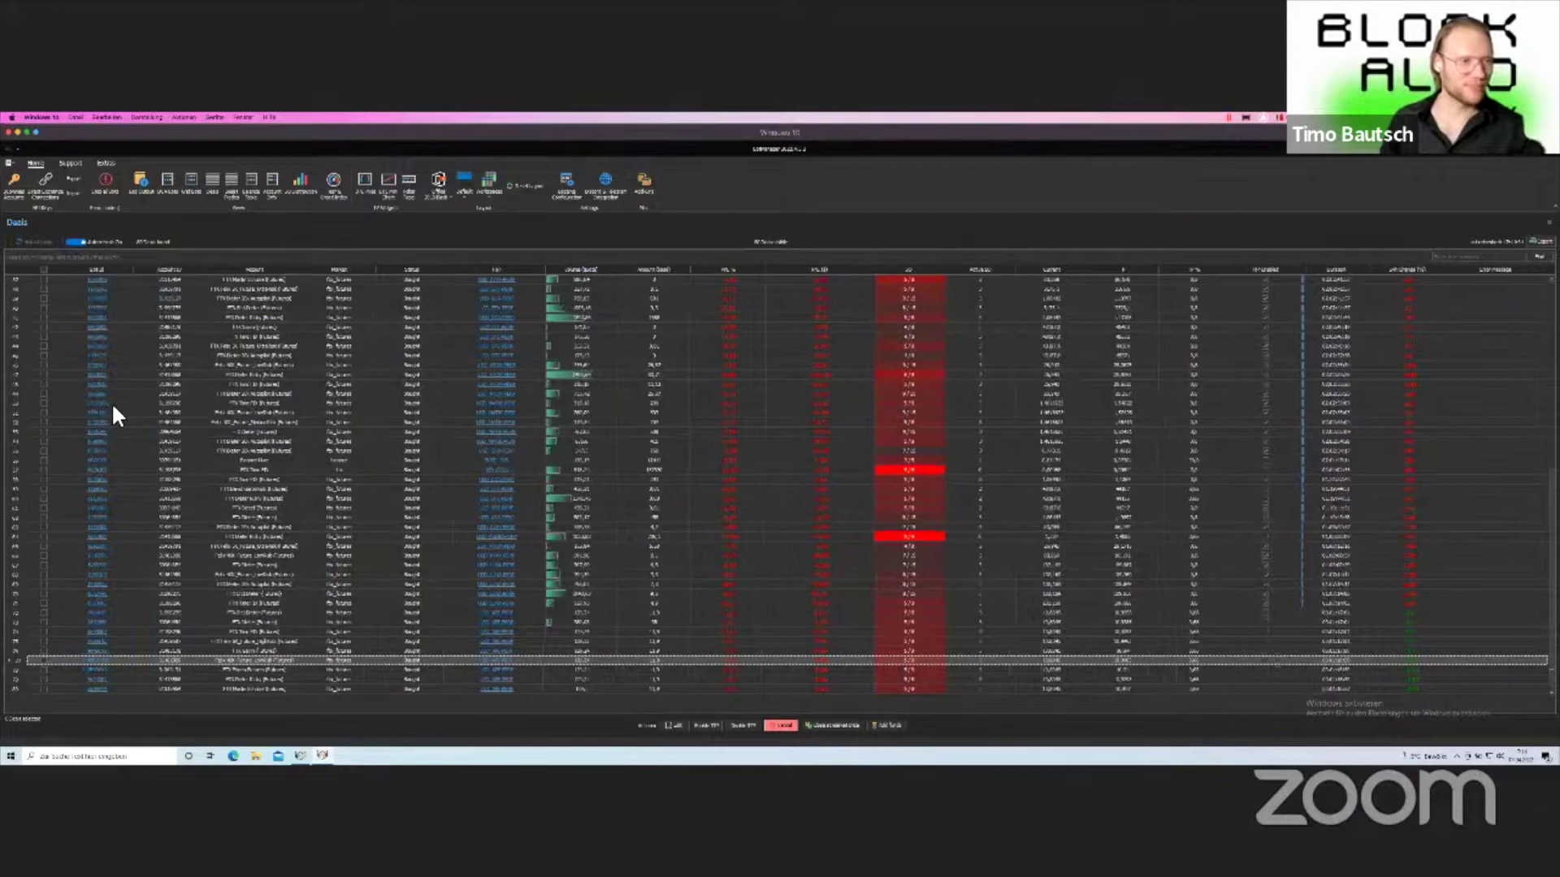
right_click(111, 266)
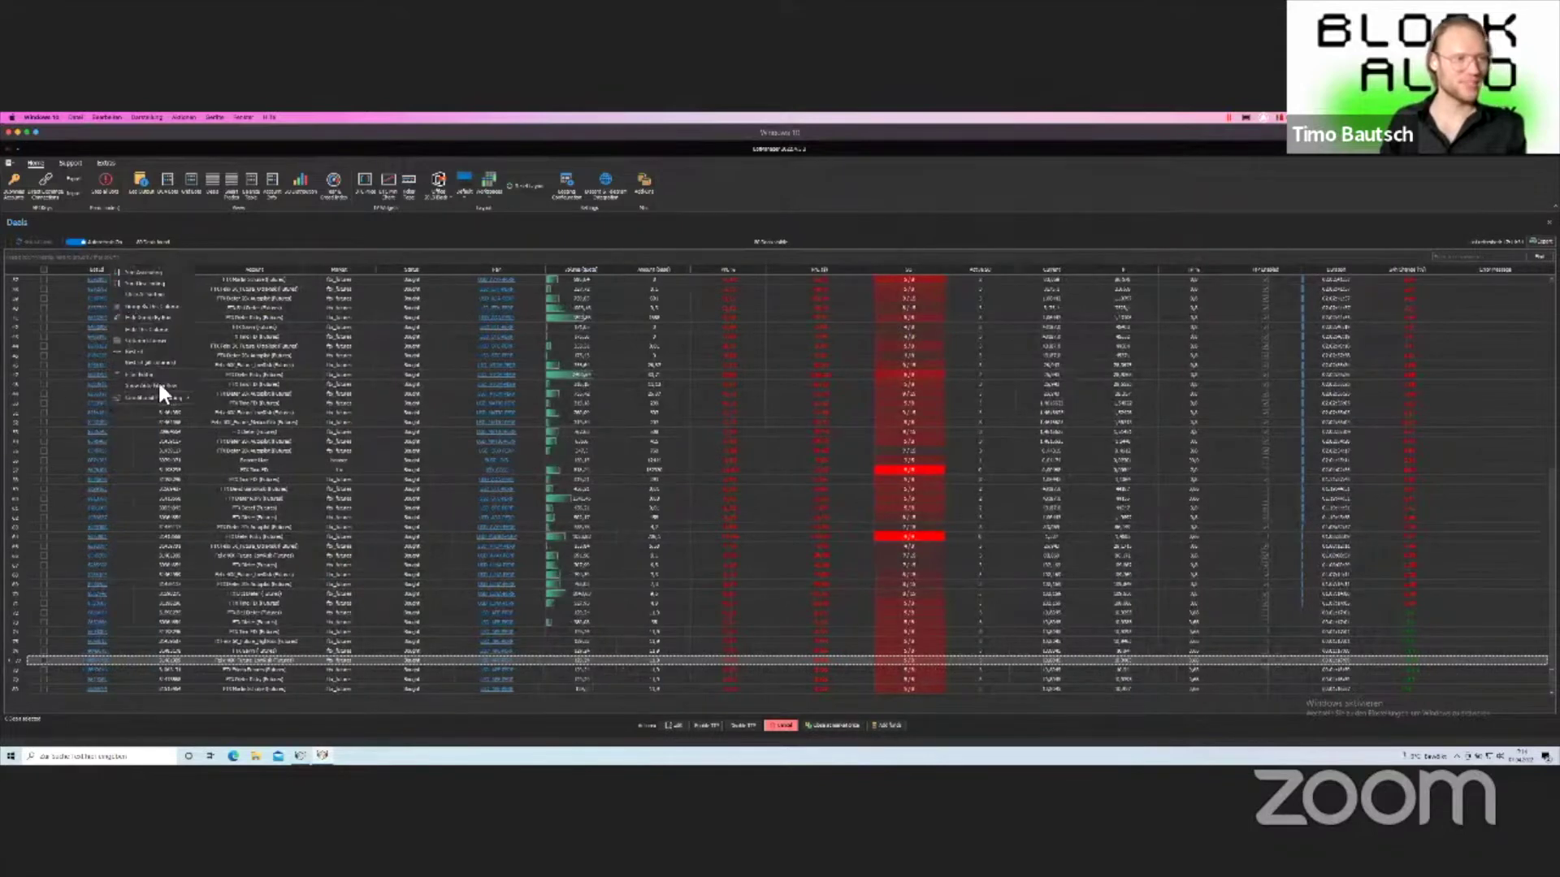
click(152, 329)
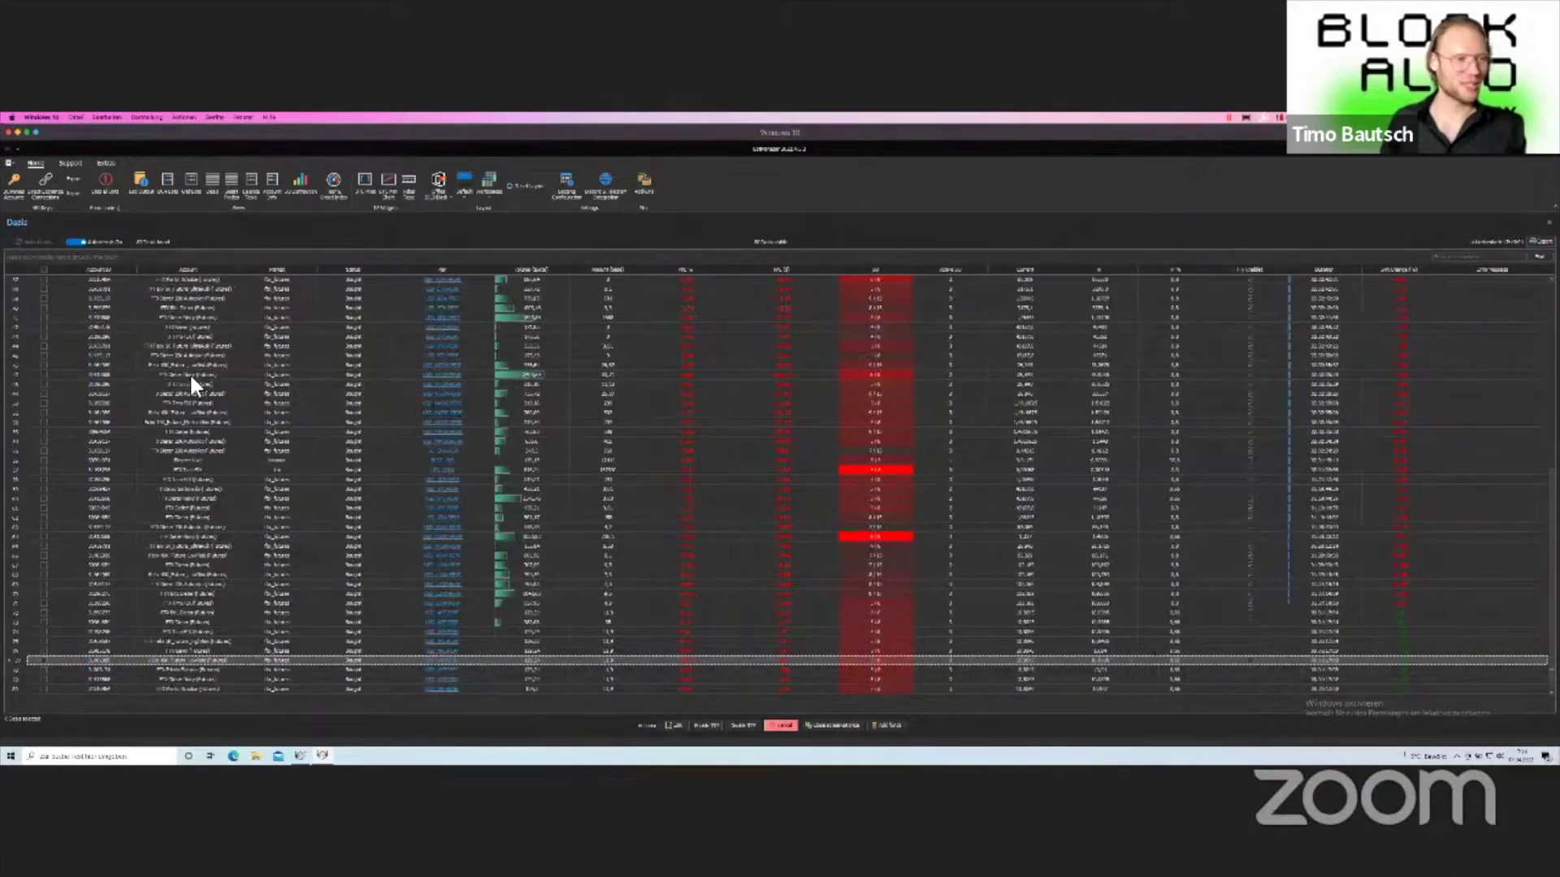
right_click(86, 268)
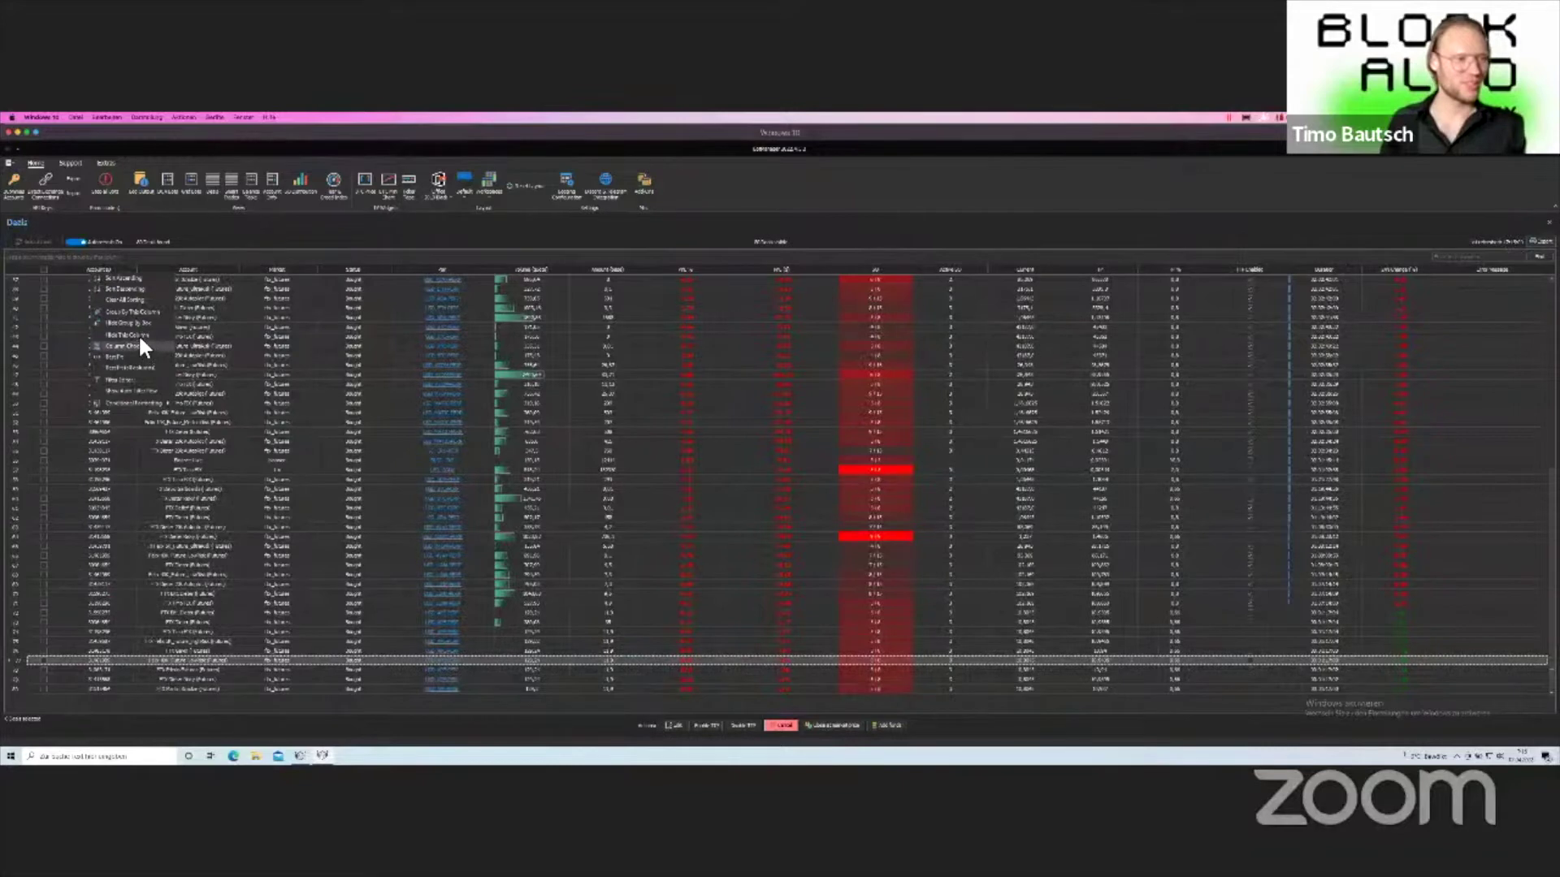
click(135, 335)
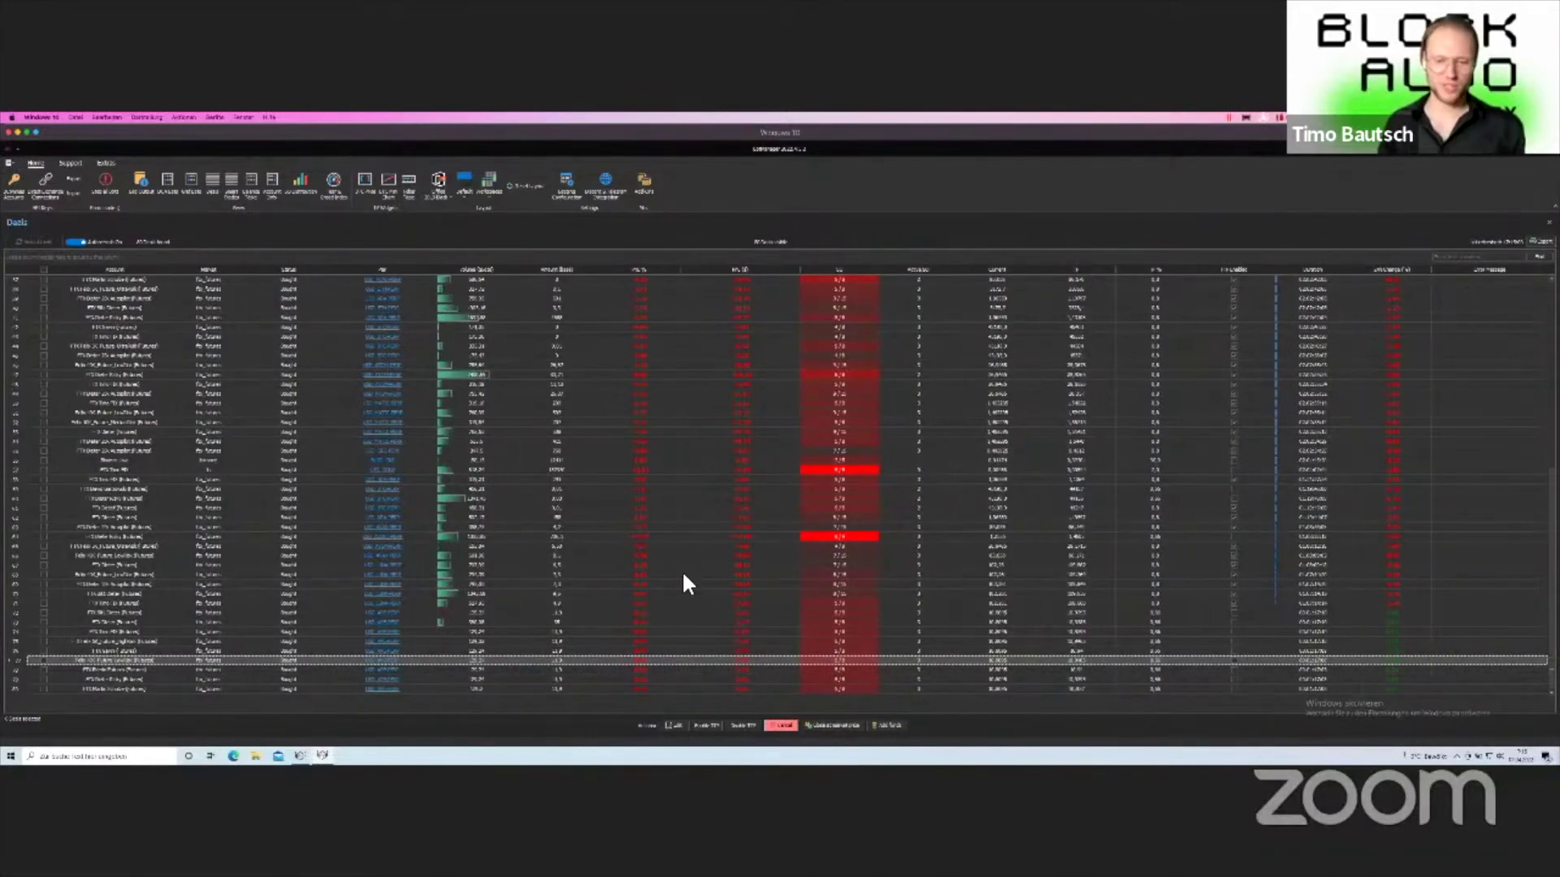
Reverse the sort order of the deals by the dollar profit-and-loss column.
click(684, 574)
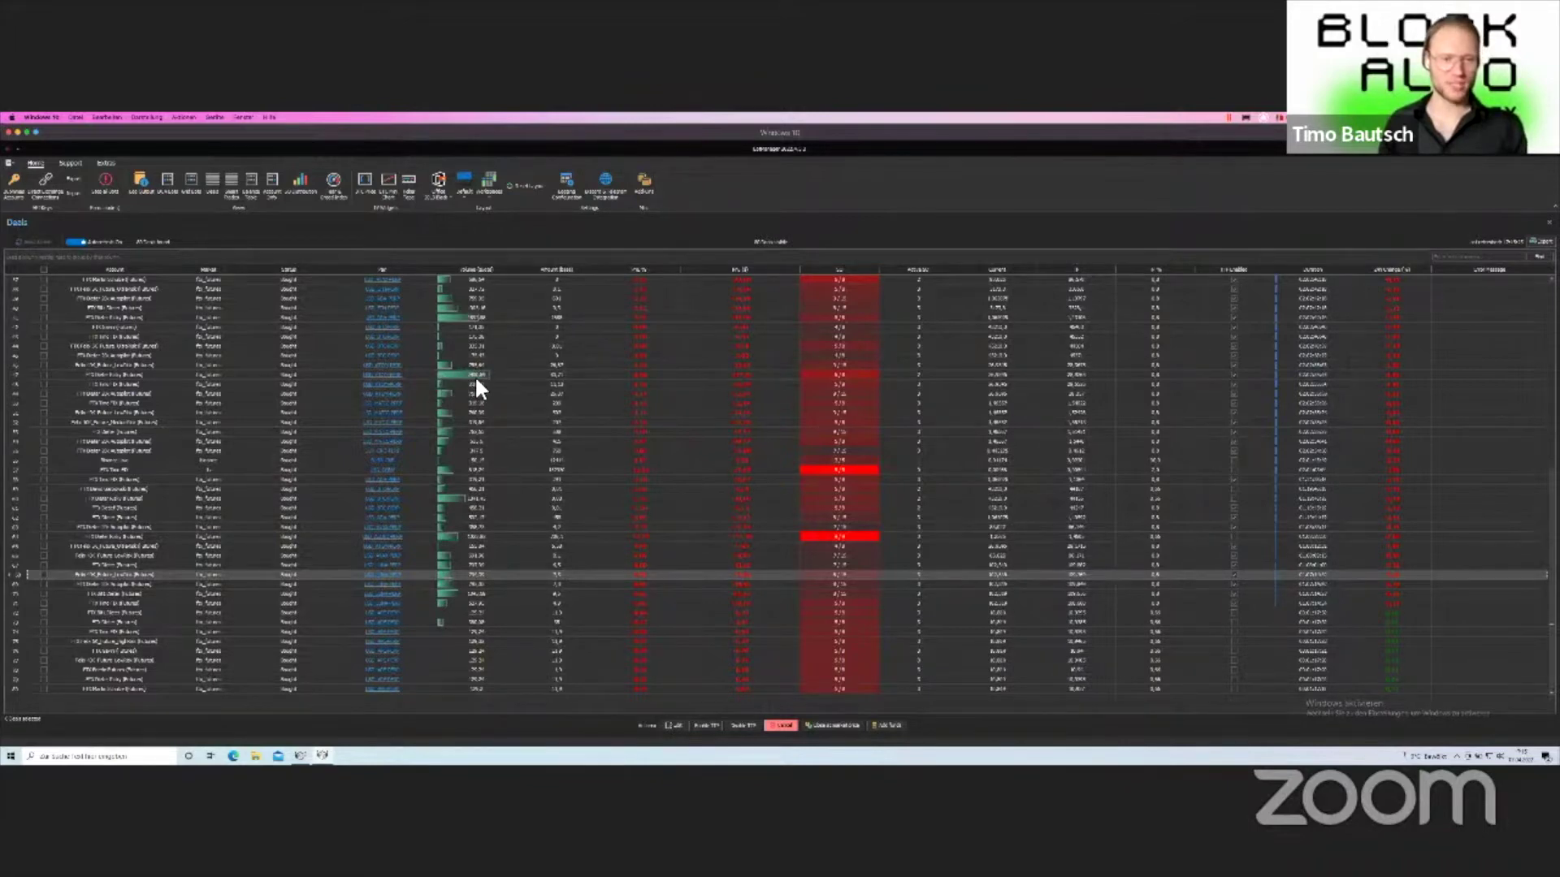
click(498, 375)
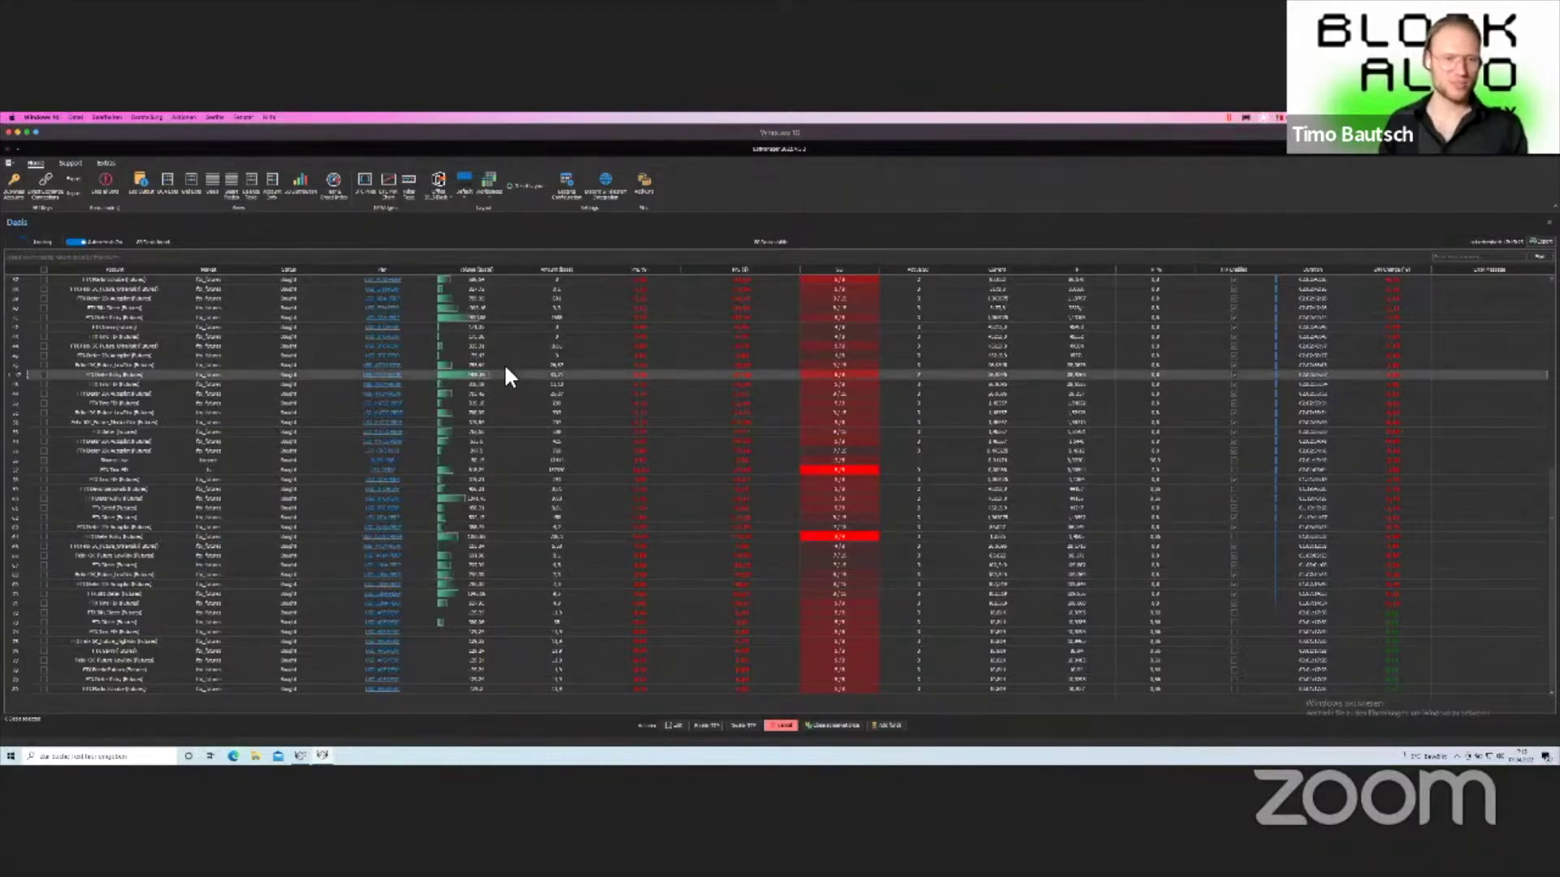
scroll(508, 376, up, 5)
scroll(506, 370, up, 6)
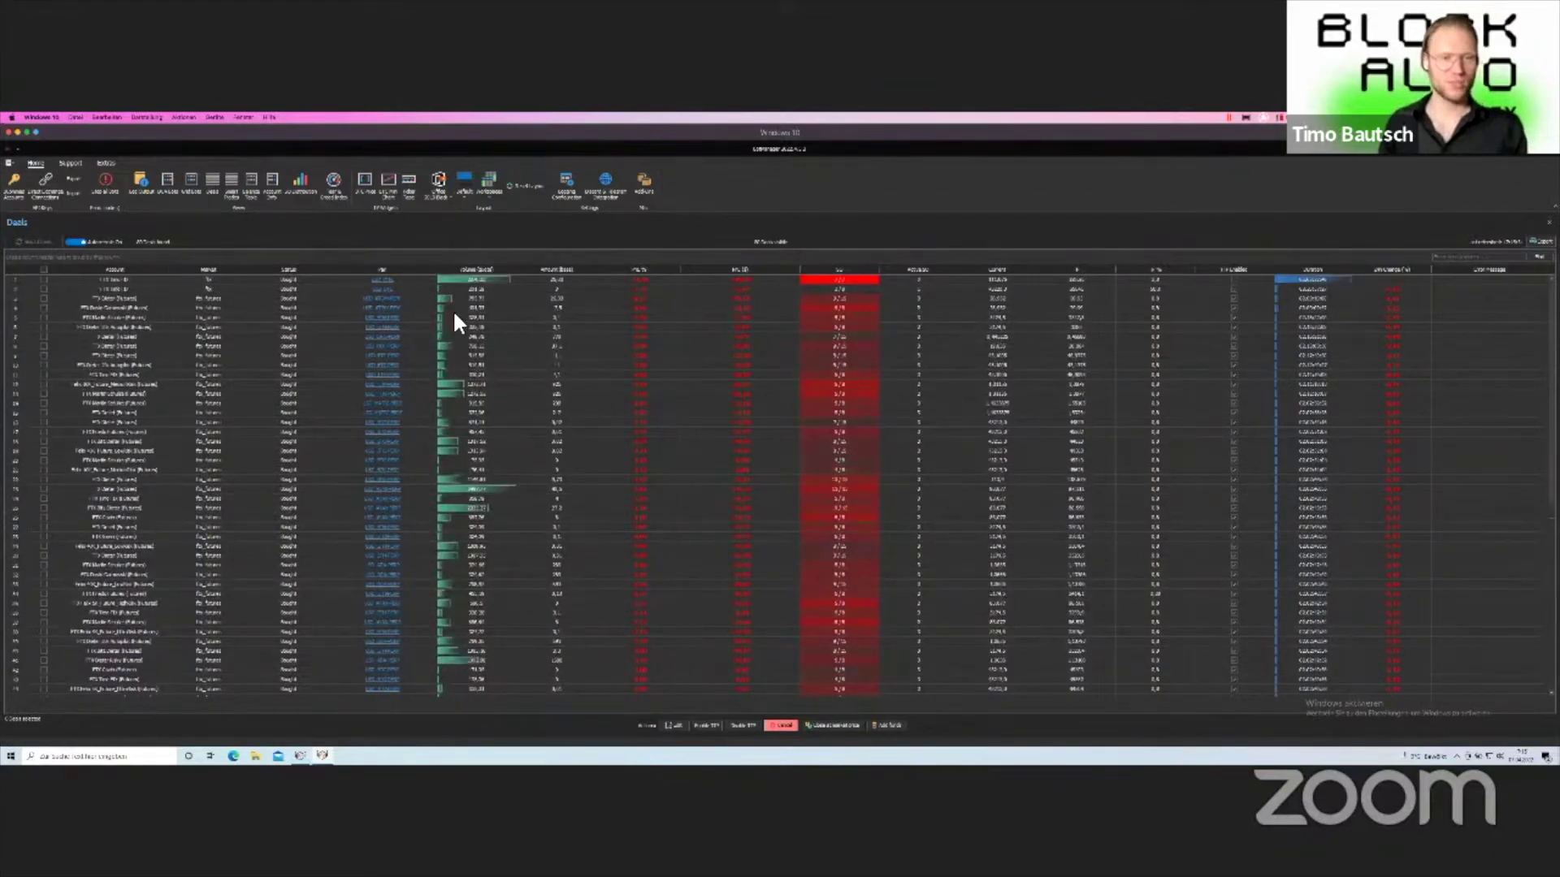
click(504, 276)
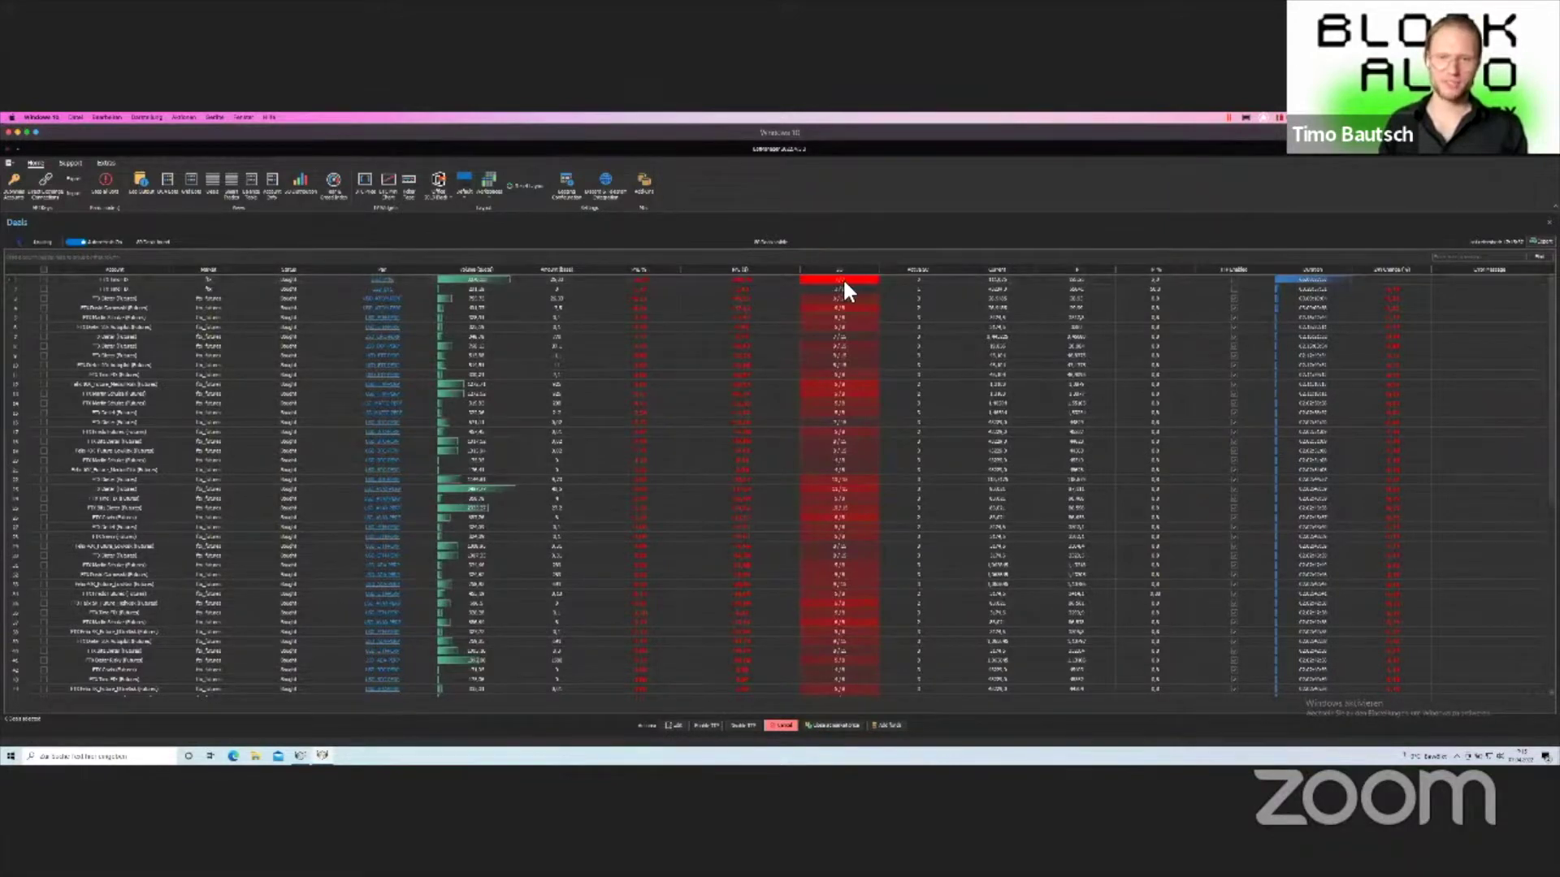
scroll(839, 284, down, 5)
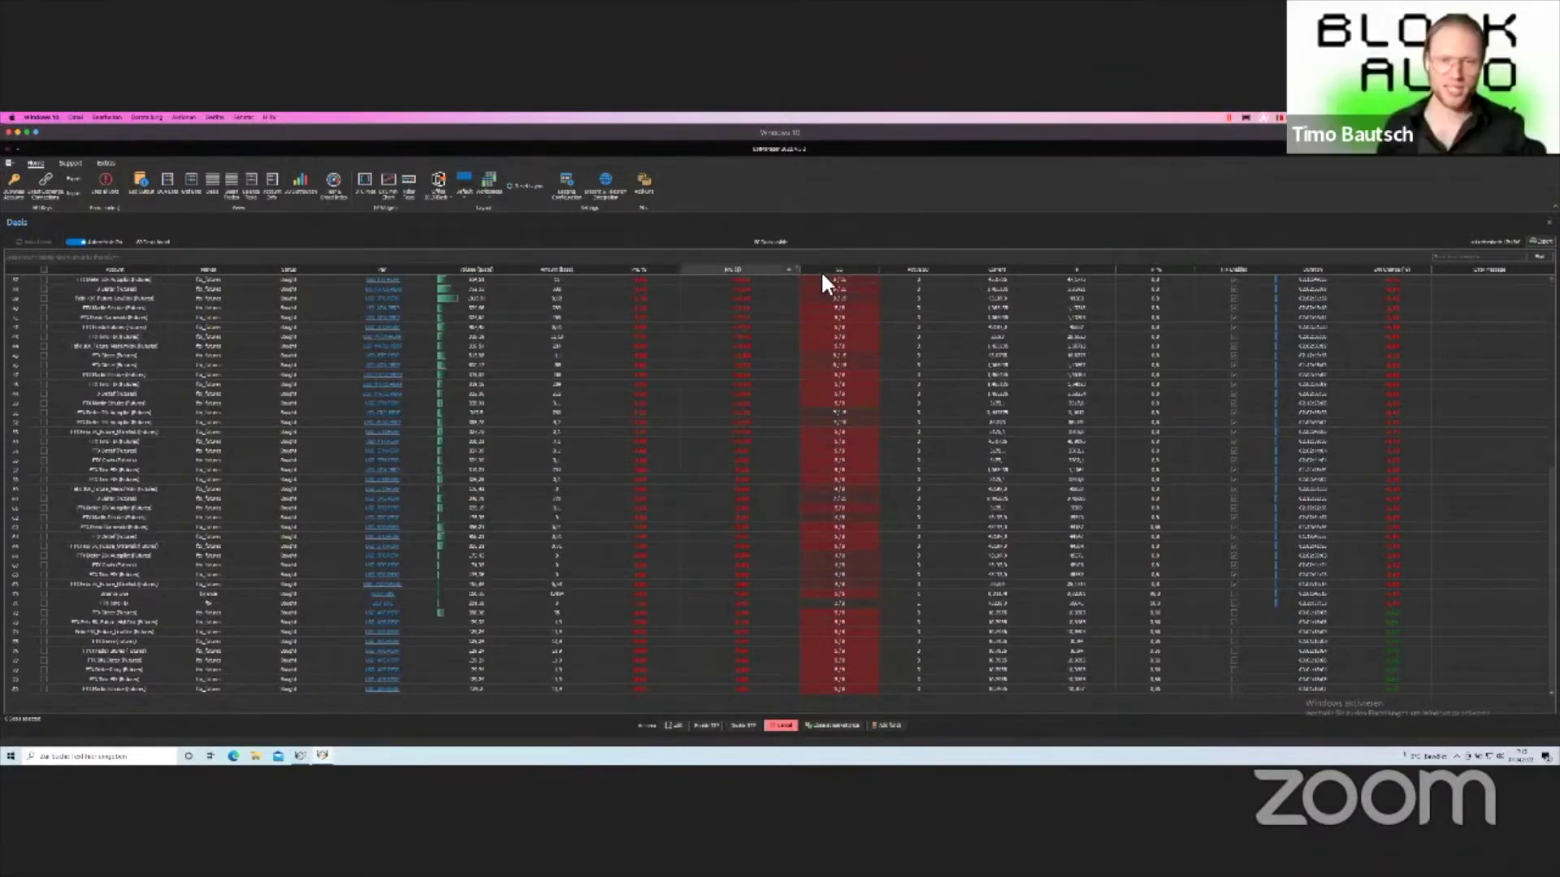
click(794, 272)
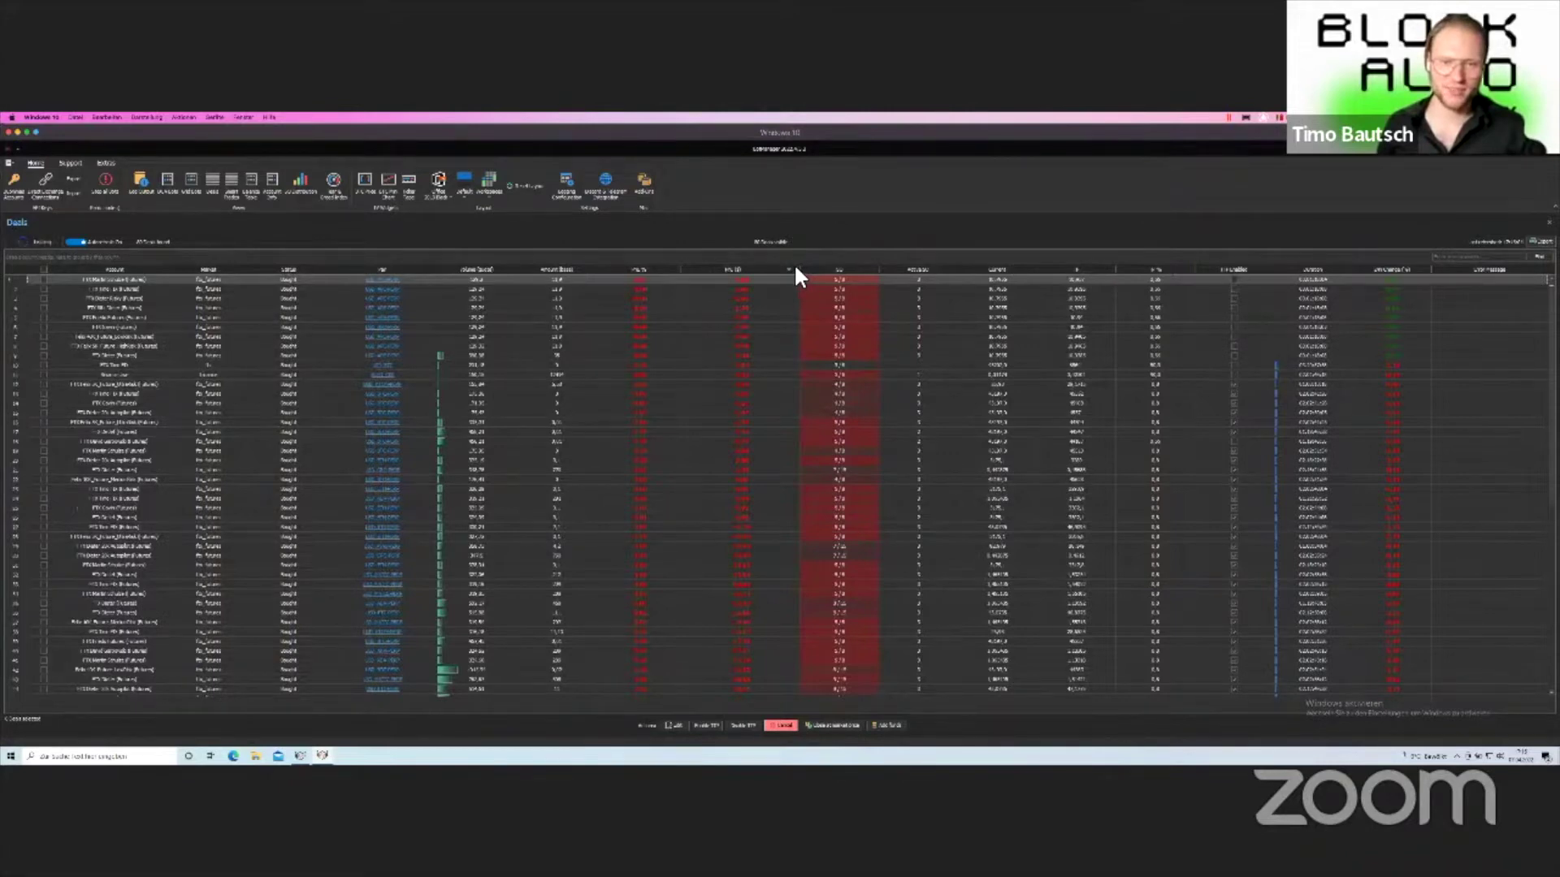
Filter the deals to a narrower value range in the dollar profit-and-loss column.
click(797, 270)
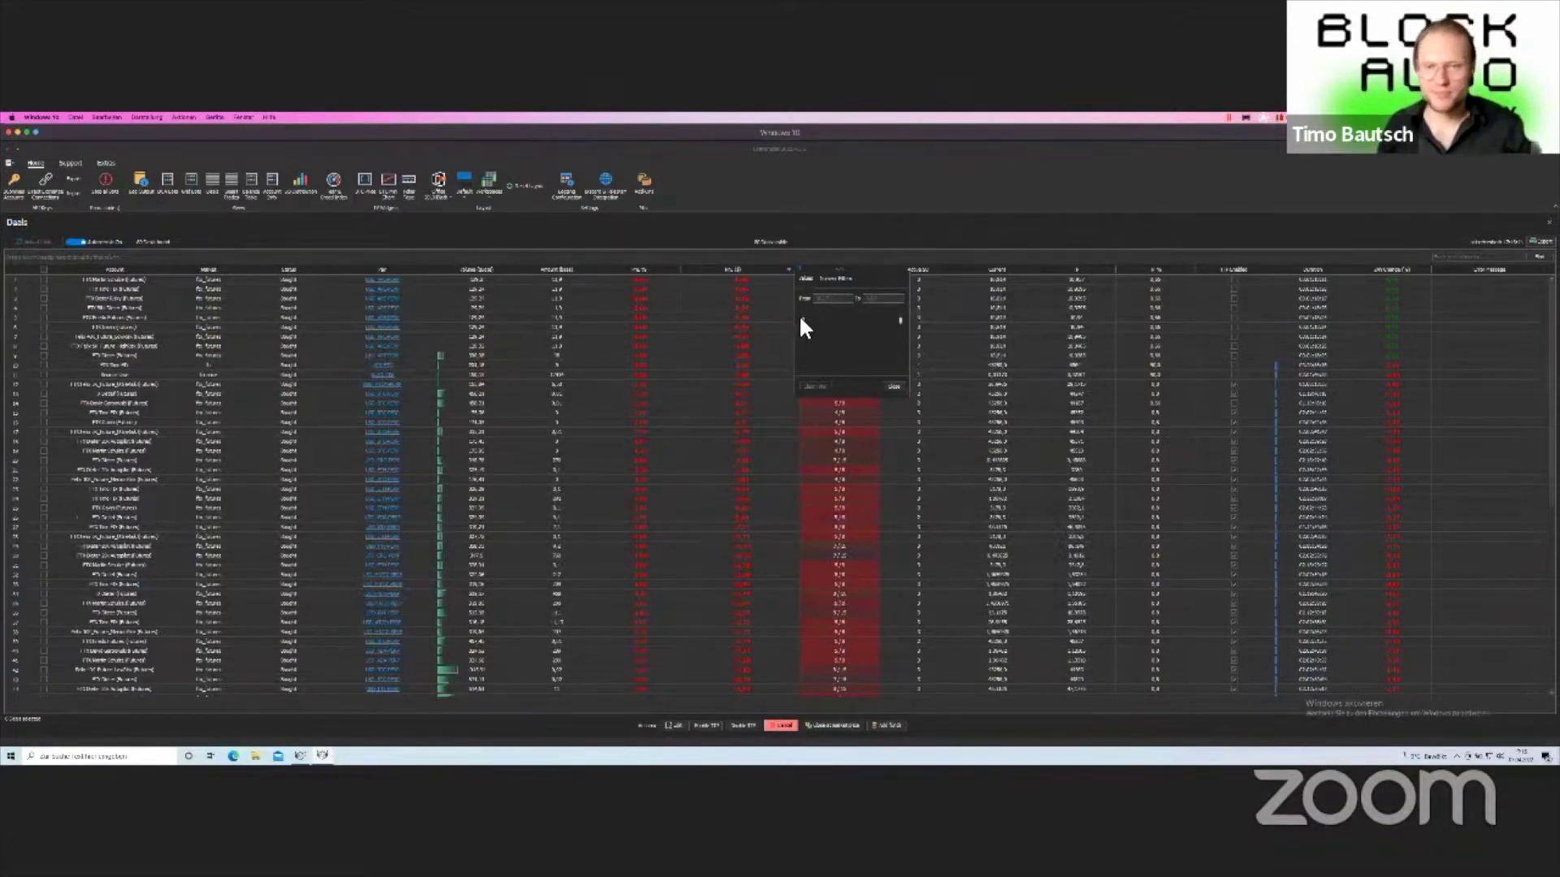
drag(803, 321, 891, 317)
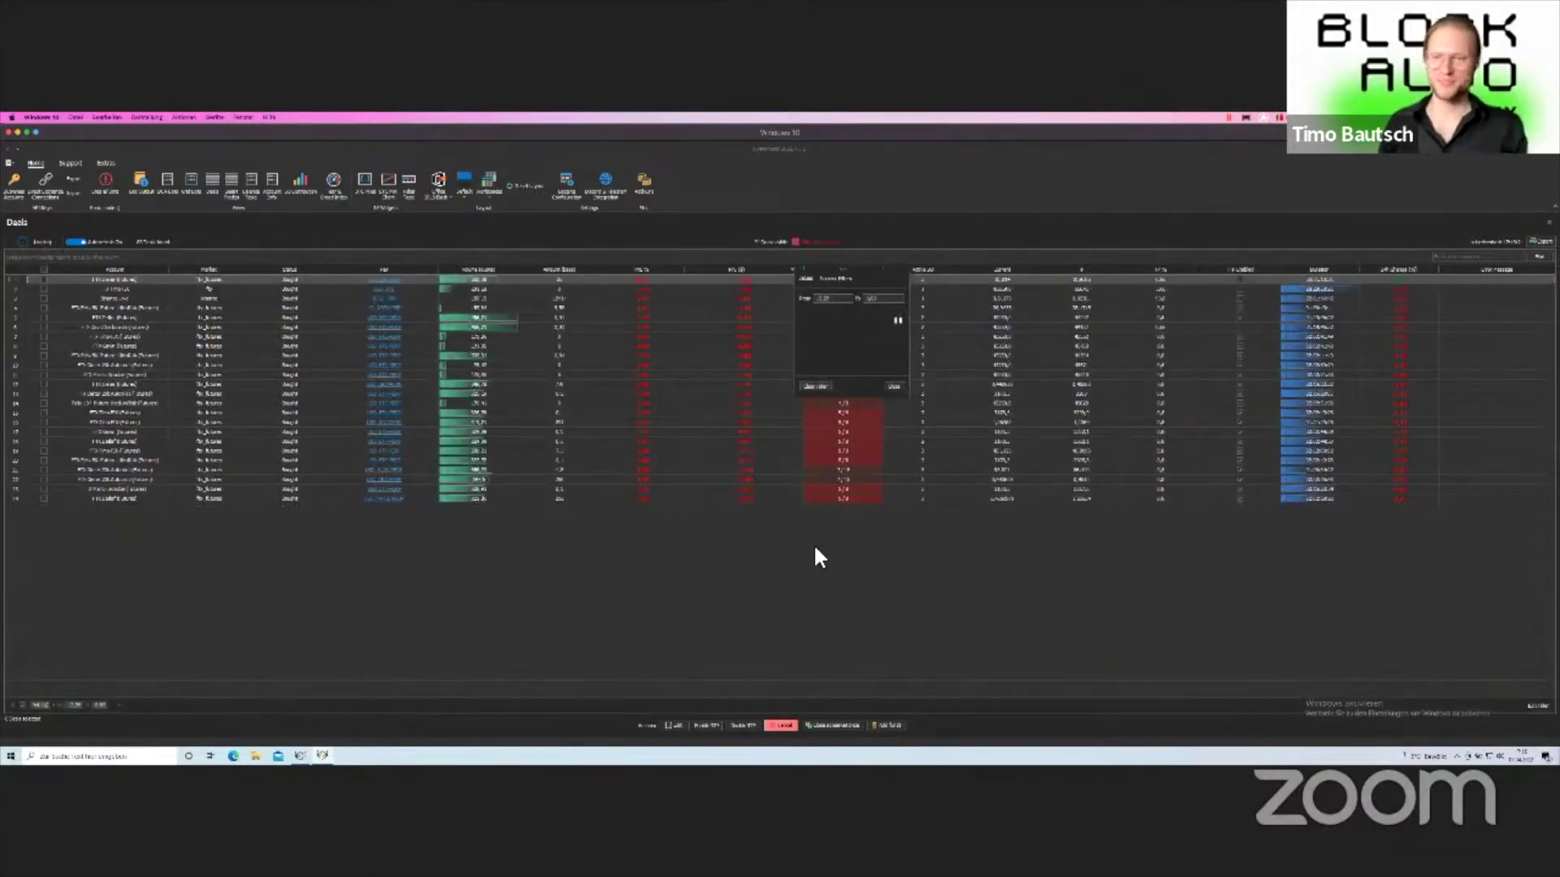
click(749, 531)
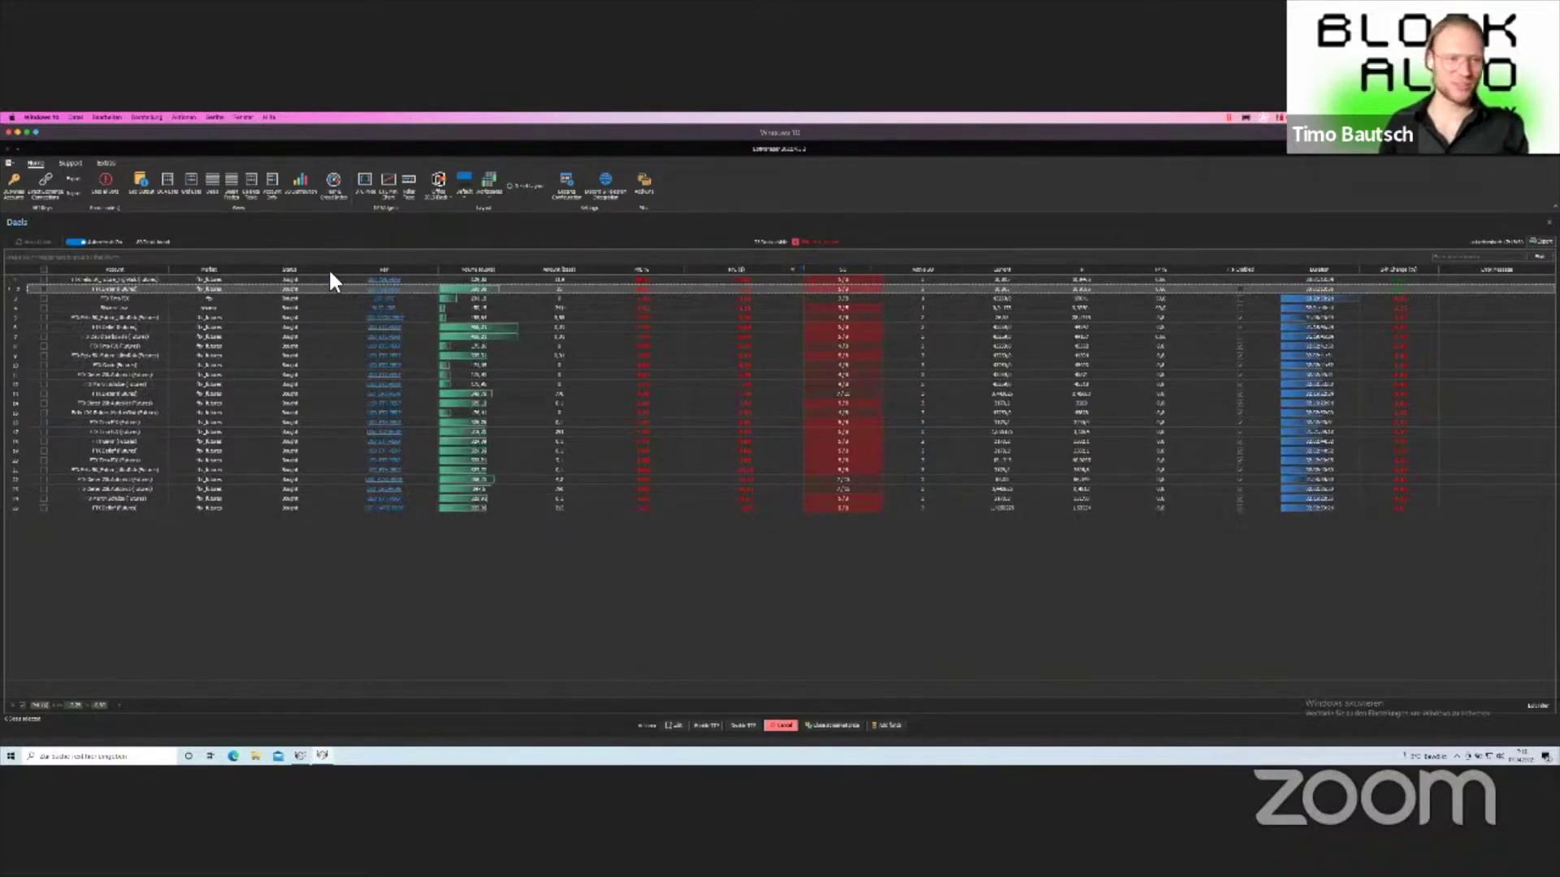
Filter the deals to the first trading pair in the Pair filter list, and clear all filters.
click(442, 275)
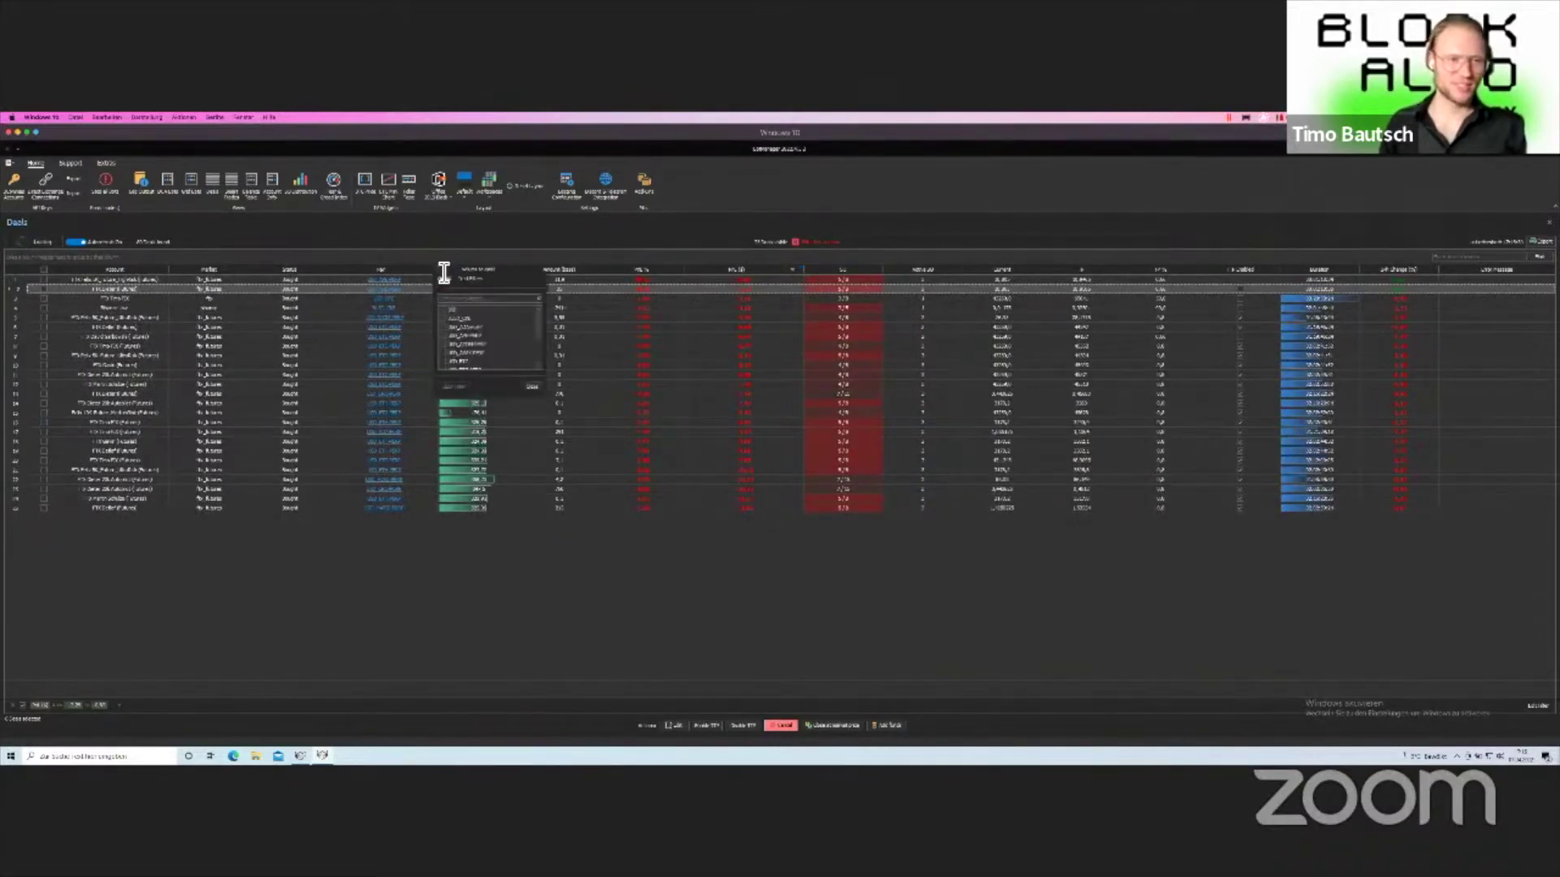
click(440, 362)
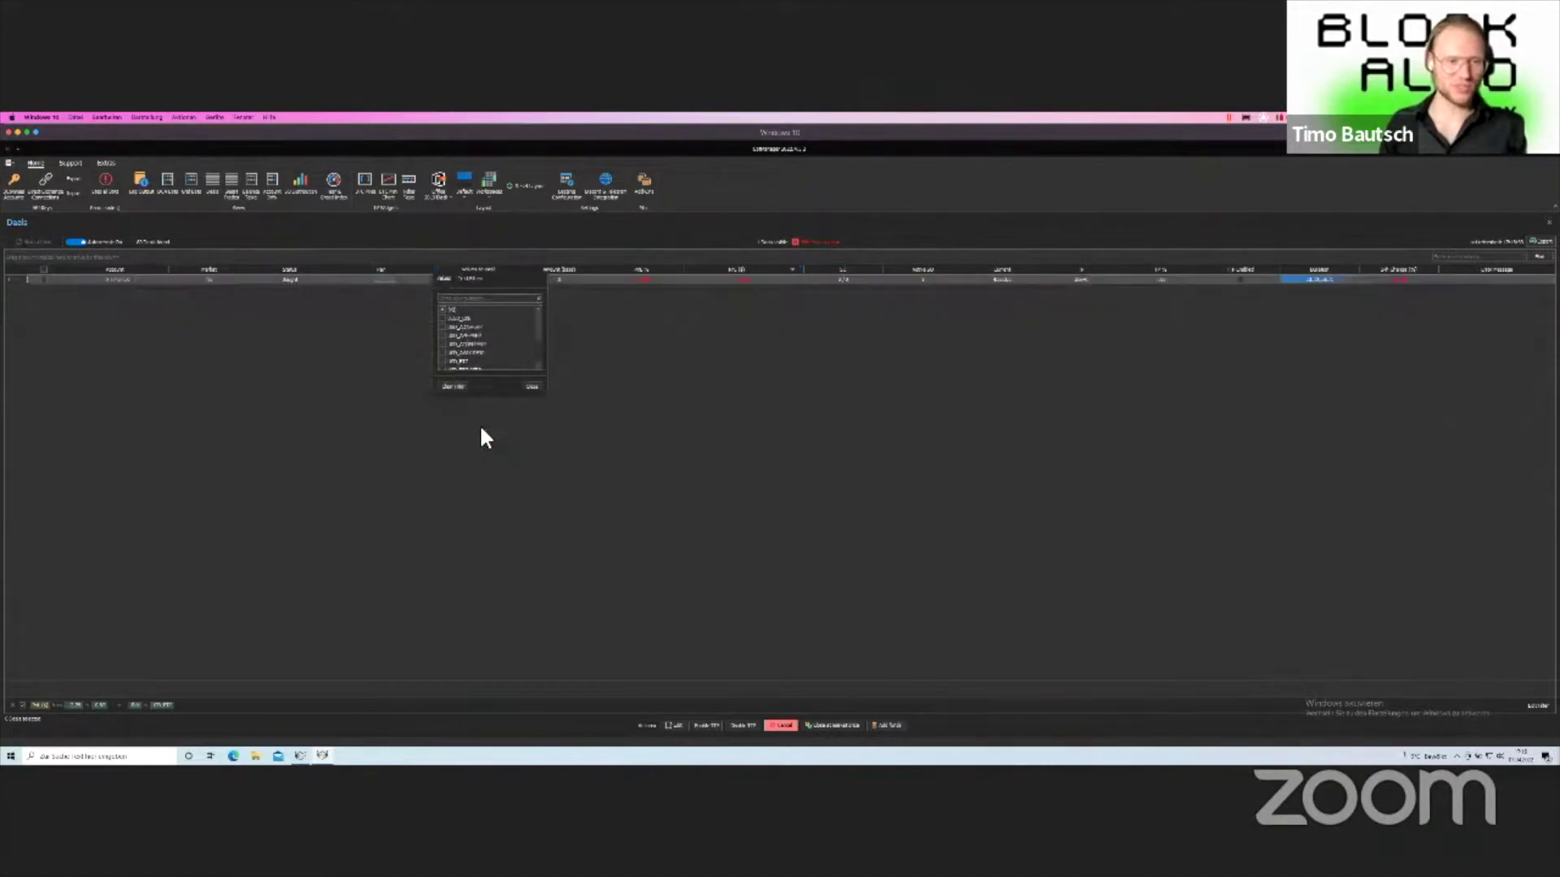
click(533, 387)
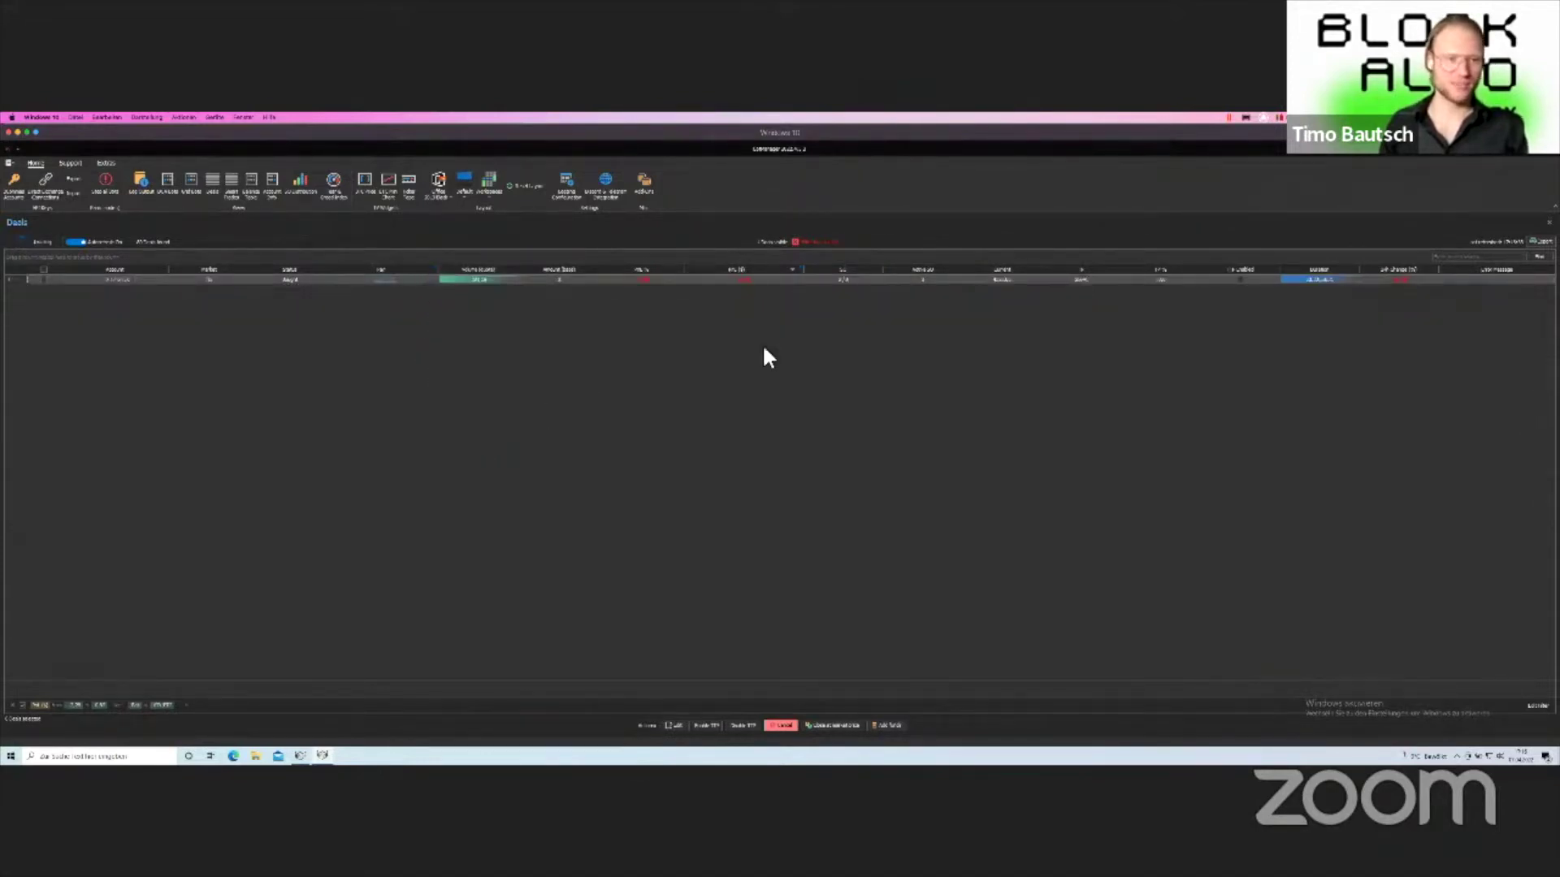
click(796, 242)
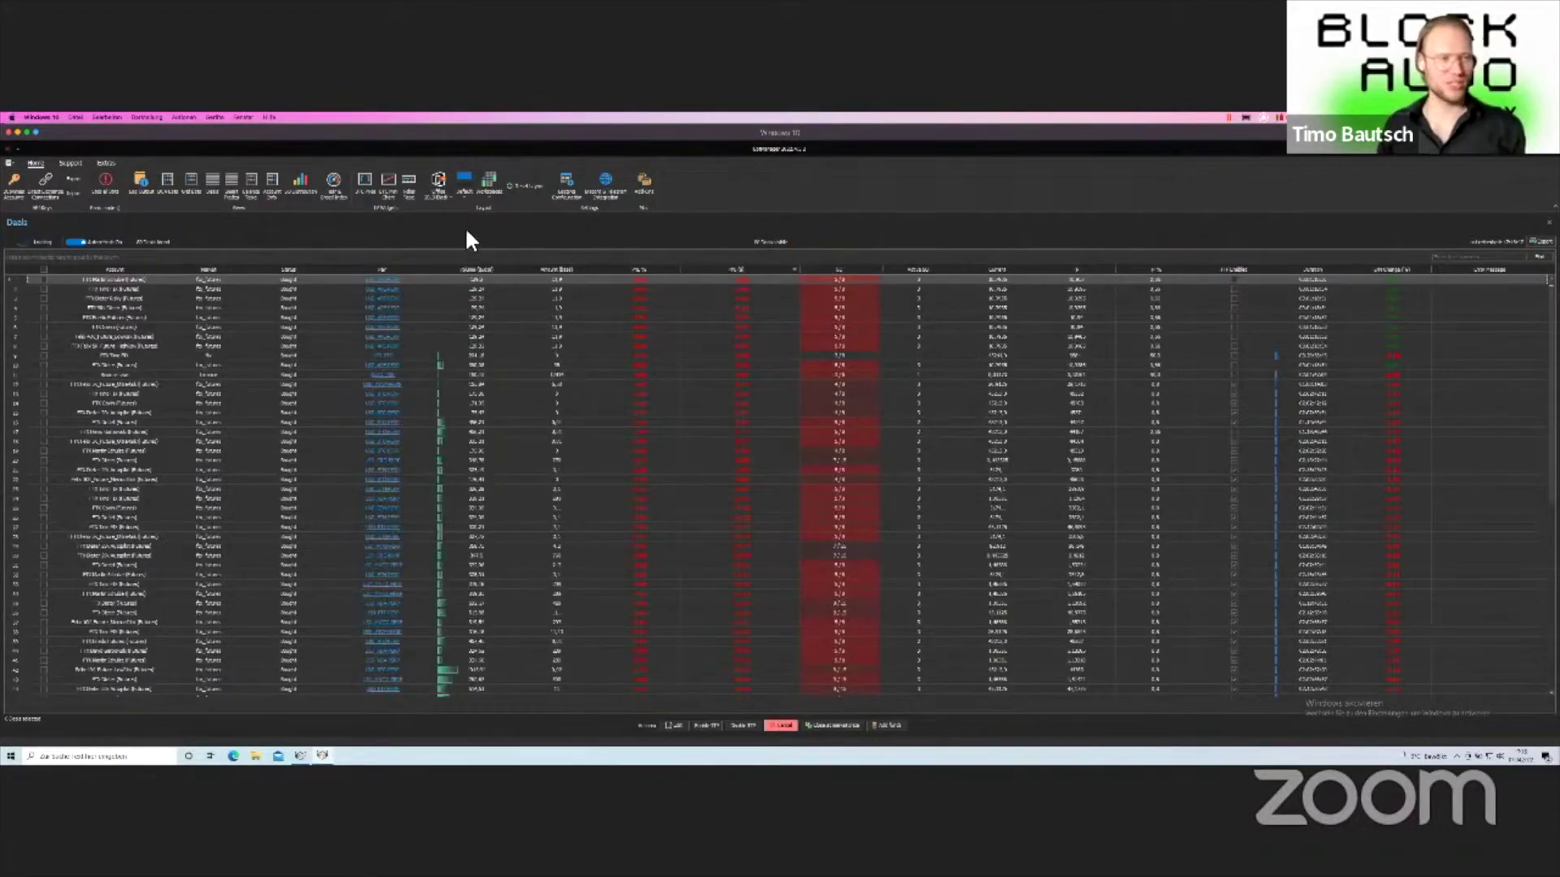
Replace the Deals panel with the DCA Bots view and dock it across the whole workspace.
drag(465, 226, 500, 297)
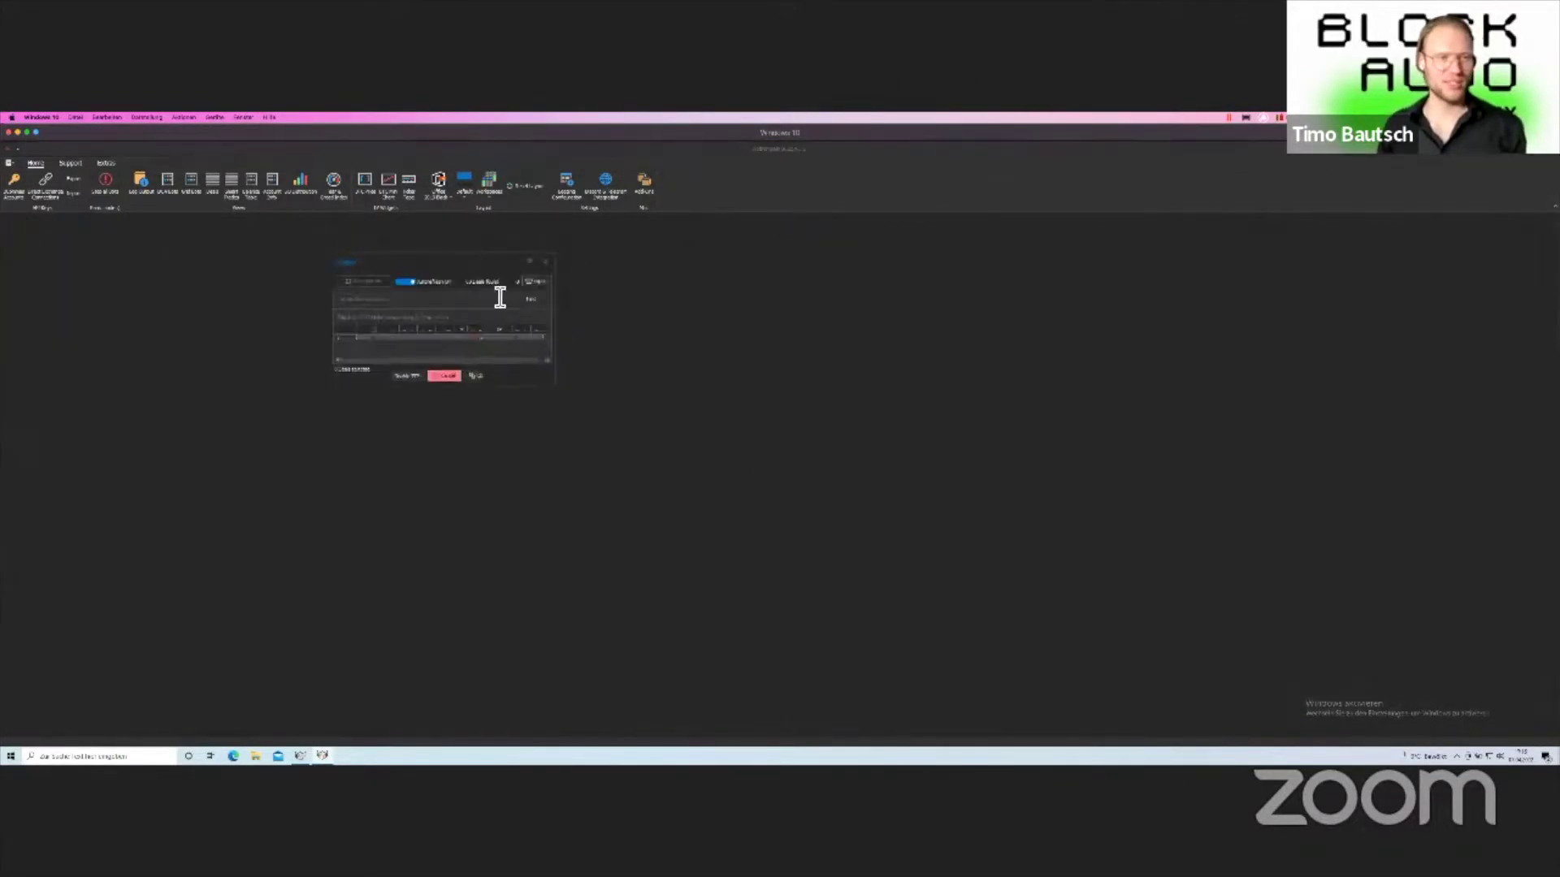
click(545, 263)
click(174, 178)
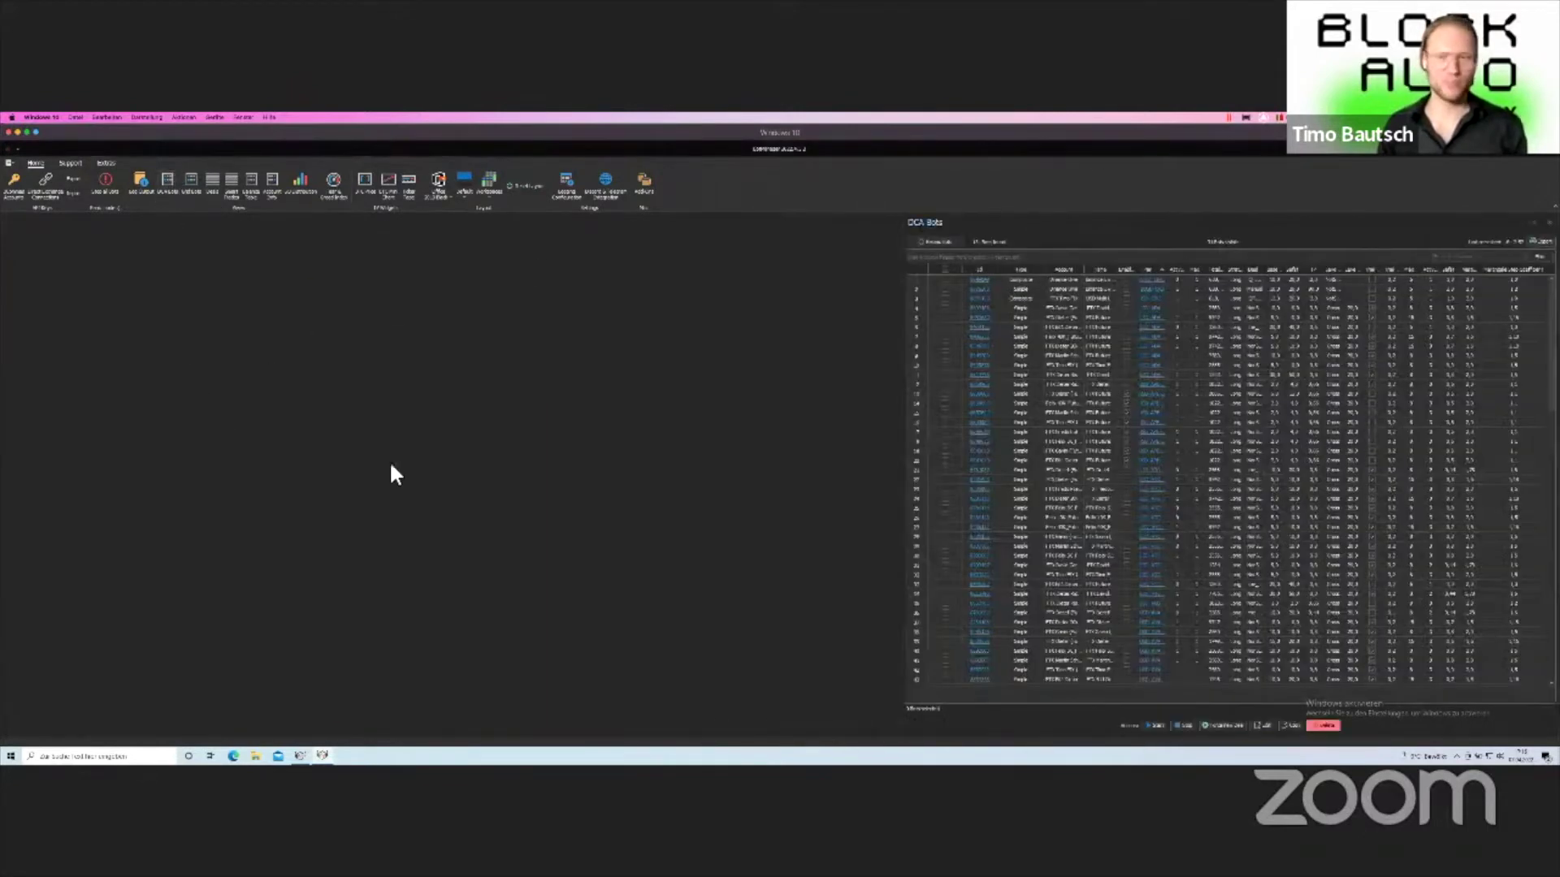
drag(1069, 232, 782, 466)
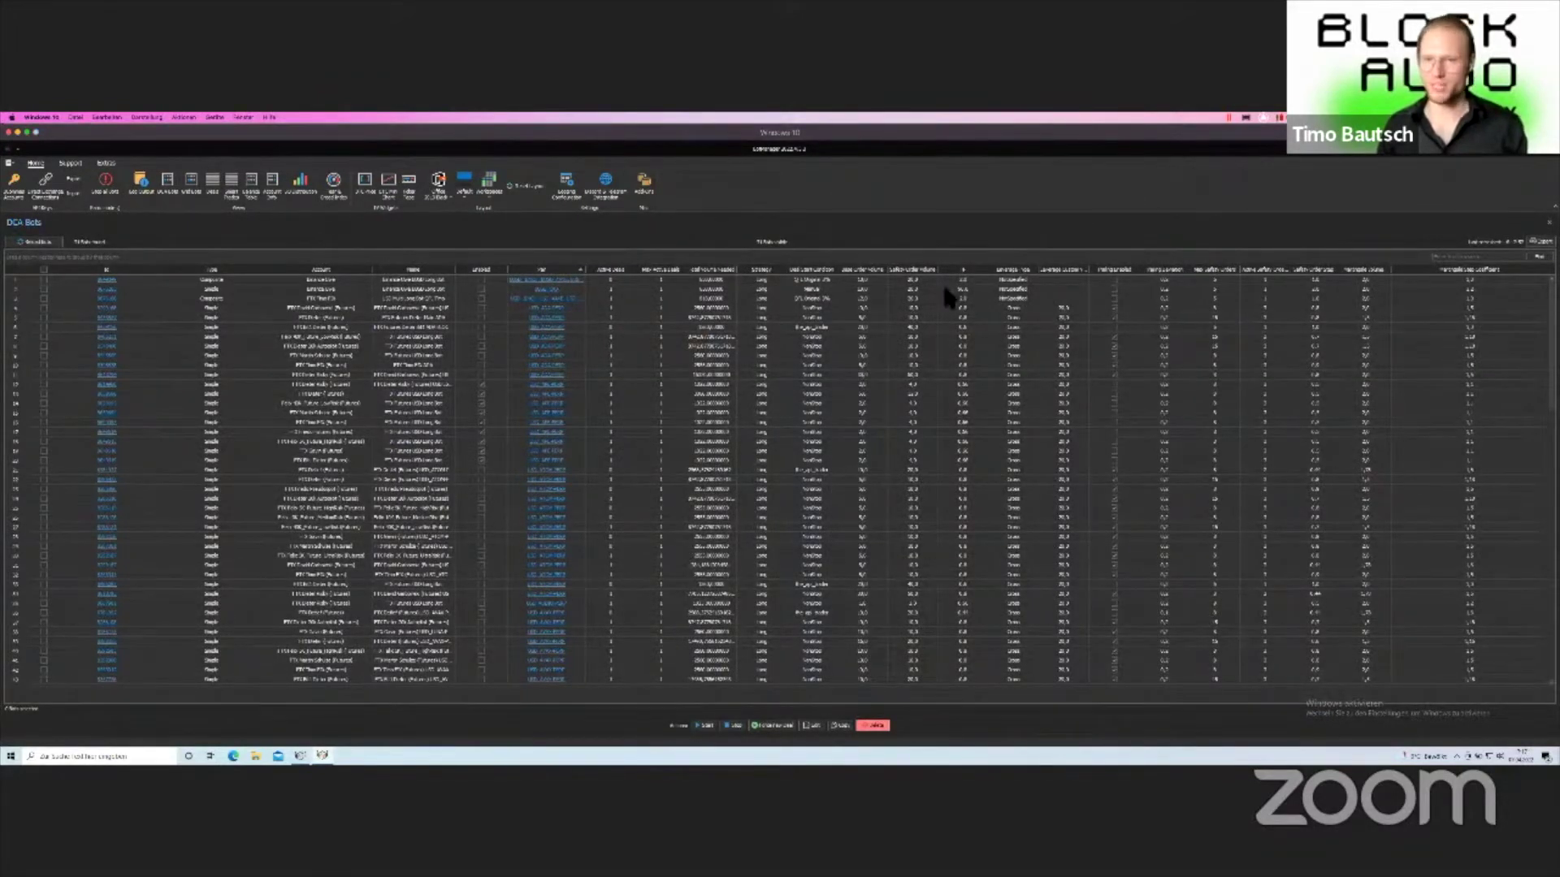
Sort the DCA bots by base order volume and select a continuous range of bots with matching volumes.
scroll(835, 422, down, 6)
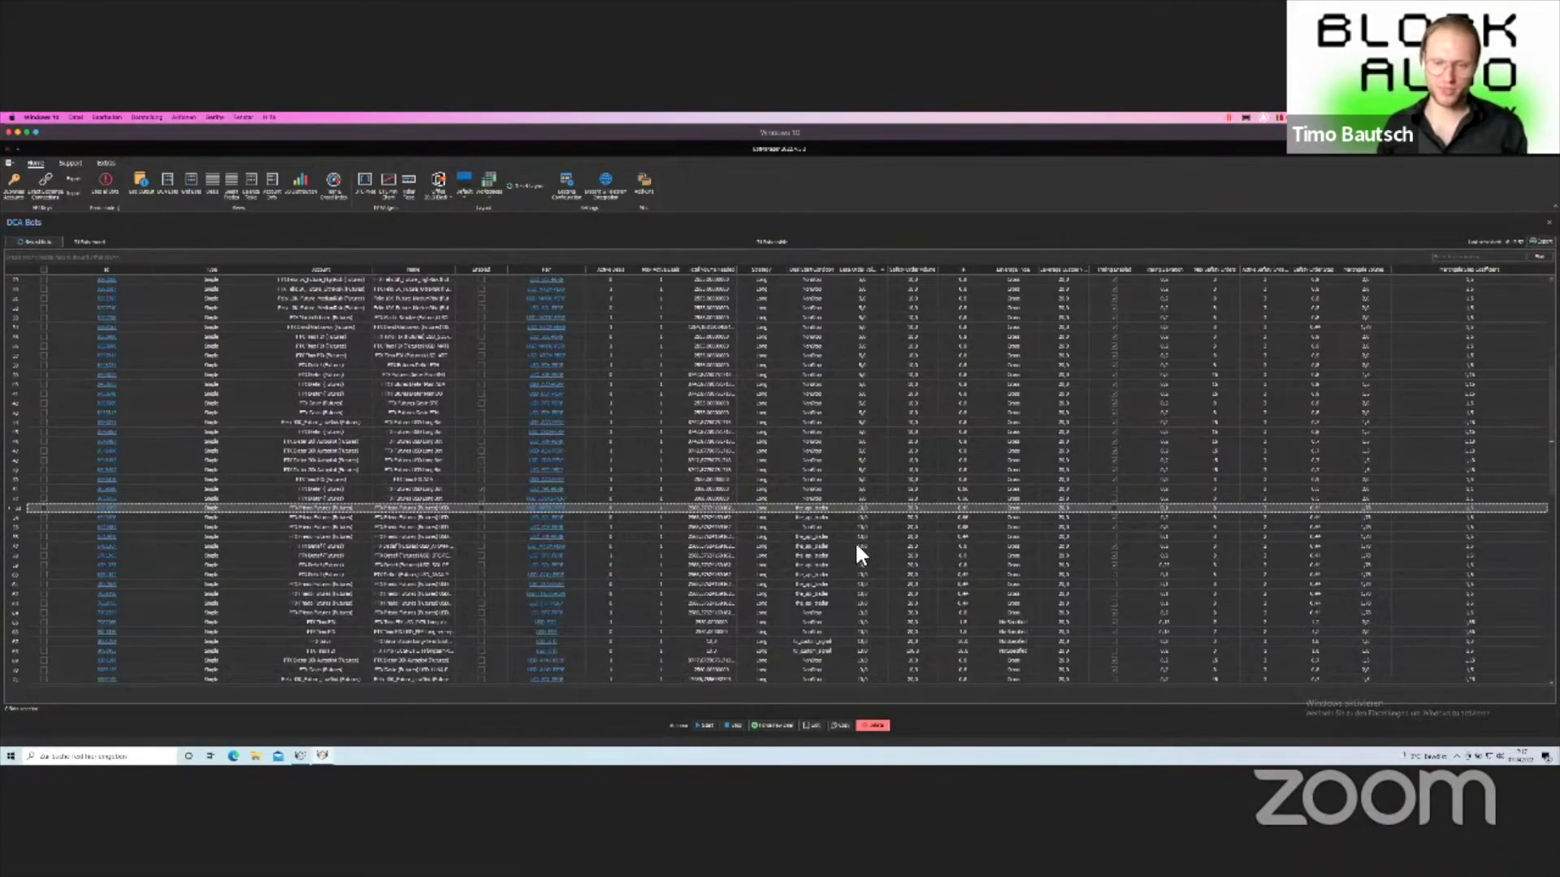
scroll(862, 528, down, 2)
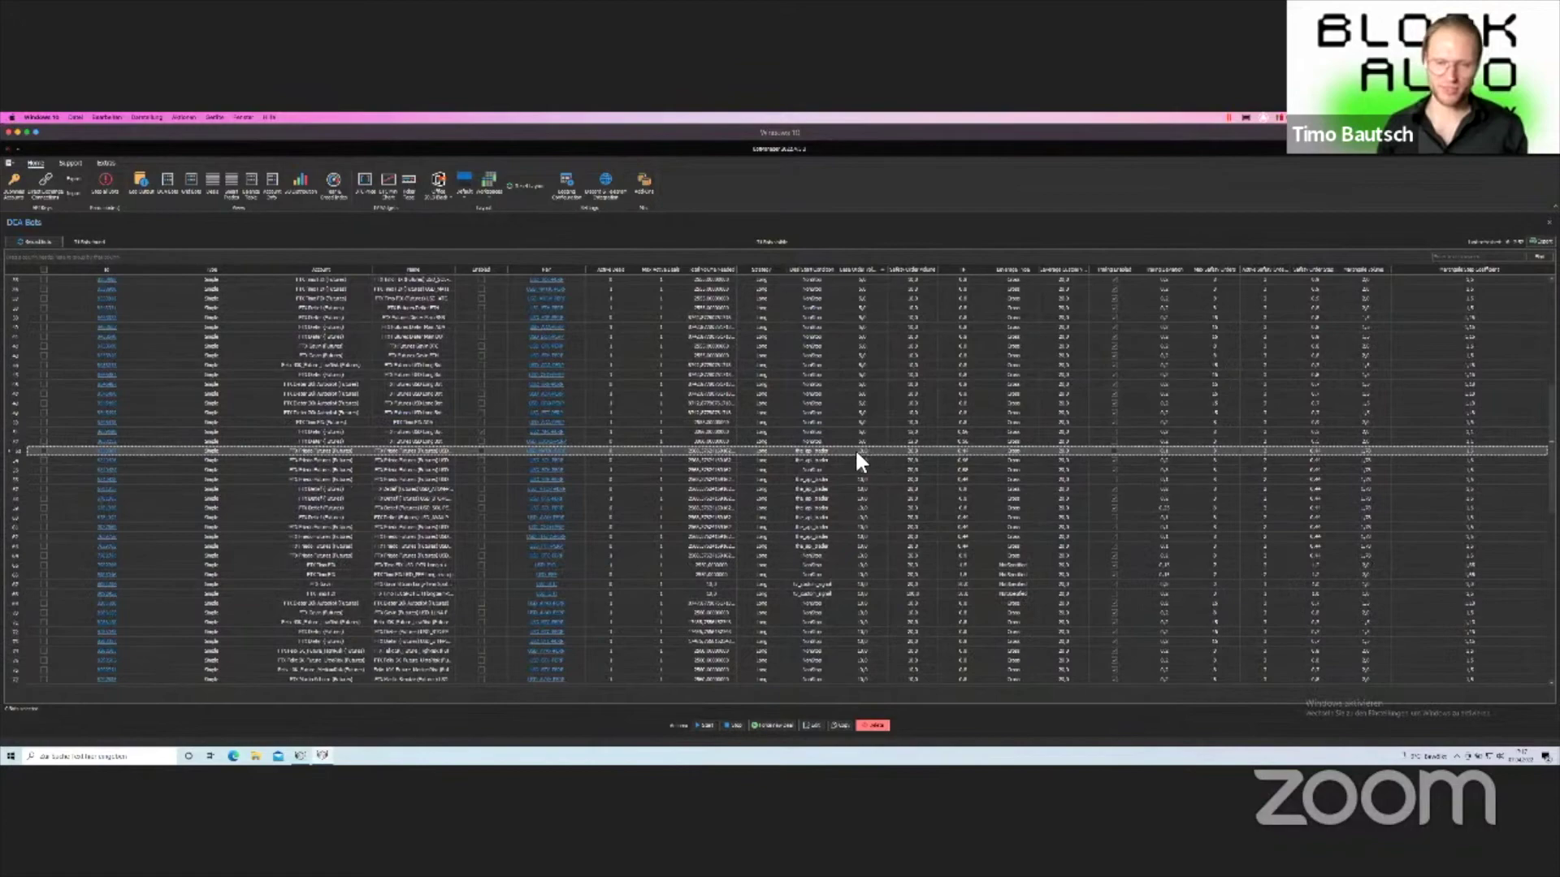
scroll(884, 488, down, 2)
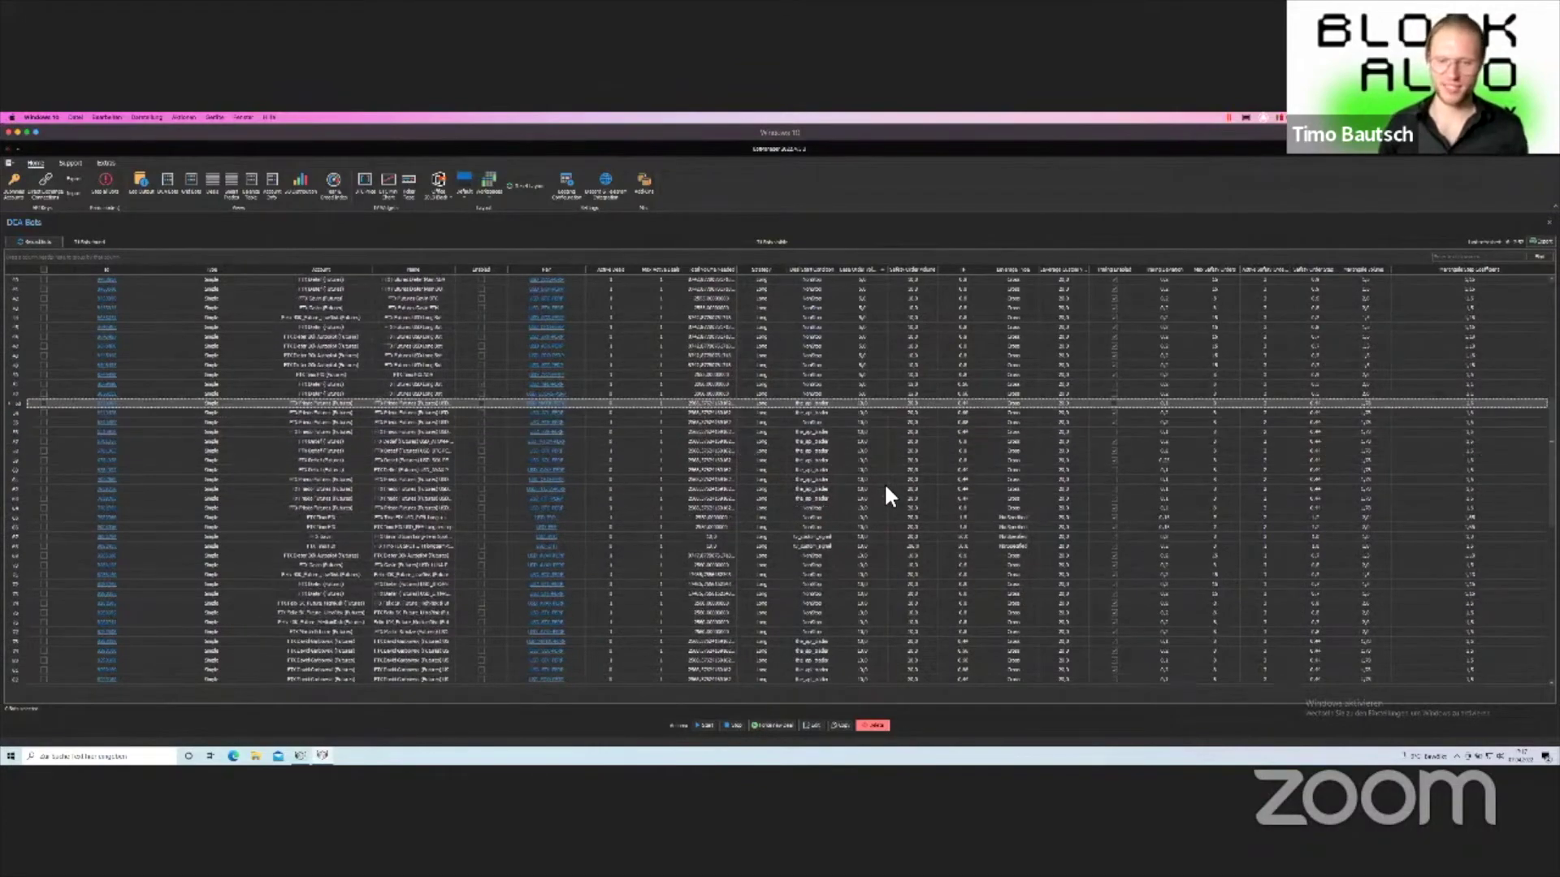
scroll(885, 488, down, 8)
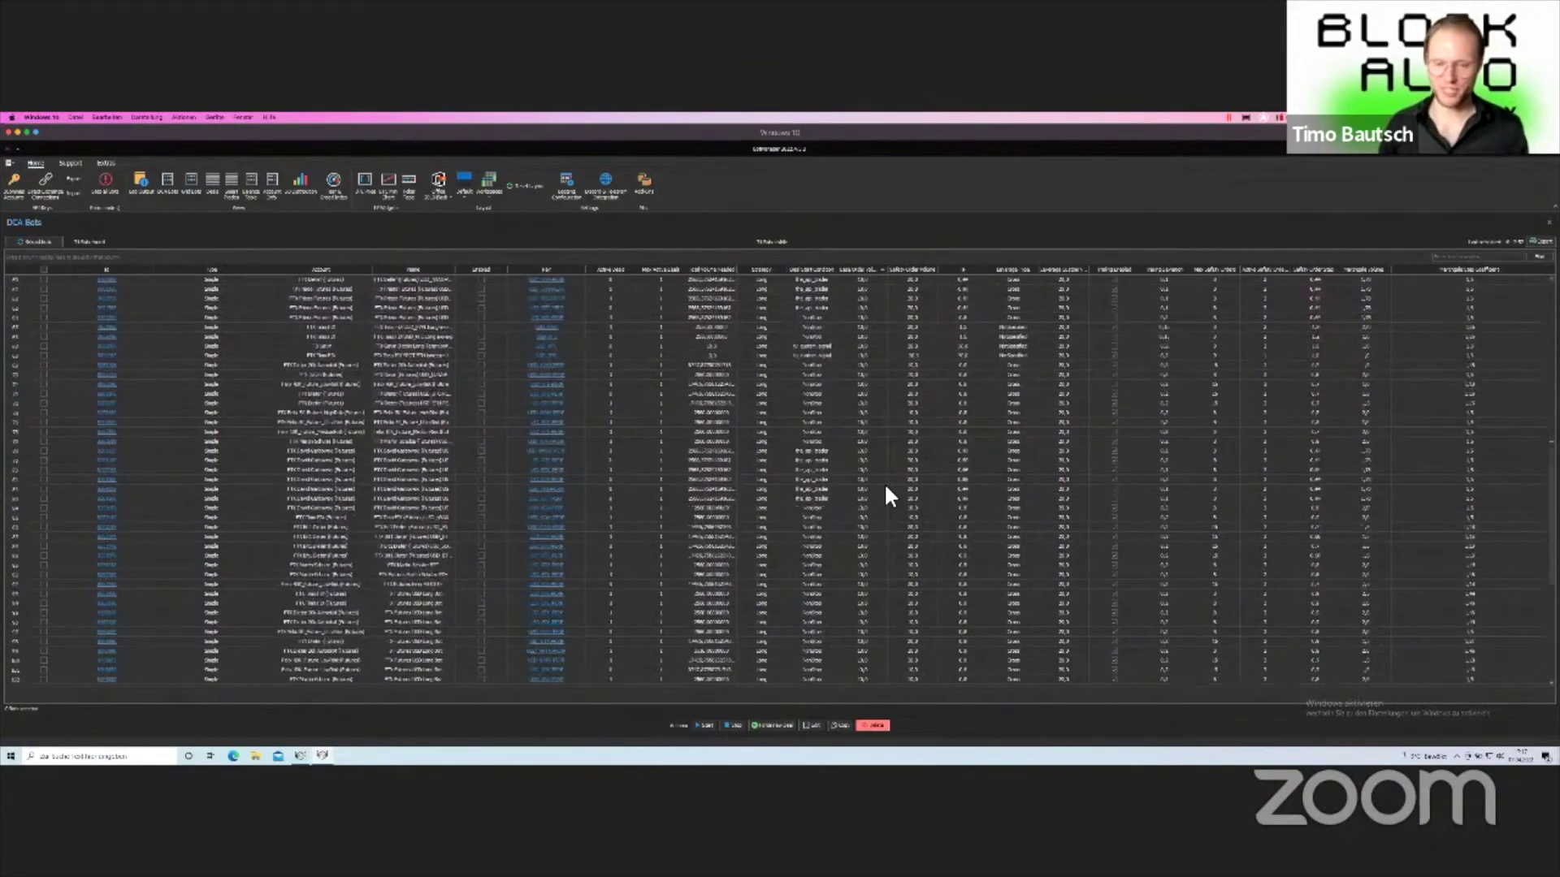
scroll(888, 494, down, 6)
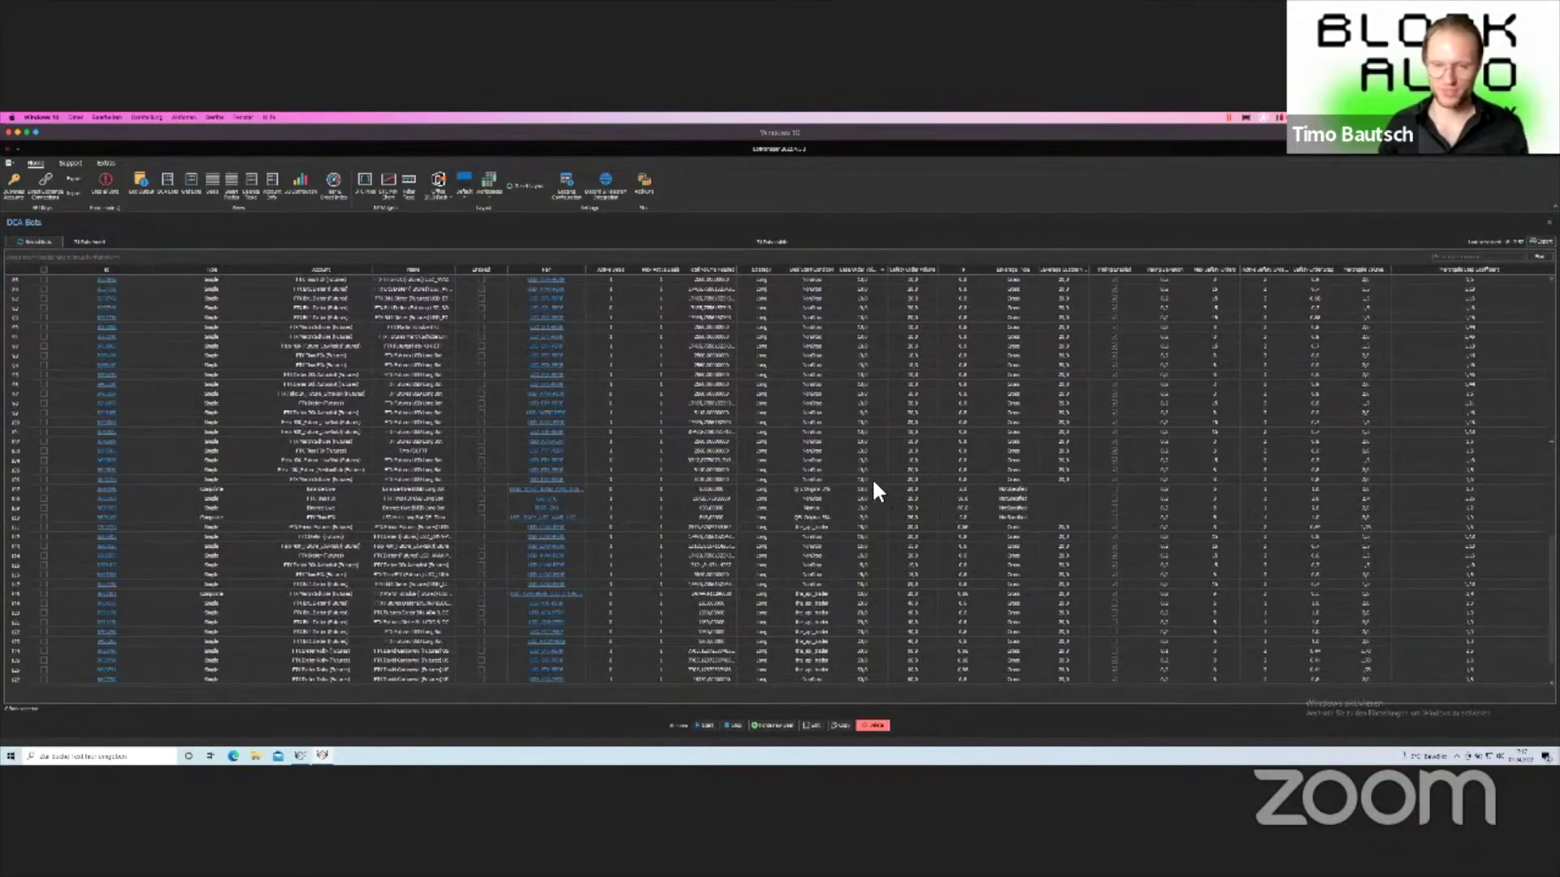
shift+click(871, 508)
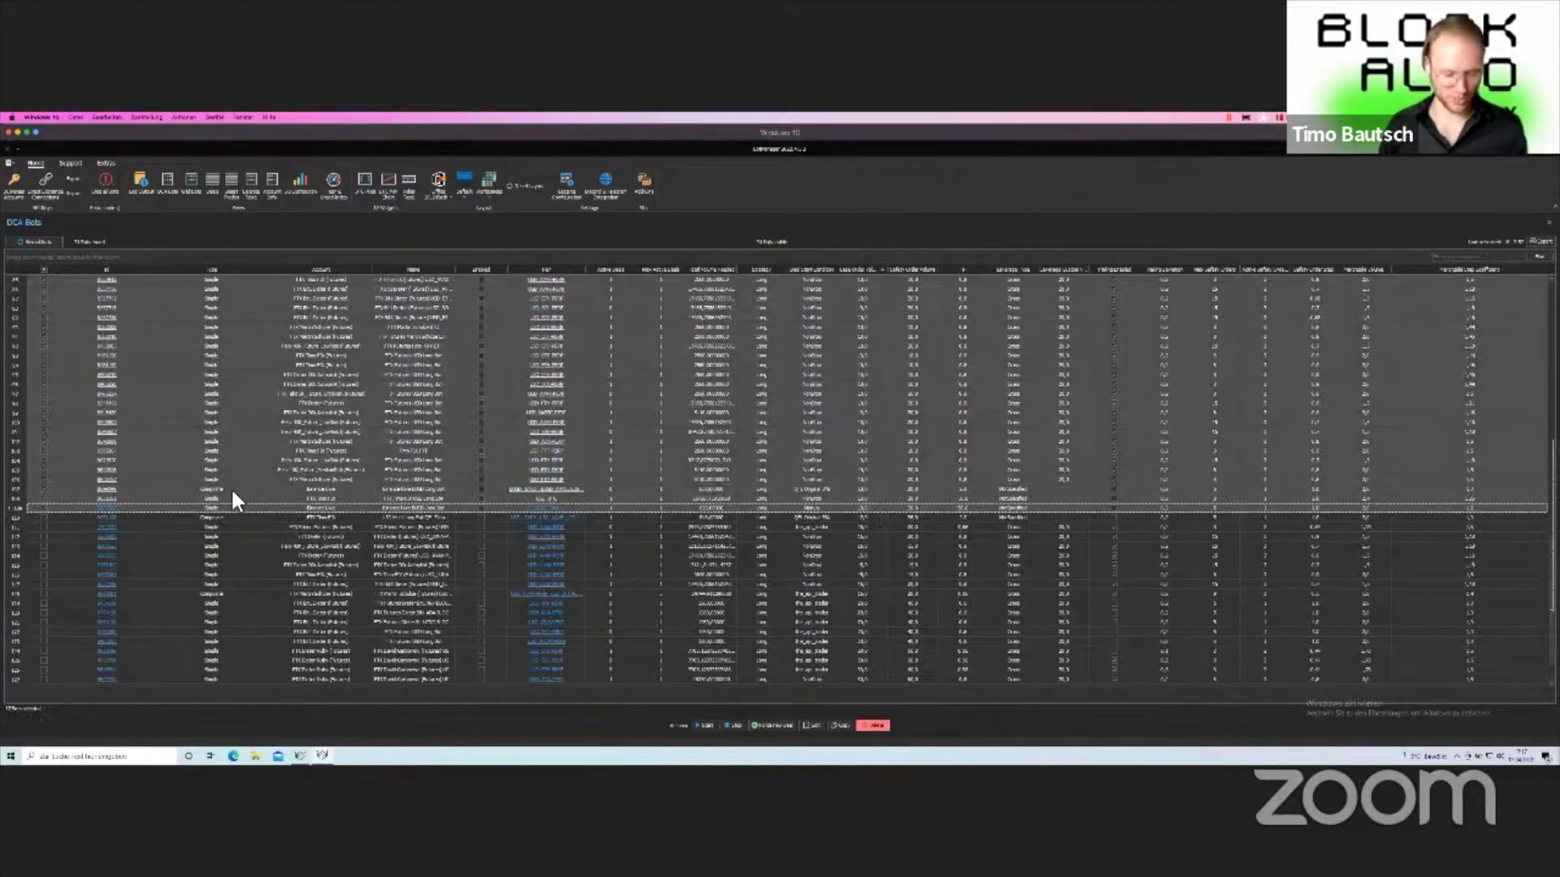
Bulk edit the selected DCA bots with a new base order size, then apply and confirm the new settings.
click(816, 723)
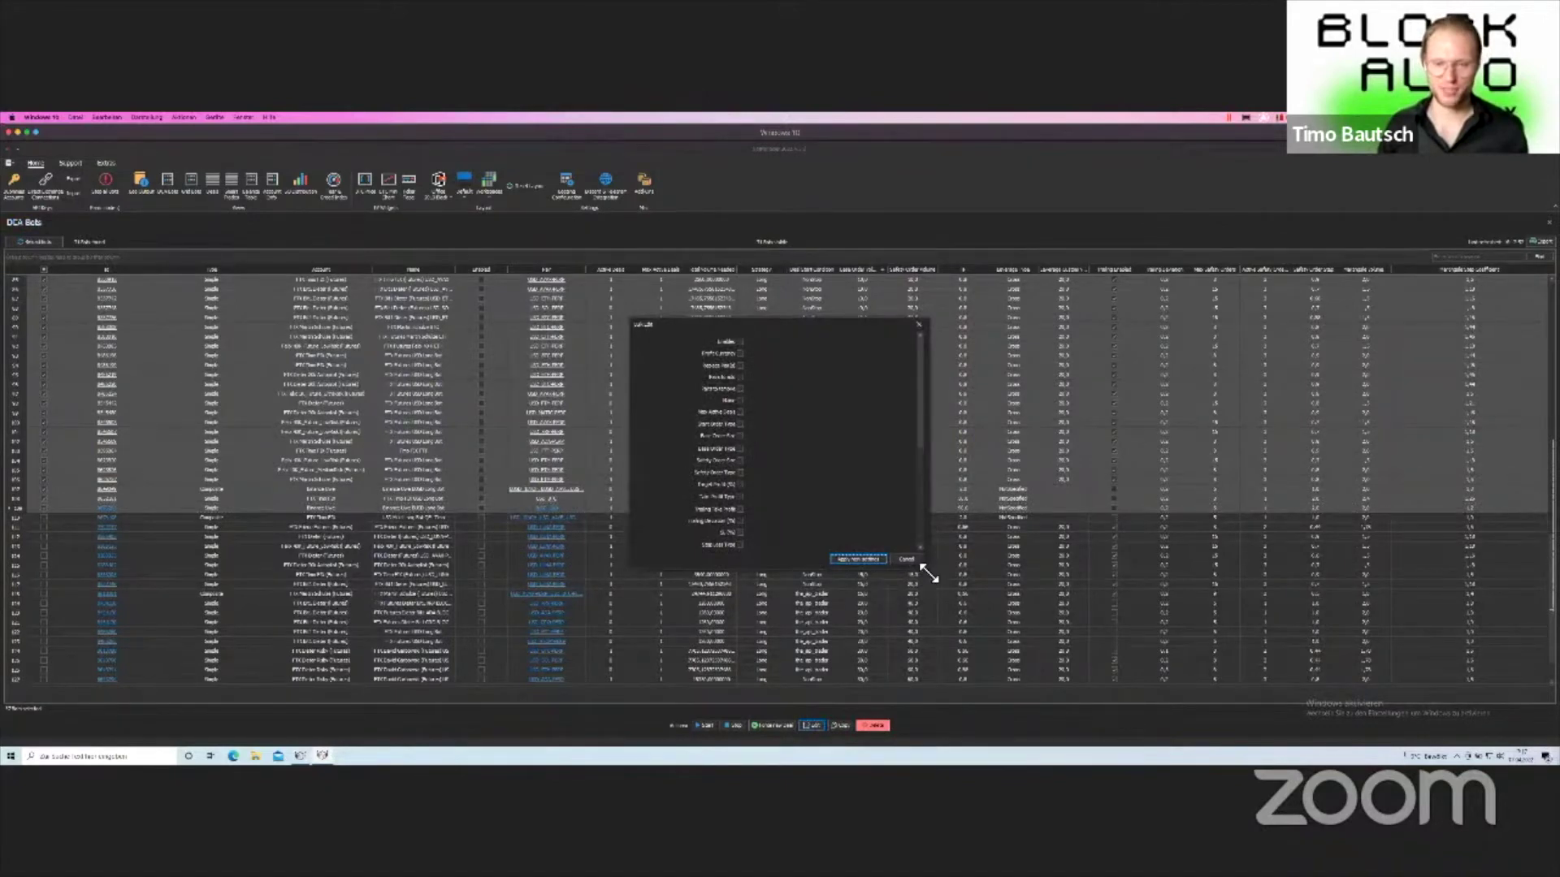
drag(925, 567, 1126, 723)
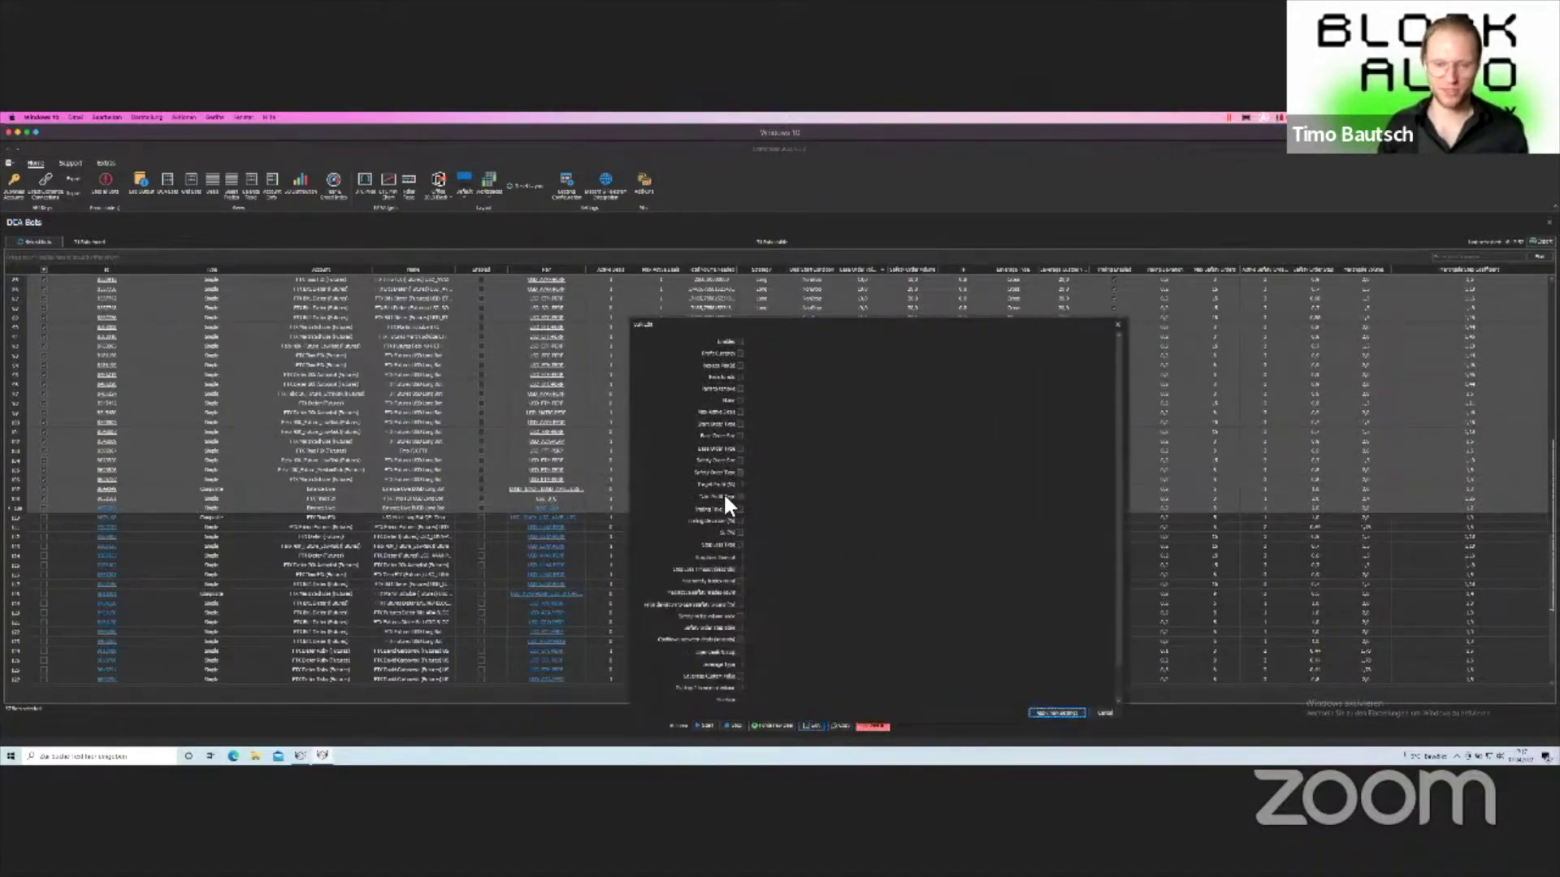
click(740, 429)
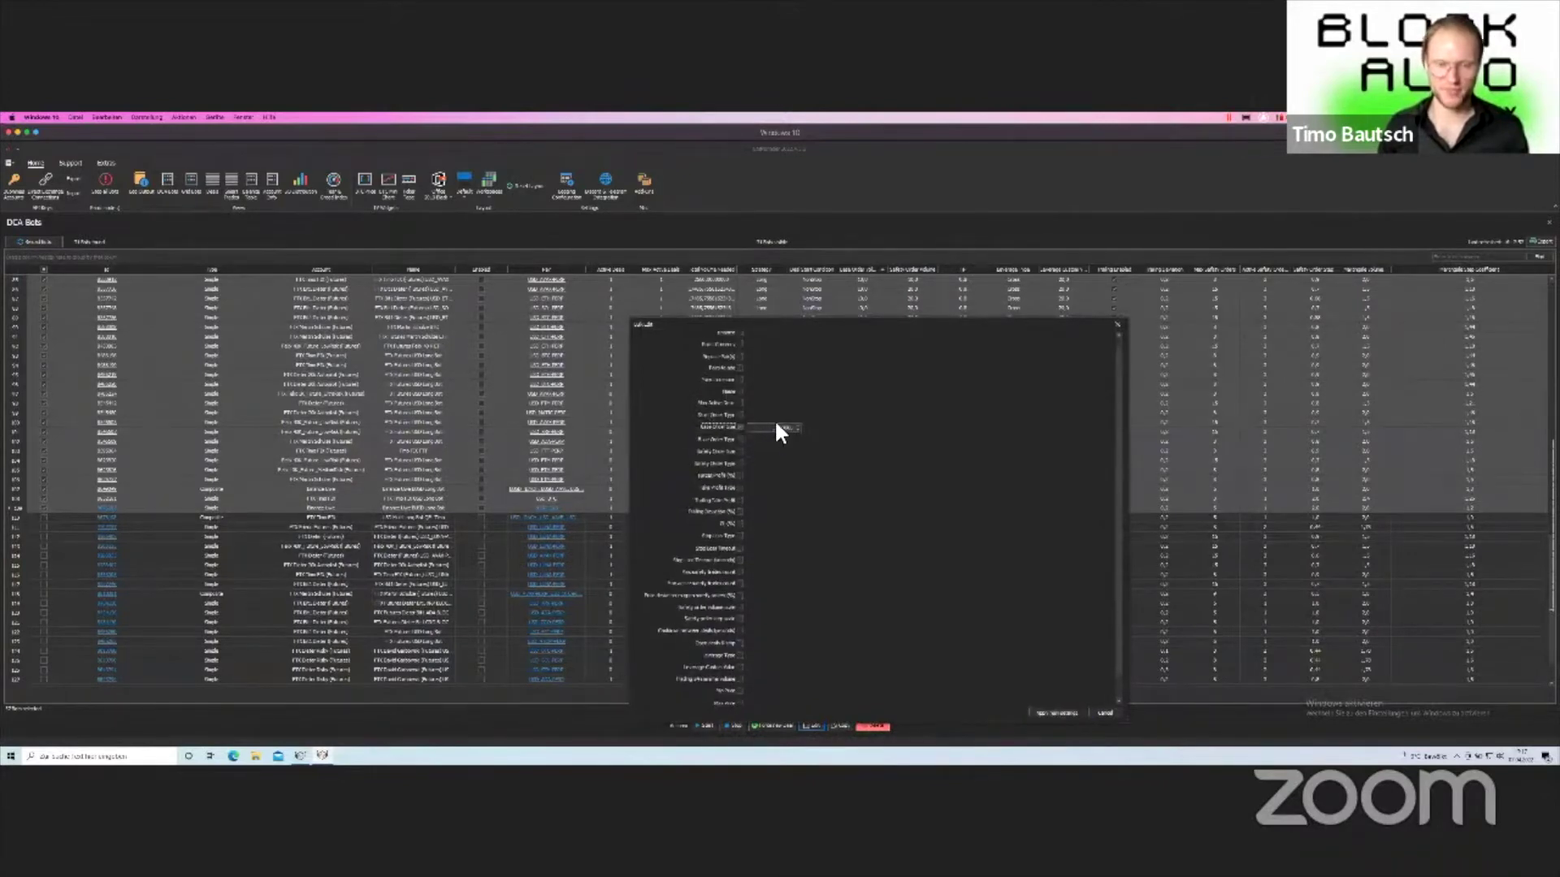
click(776, 428)
drag(777, 428, 792, 428)
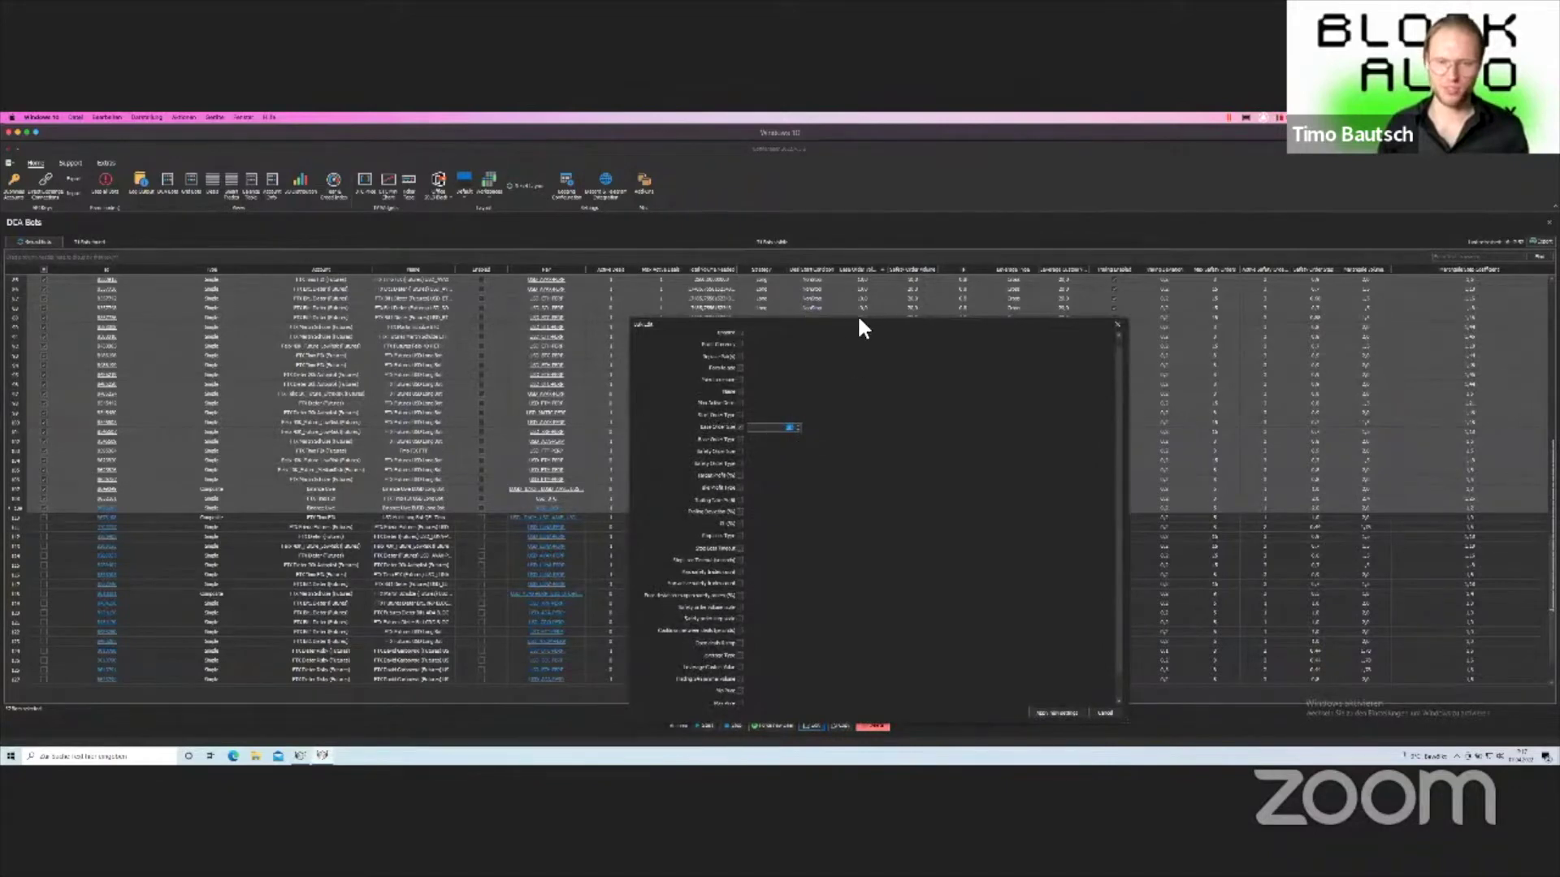
drag(857, 320, 827, 290)
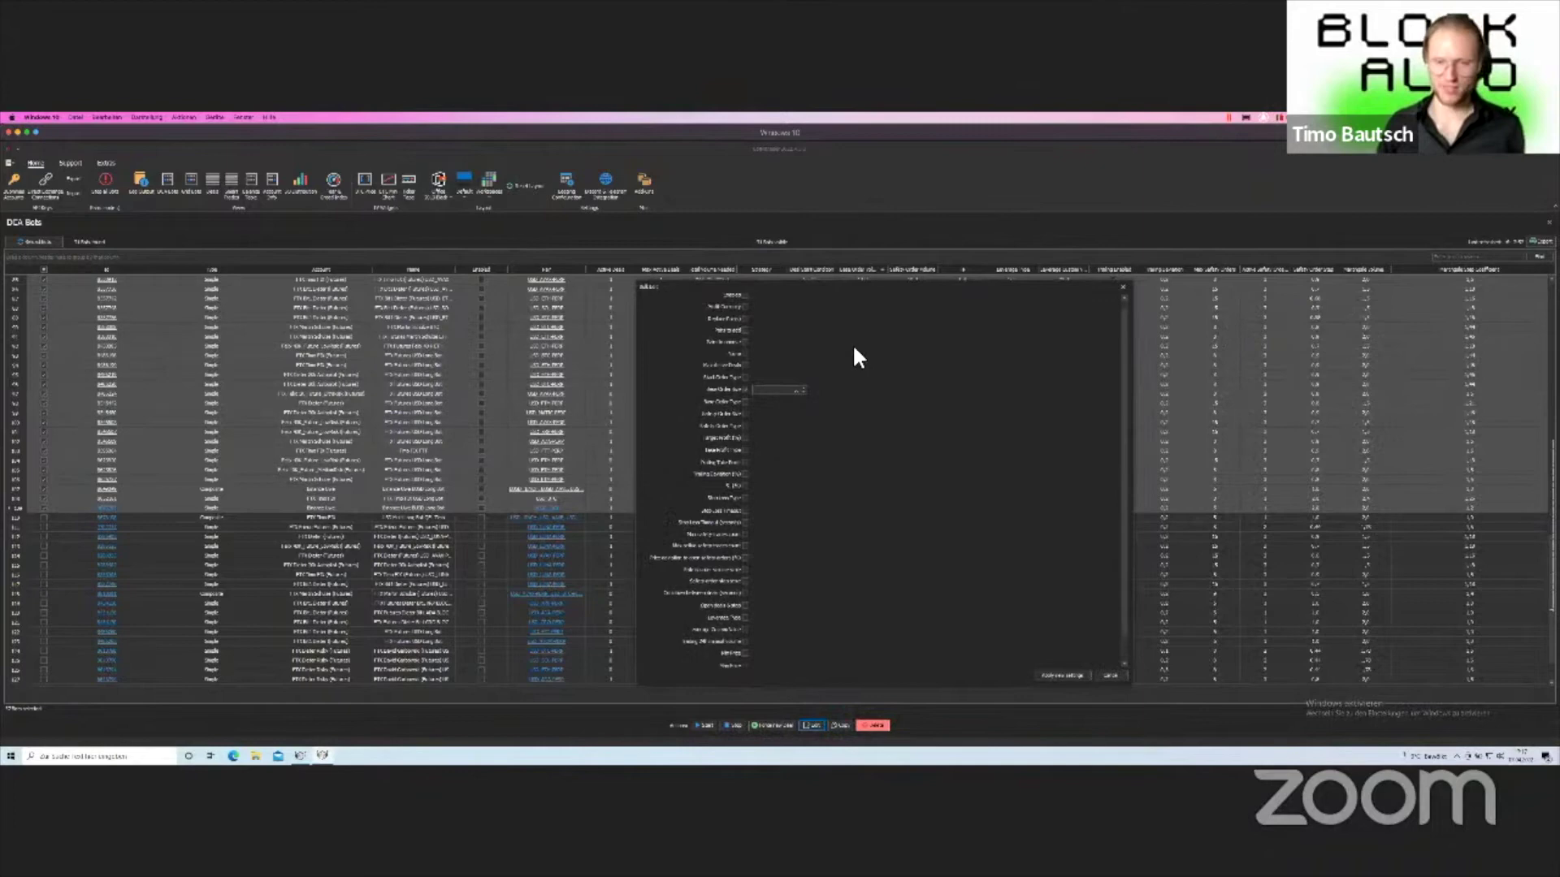
click(1048, 676)
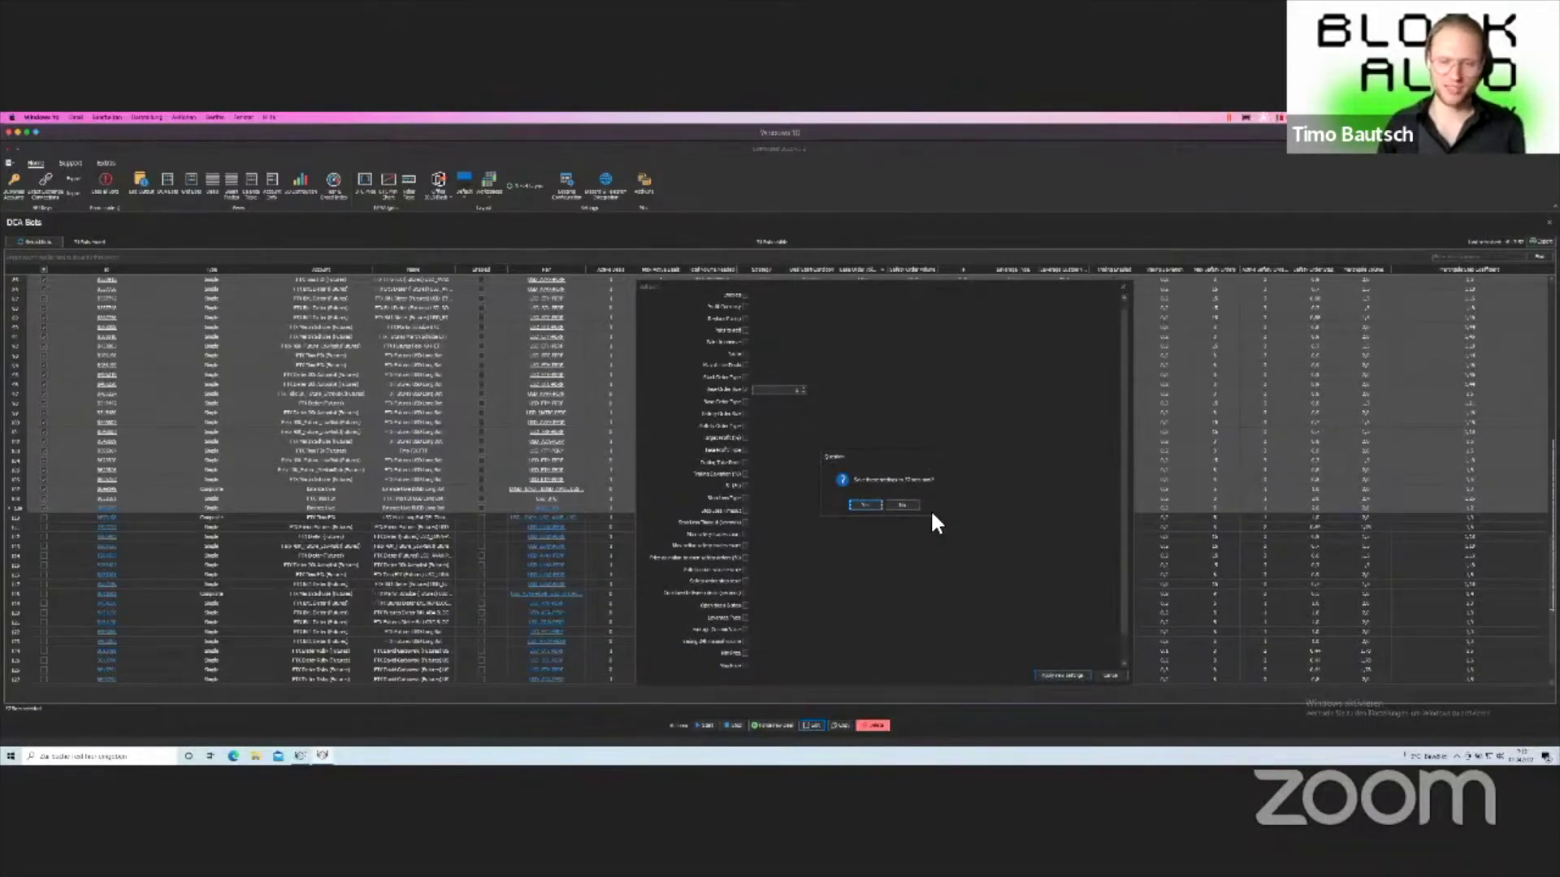
click(857, 502)
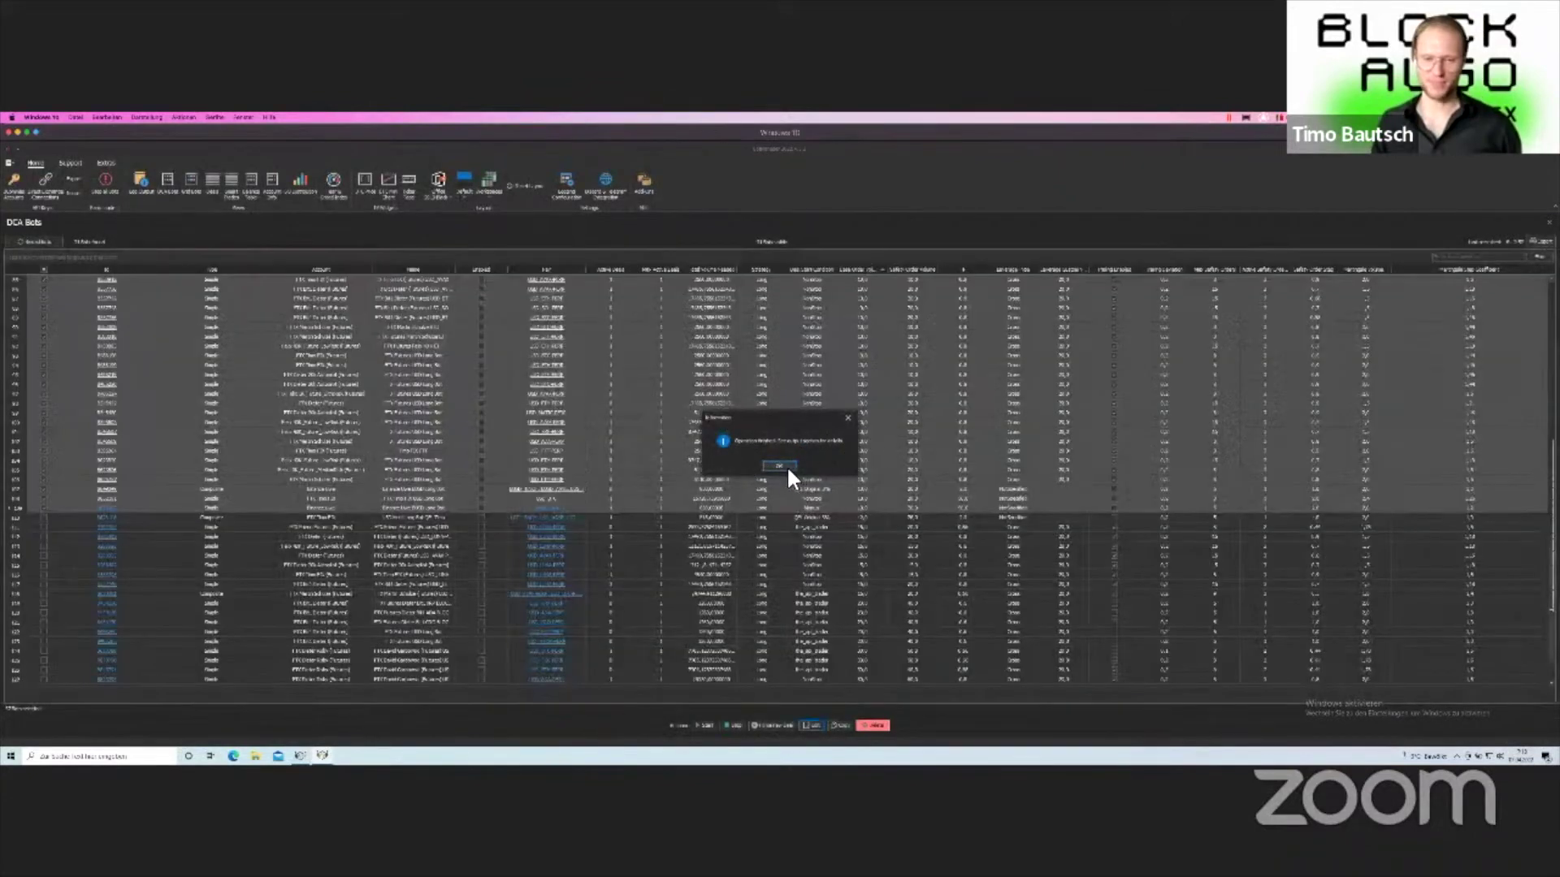
click(782, 466)
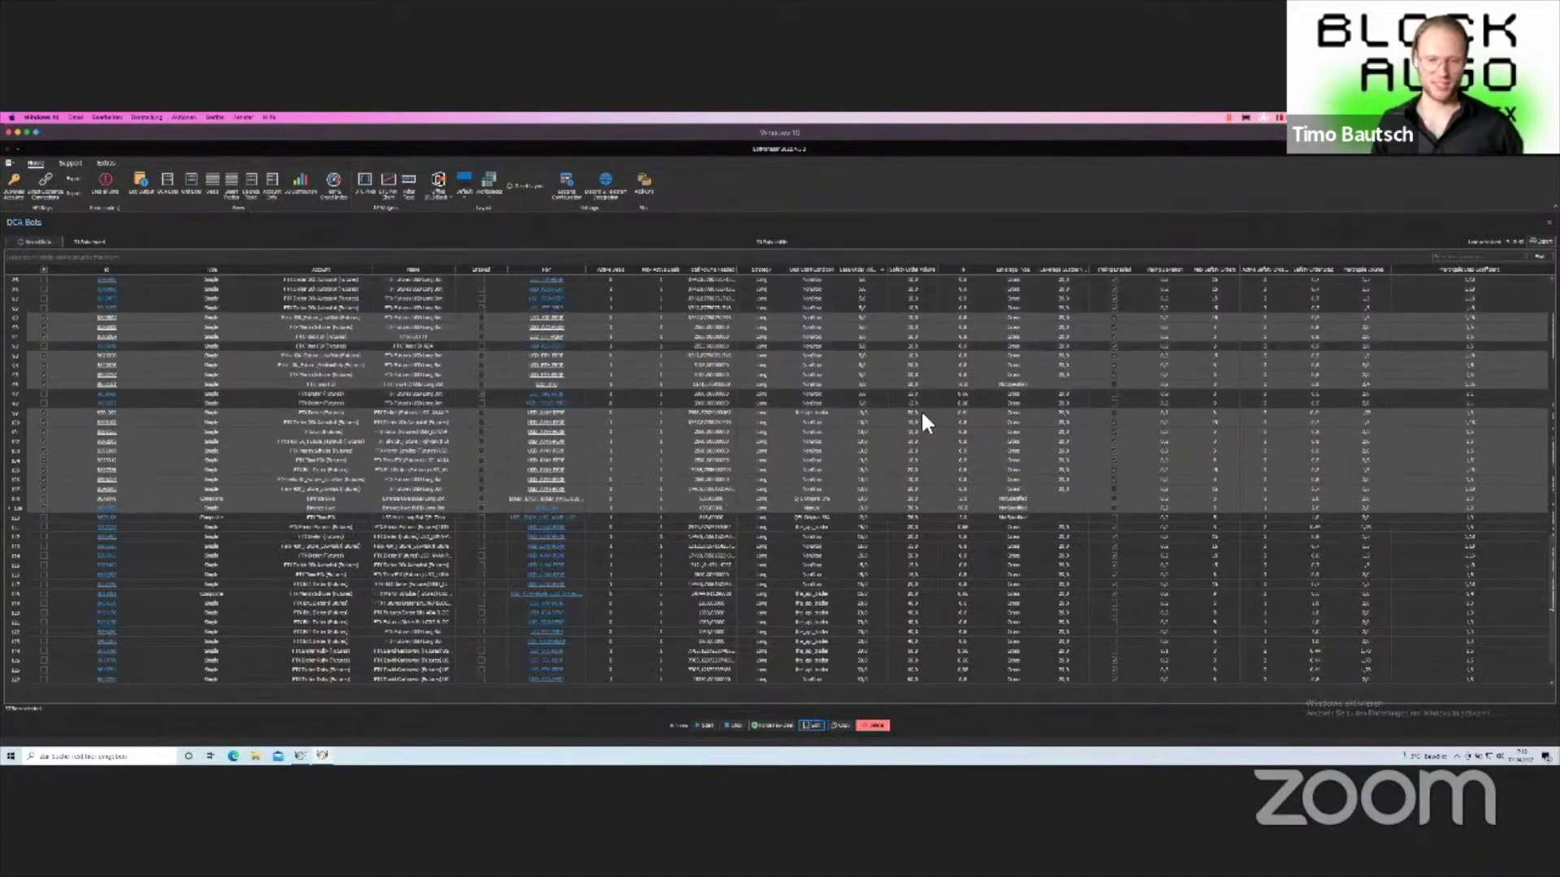
Clear the current bot selection and select a continuous range of six bots near the start of the list.
scroll(848, 436, up, 2)
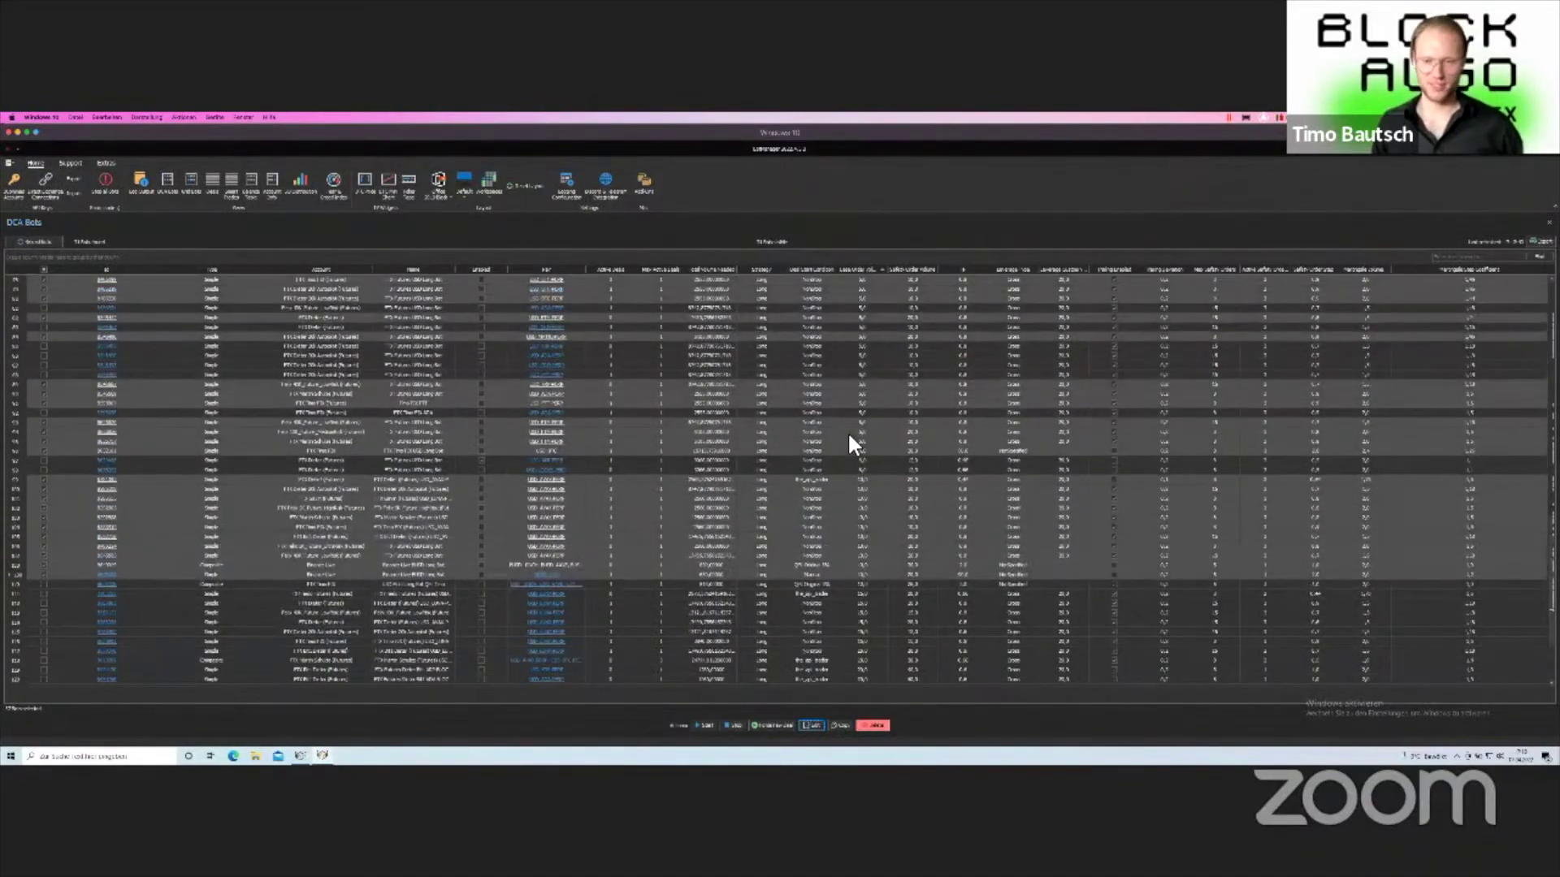
click(44, 270)
click(45, 270)
click(46, 298)
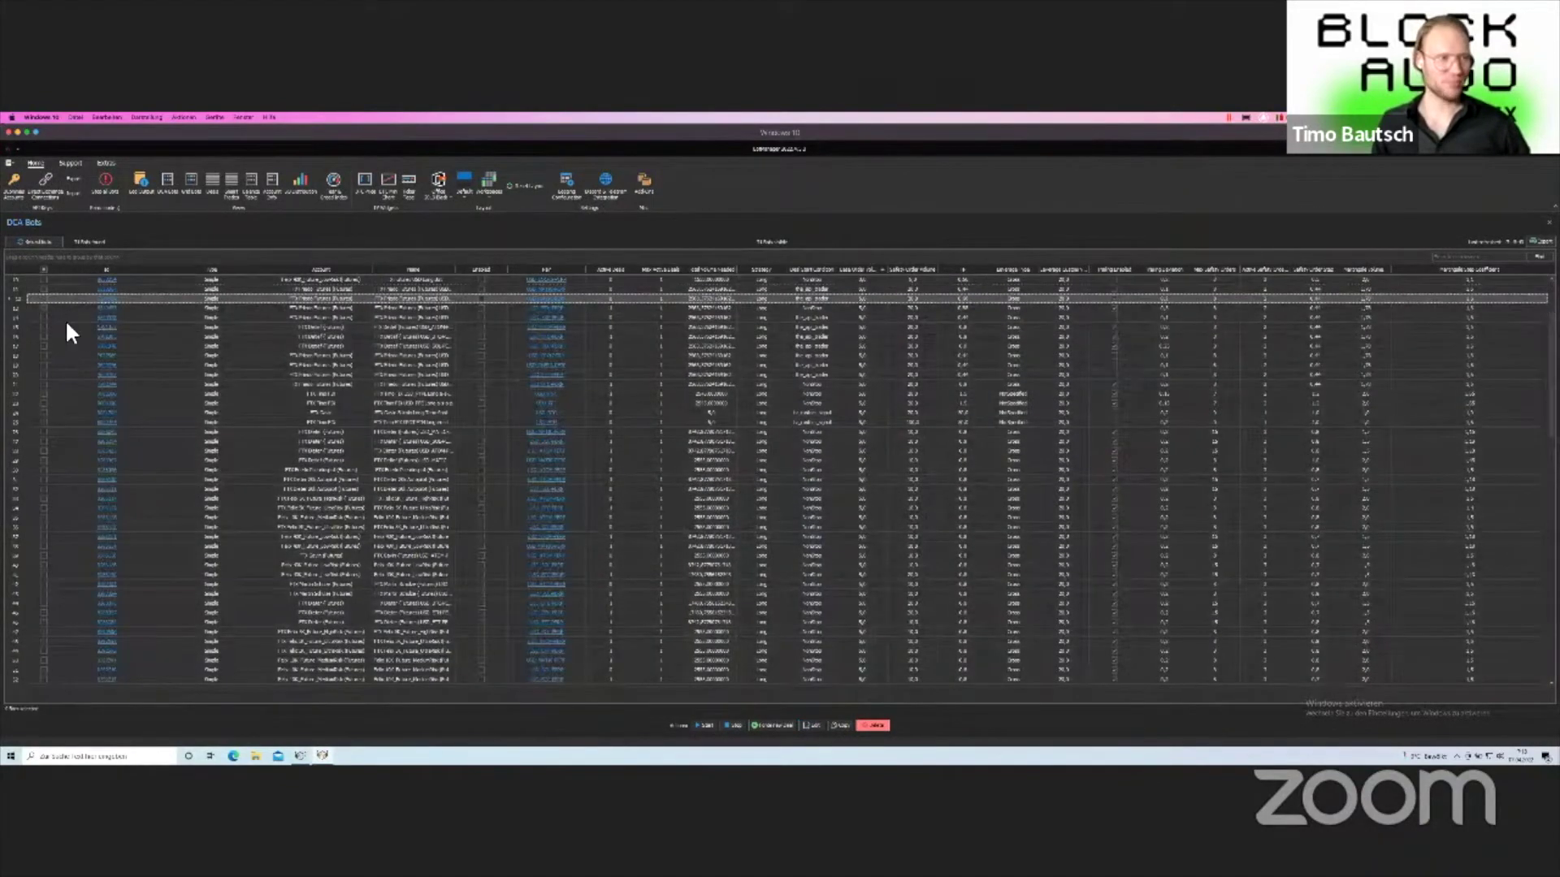
shift+click(42, 346)
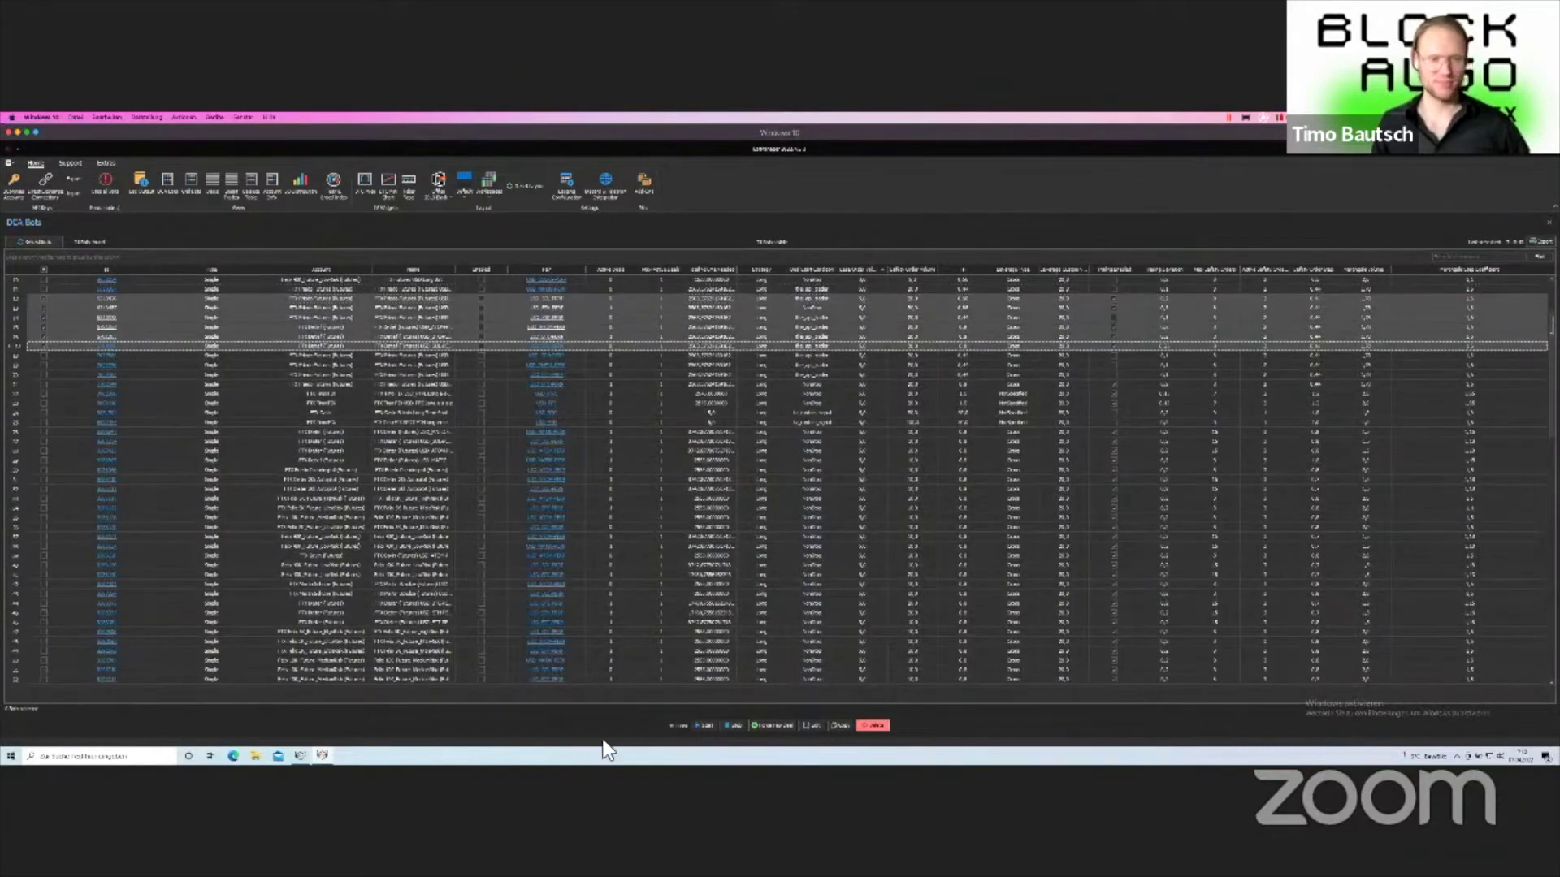
Open bulk editing for the six selected bots, enable the Name setting and check the placeholders available for it.
click(810, 725)
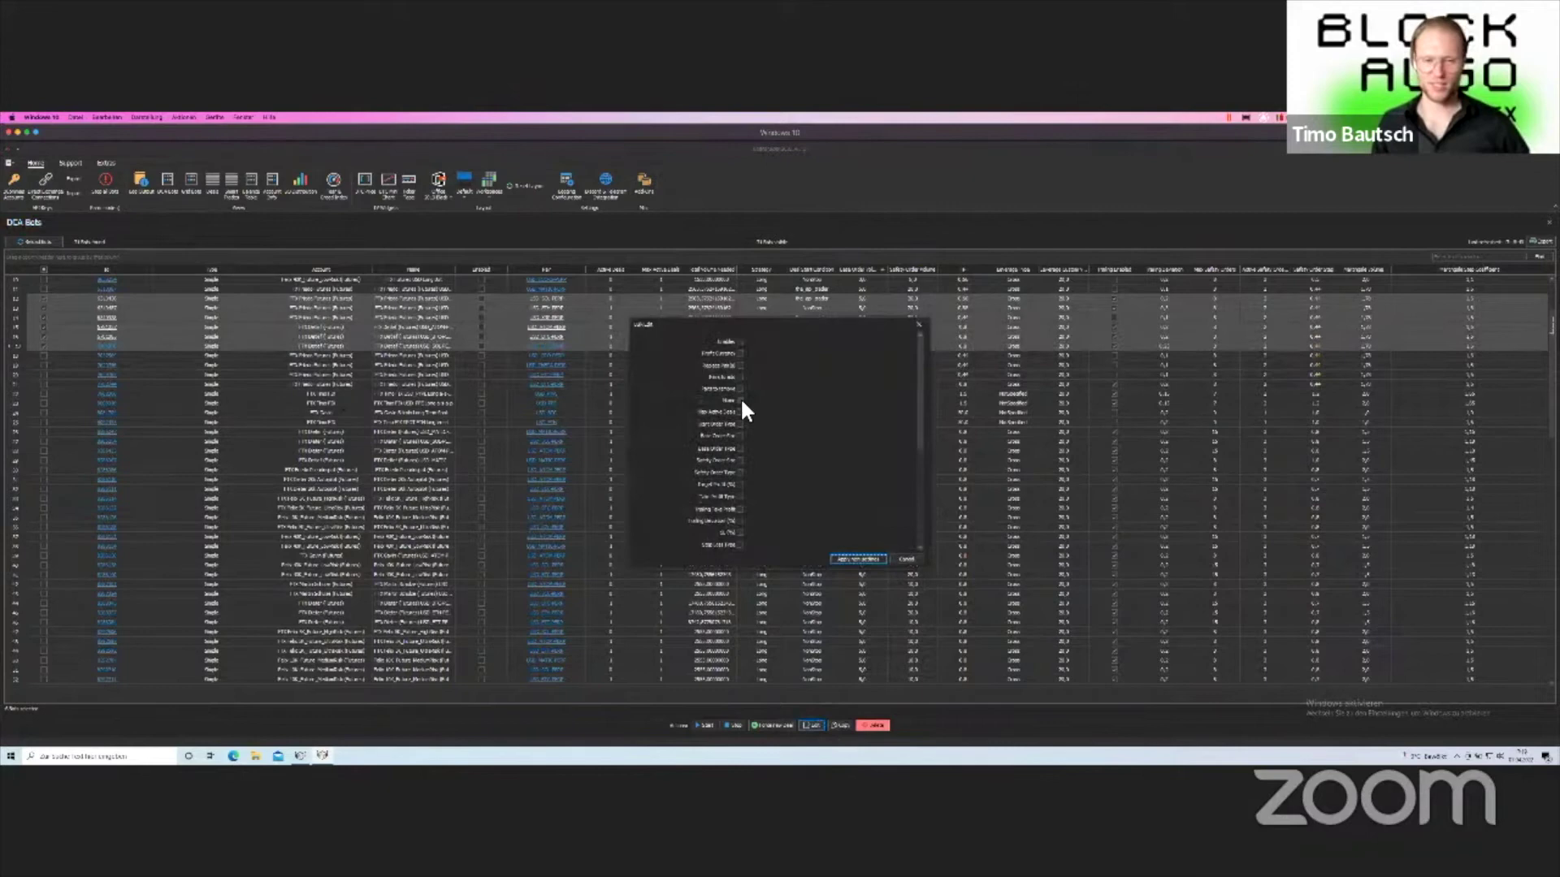
click(741, 401)
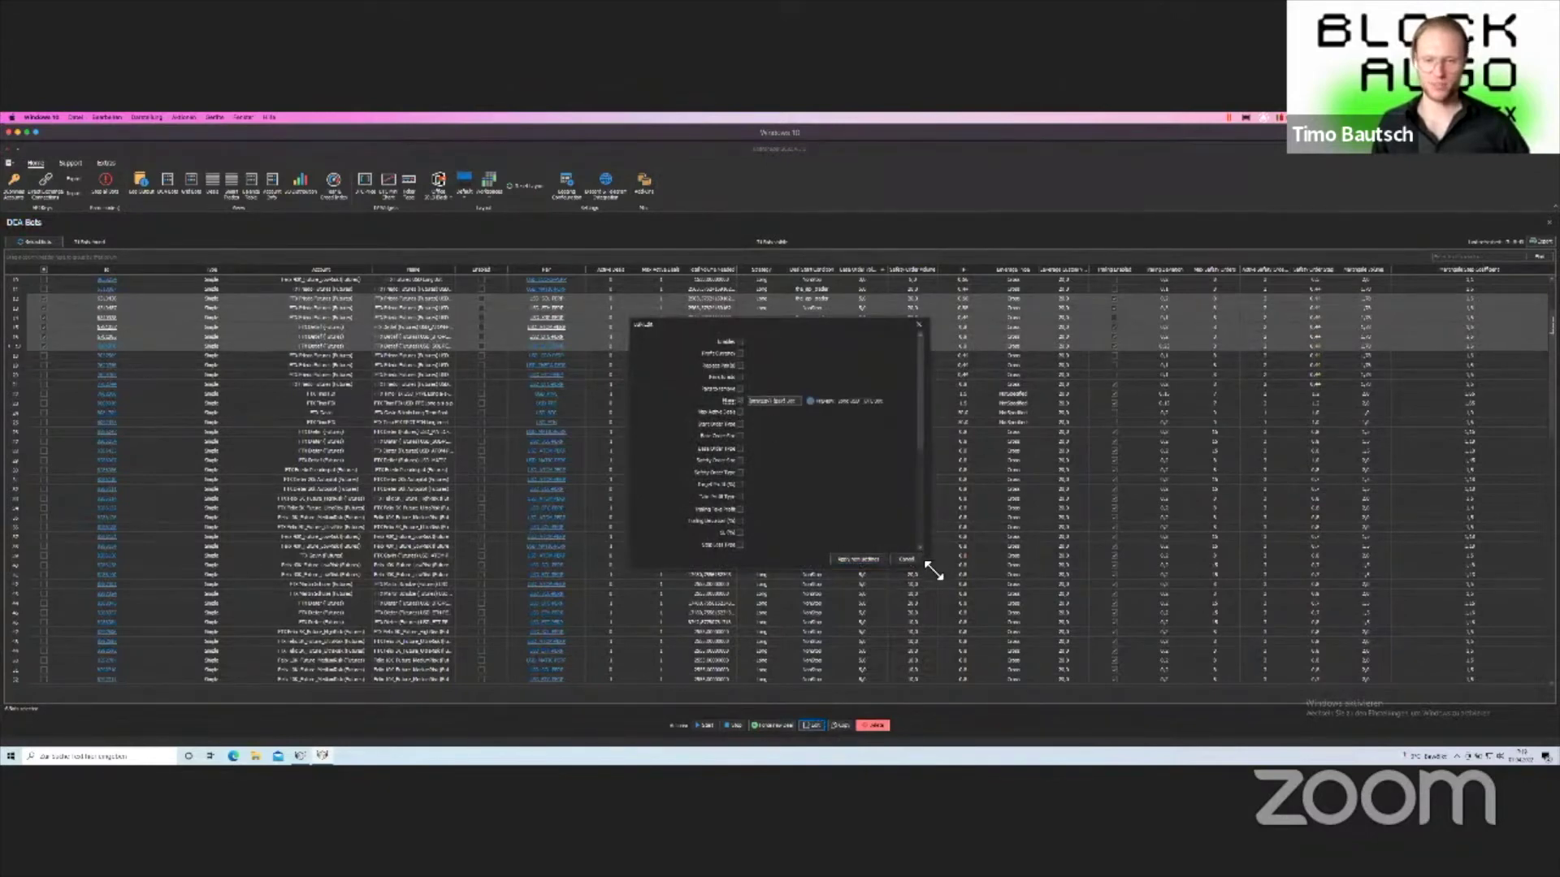
drag(932, 571, 1103, 616)
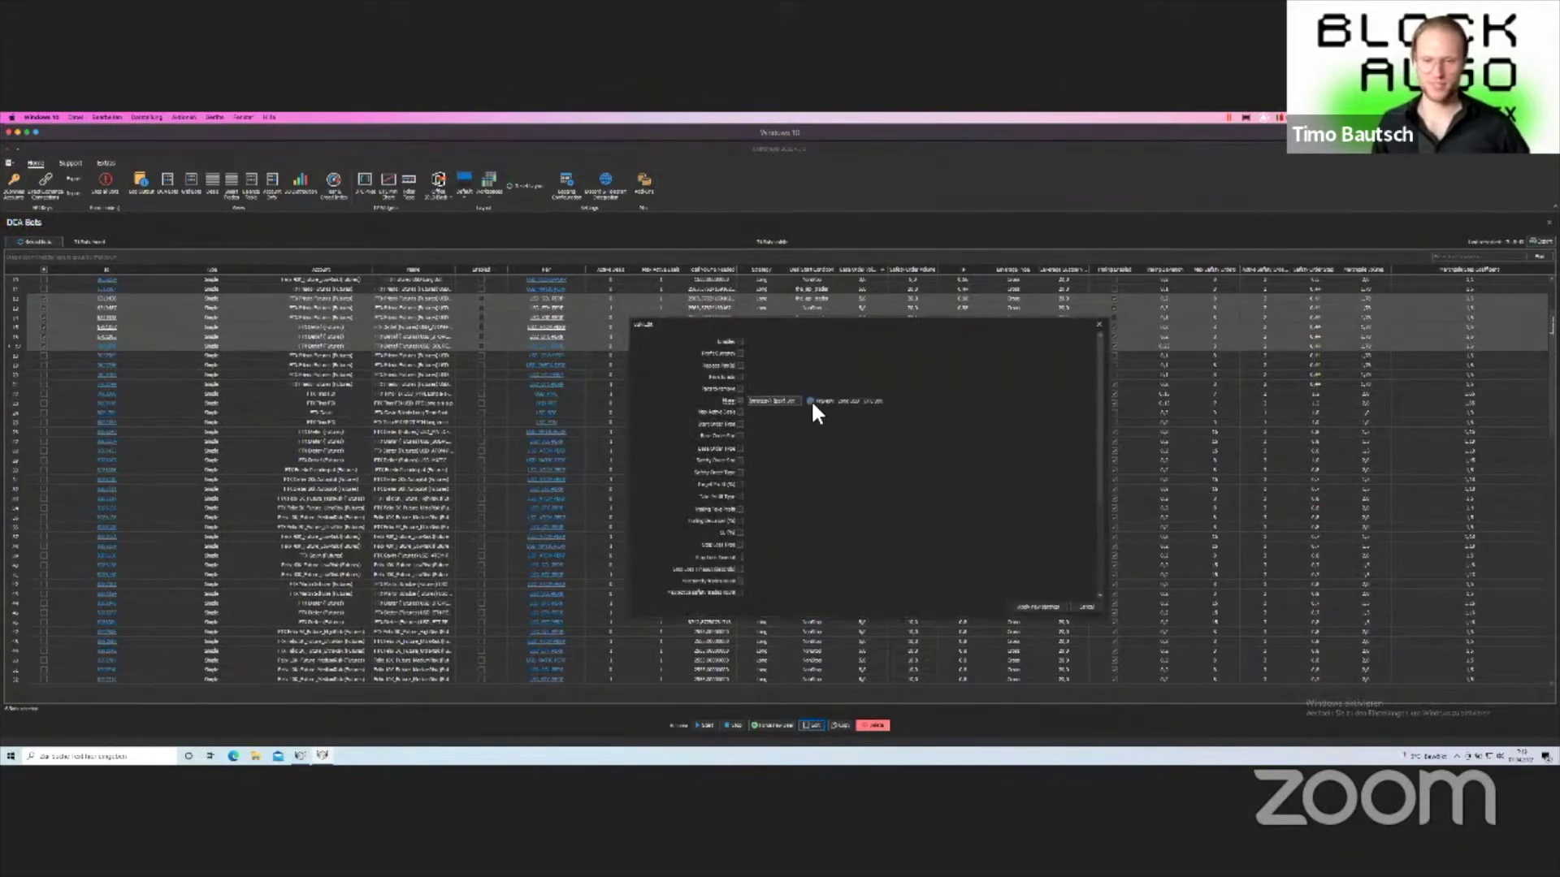
mouse_move(810, 403)
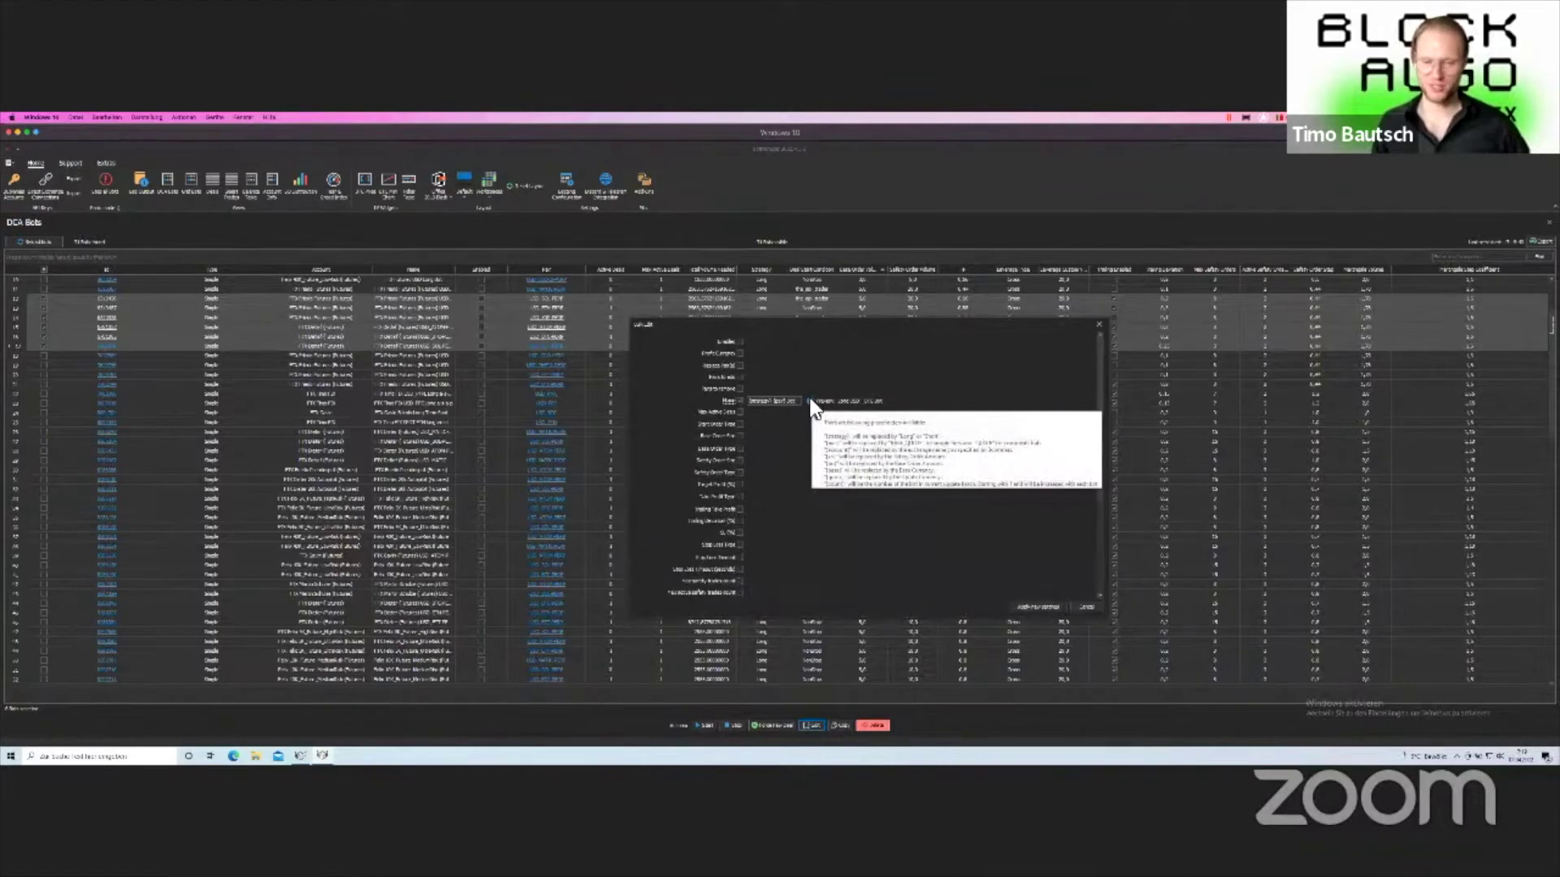
click(809, 401)
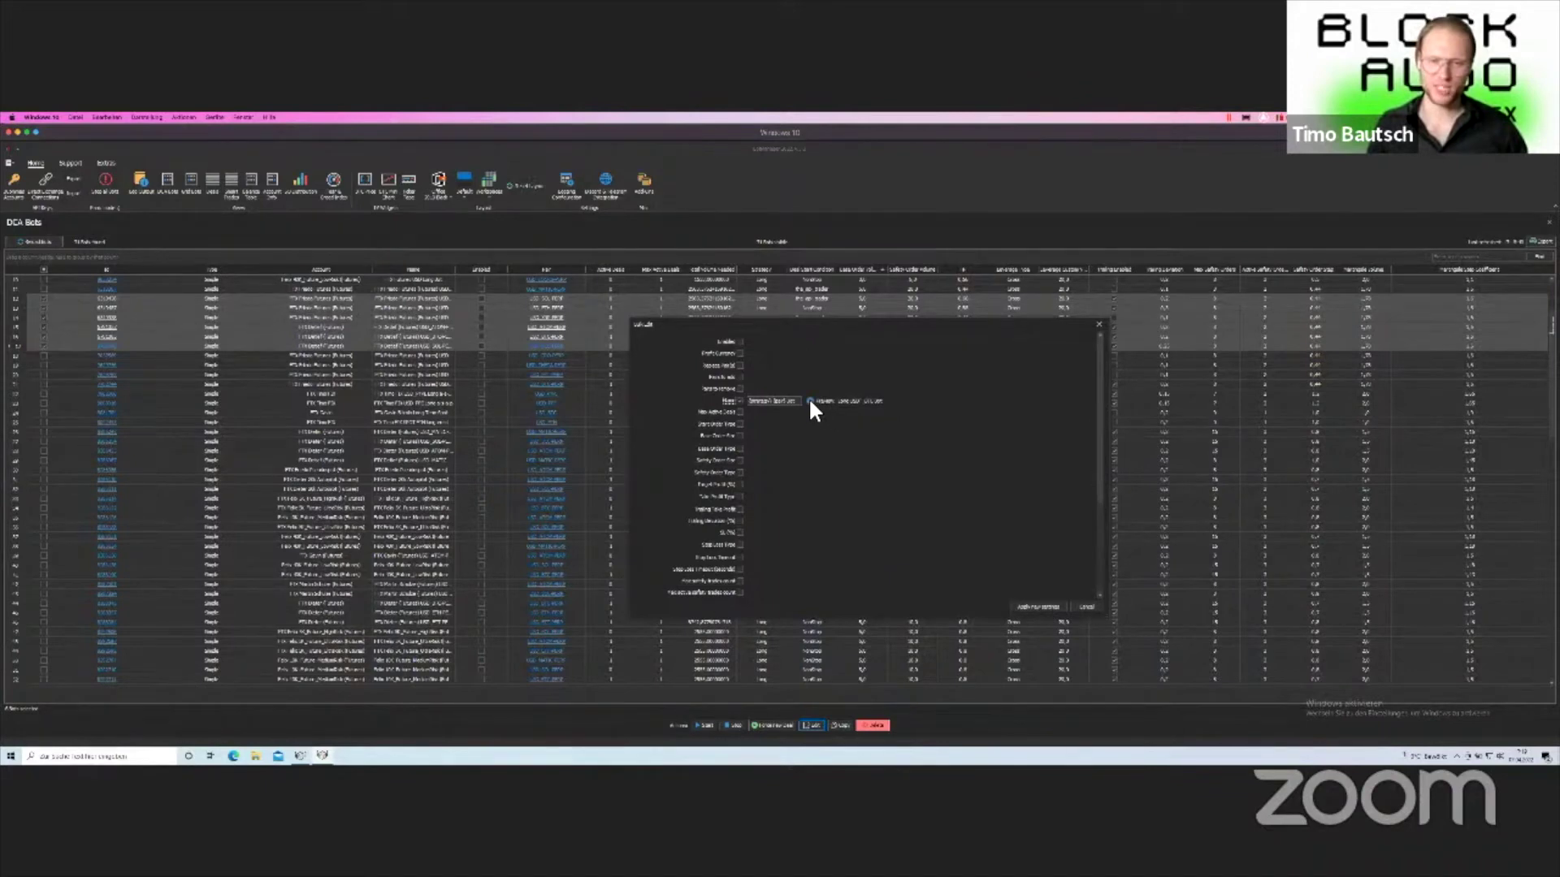
mouse_move(811, 403)
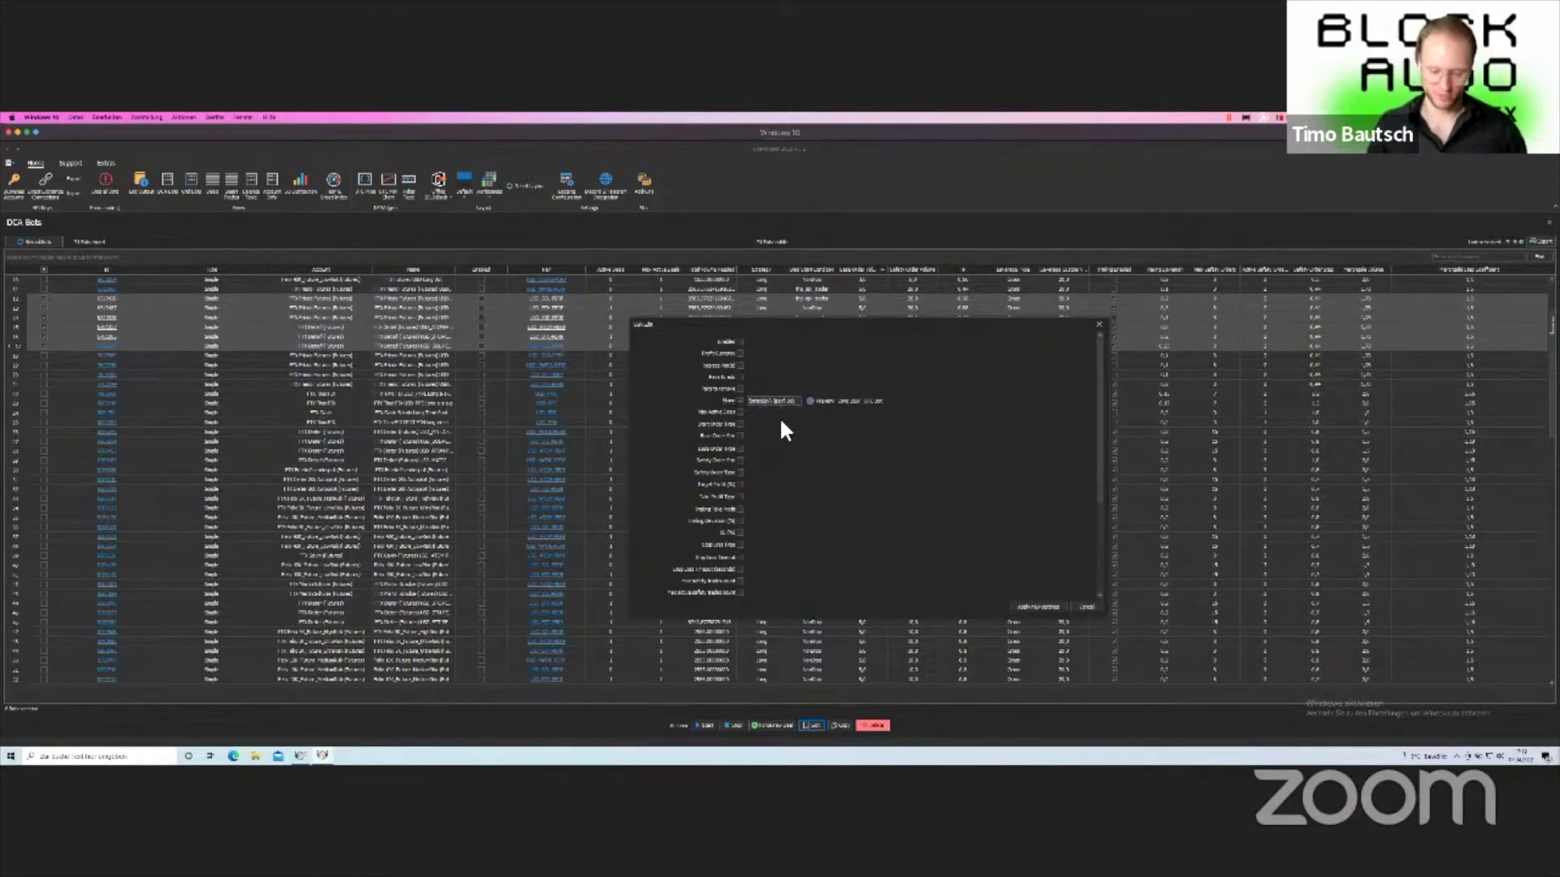
Insert the {account} placeholder at the start of the bot name template.
text({account)
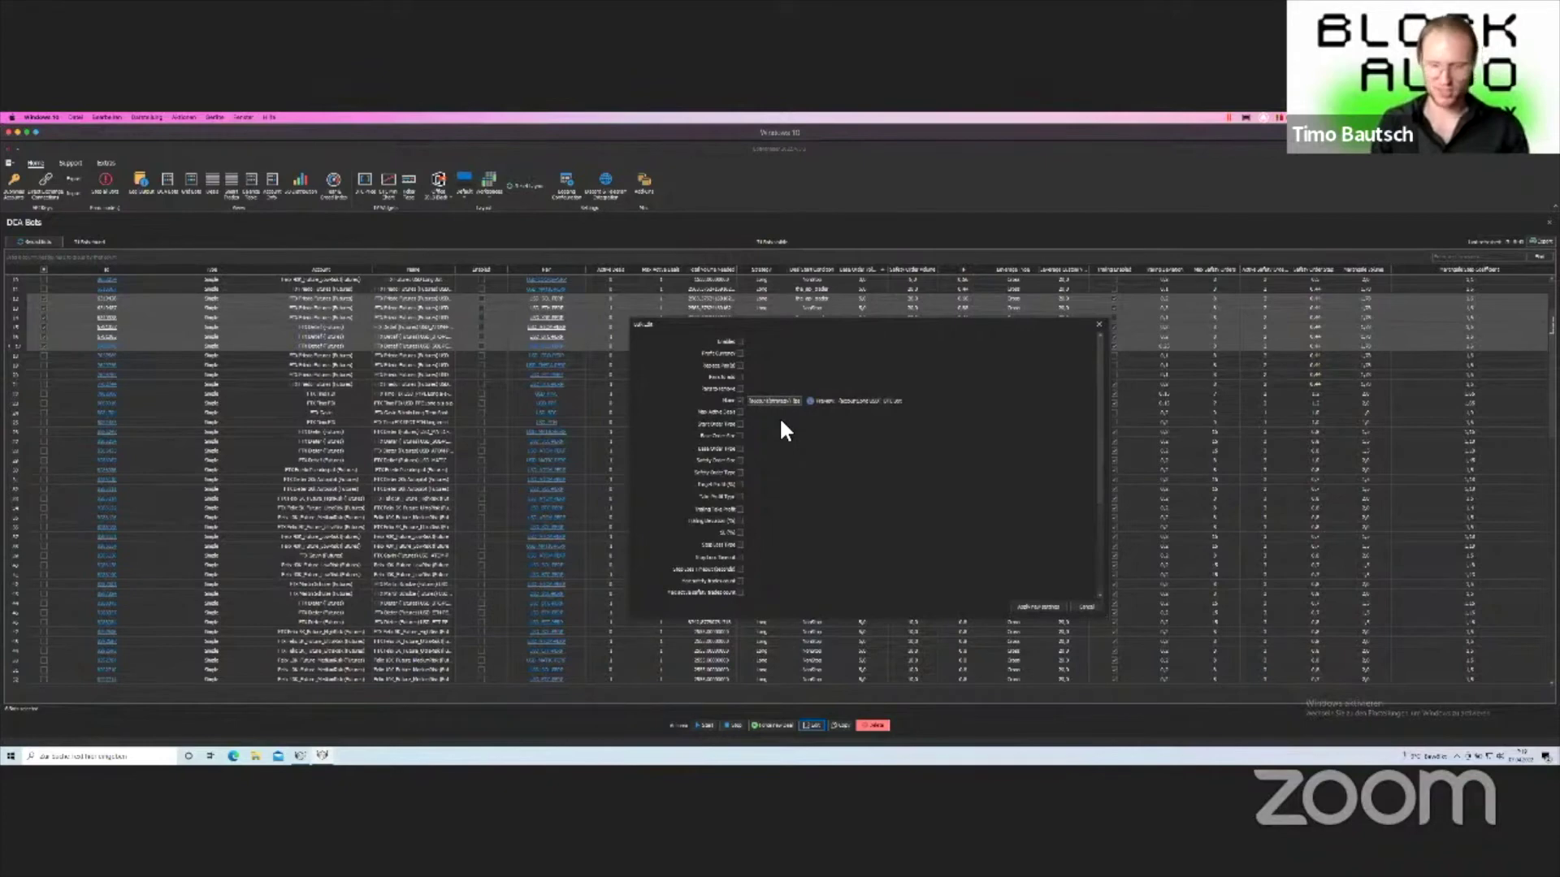
text(})
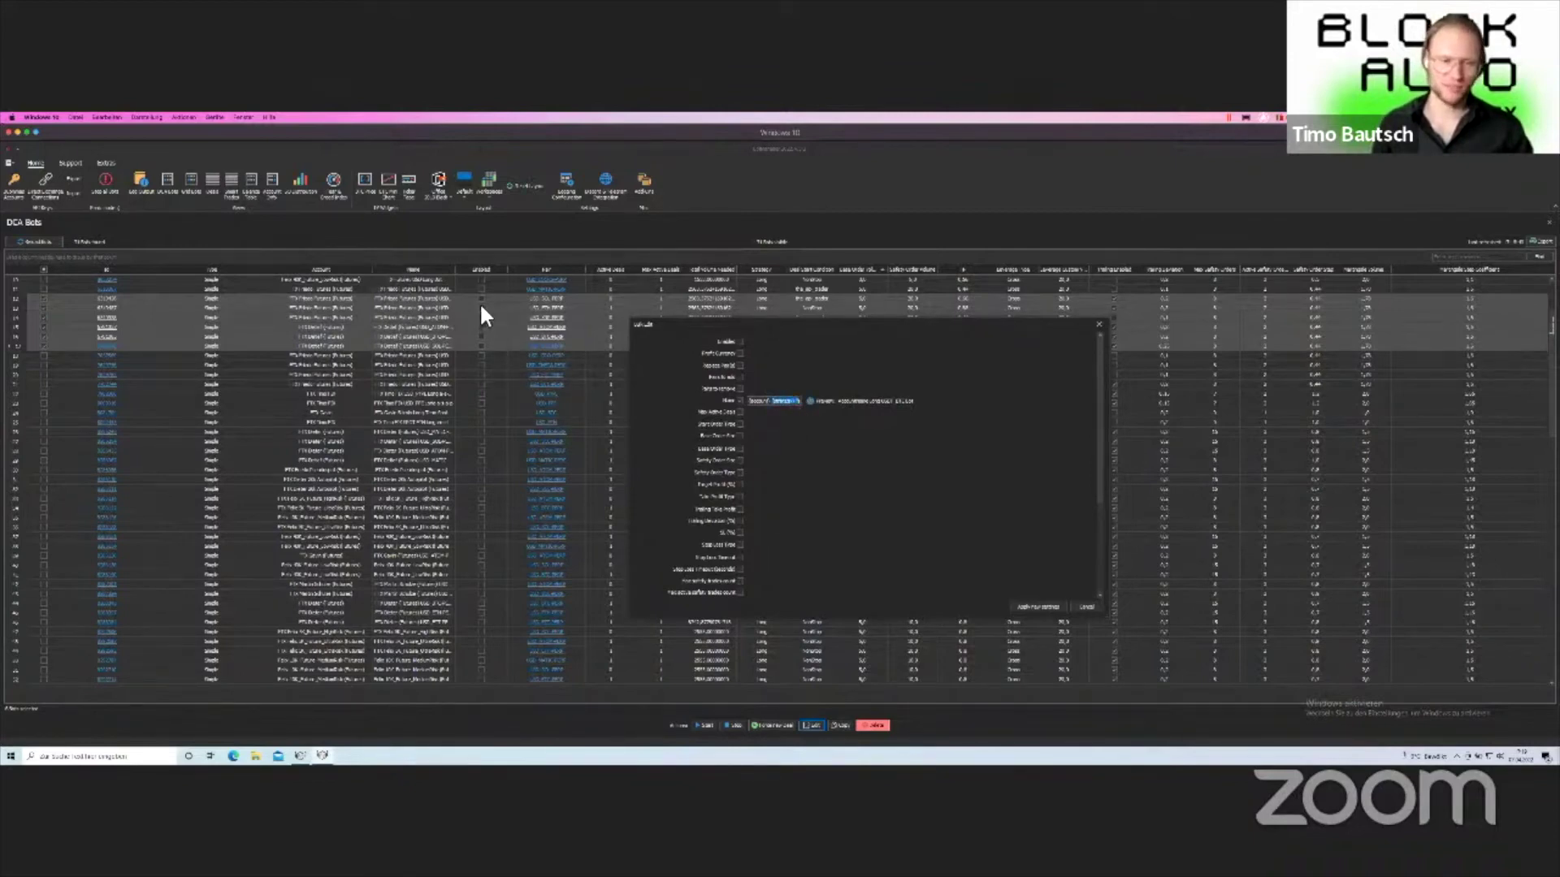
key(Right)
key(Right)
key(Right)
key(Right)
key(Right)
key(Right)
key(Right)
key(Right)
key(Right)
key(Right)
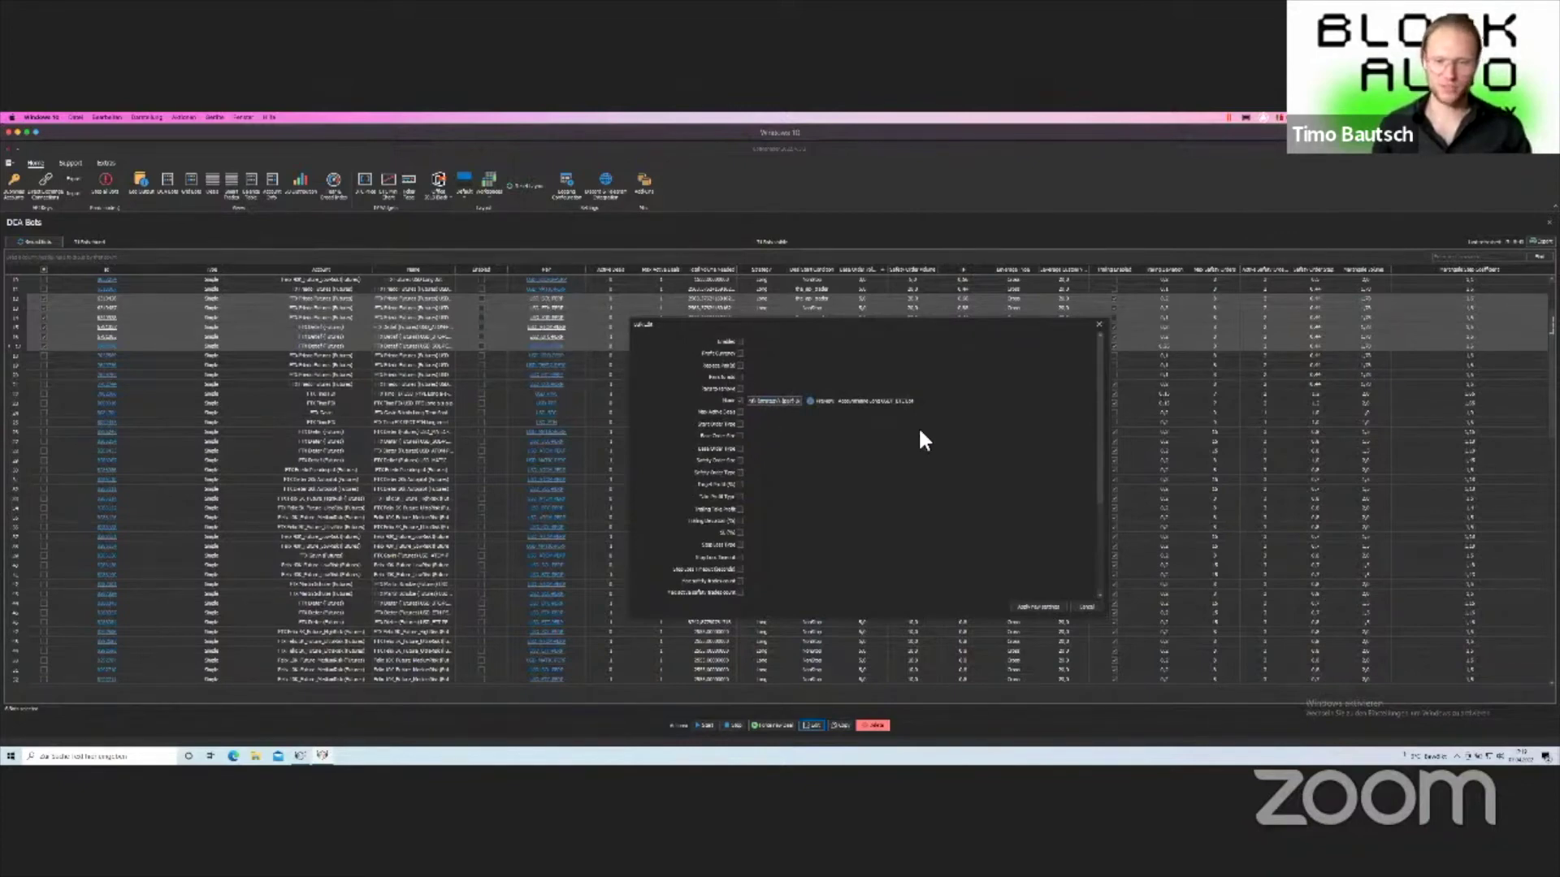
text(t)
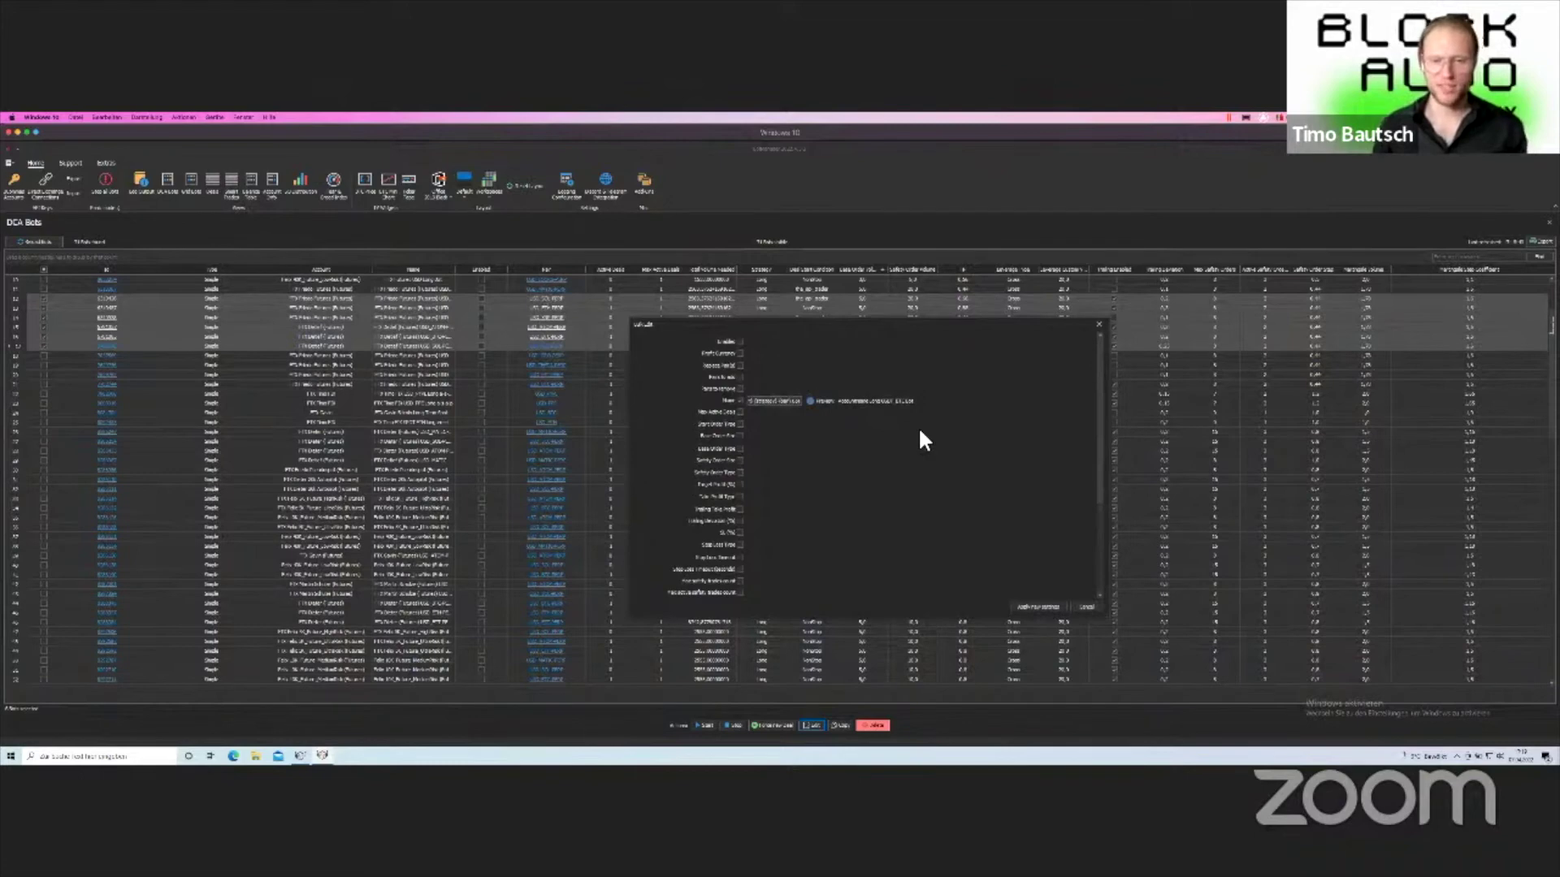
key(BackSpace)
key(BackSpace)
key(BackSpace)
text(kopiert)
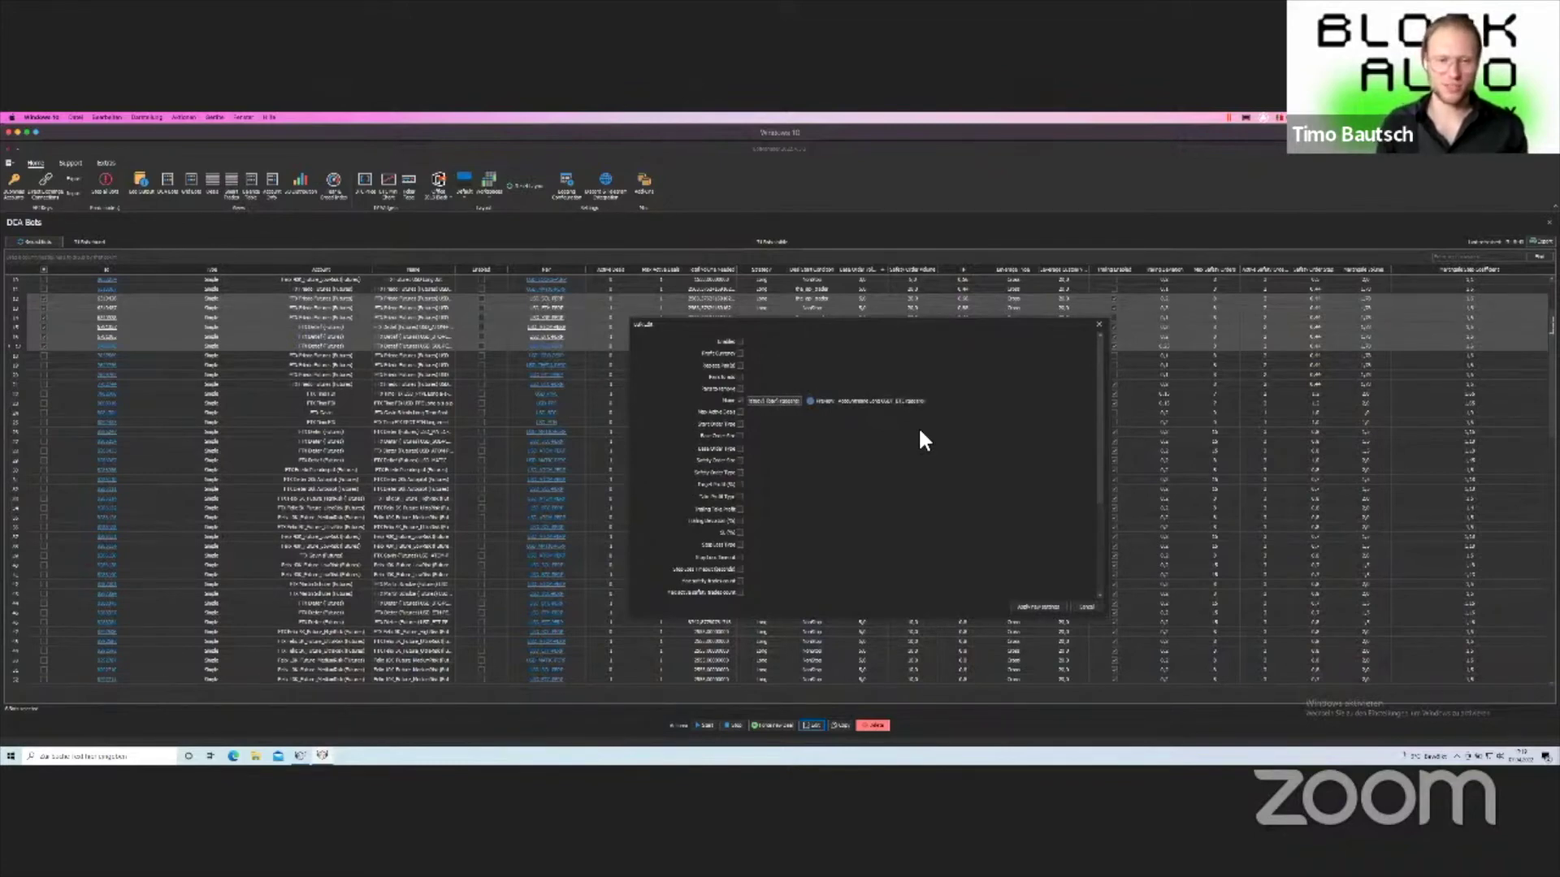
key(BackSpace)
key(BackSpace)
key(BackSpace)
key(BackSpace)
key(BackSpace)
key(BackSpace)
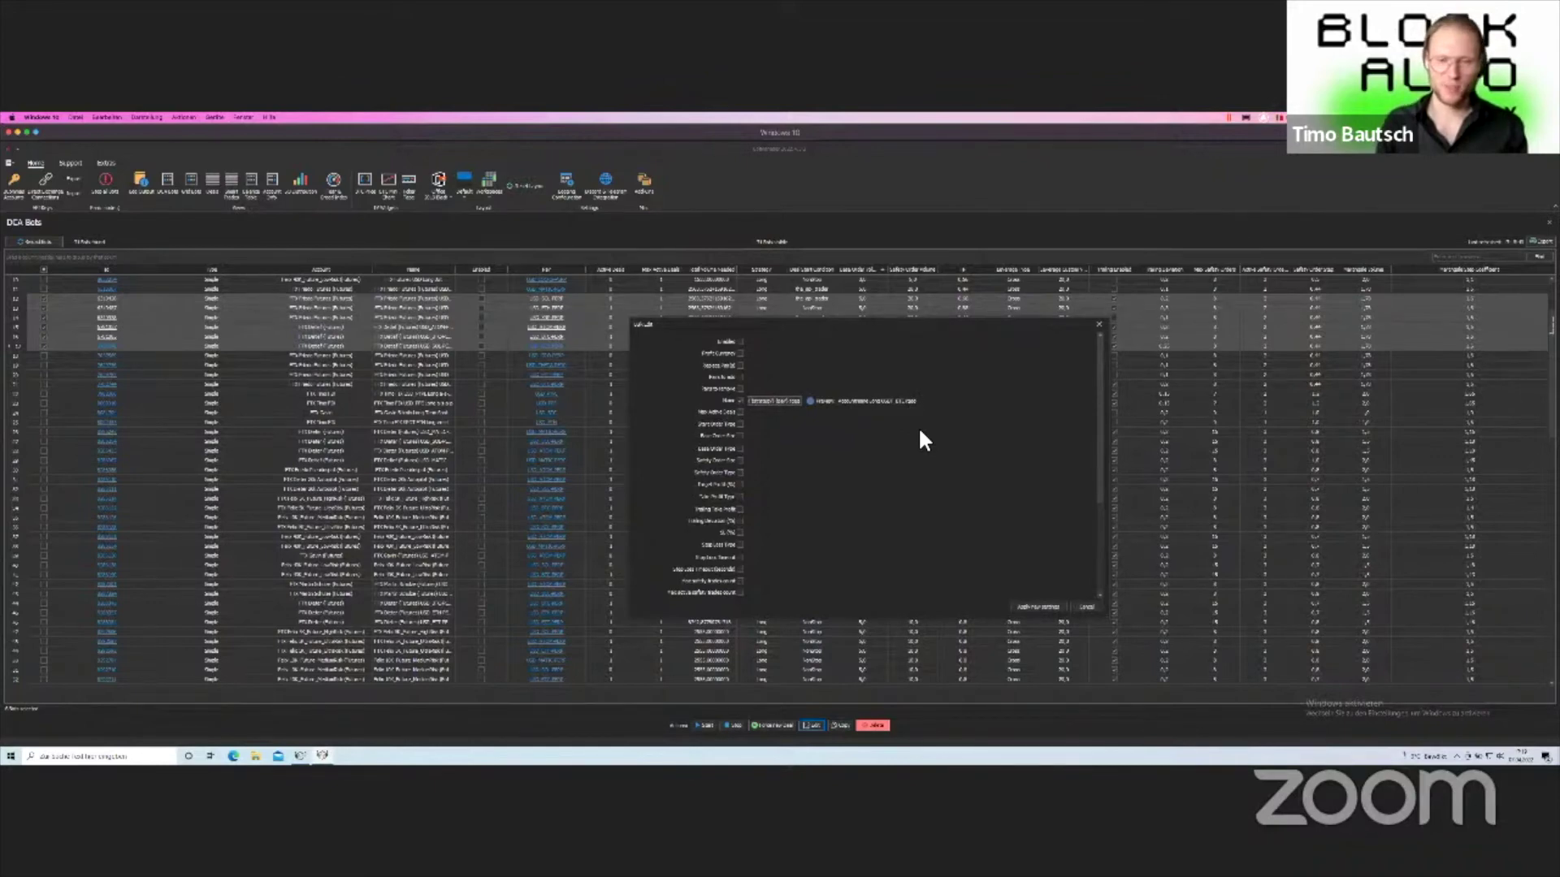
key(BackSpace)
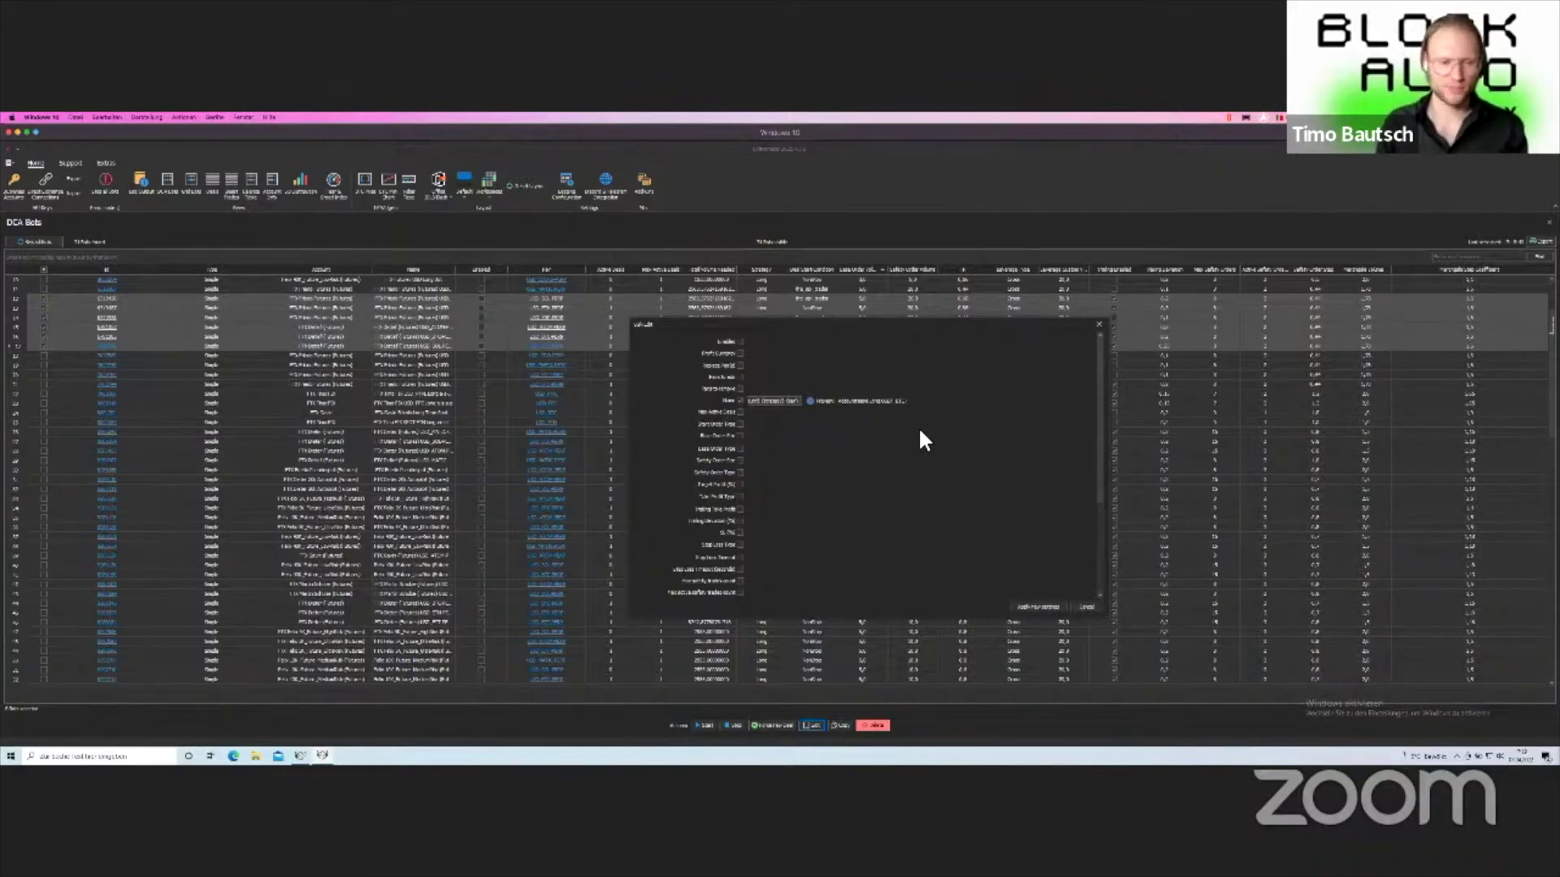
Append a suffix beginning with "Block" to the name template and apply the new names to the selected bots.
text(Block))
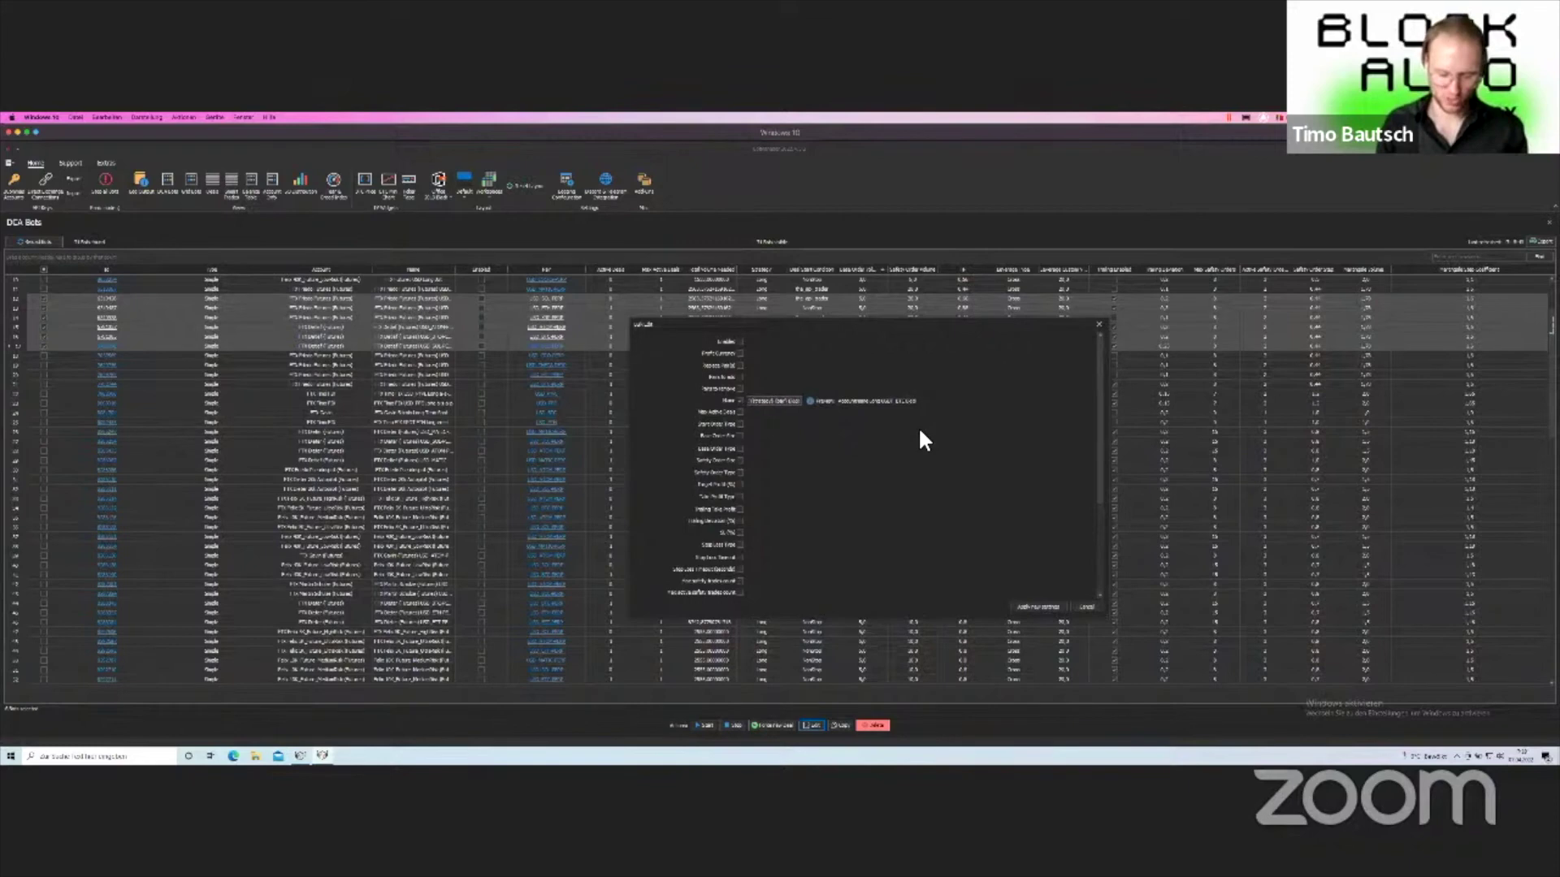
text(go)
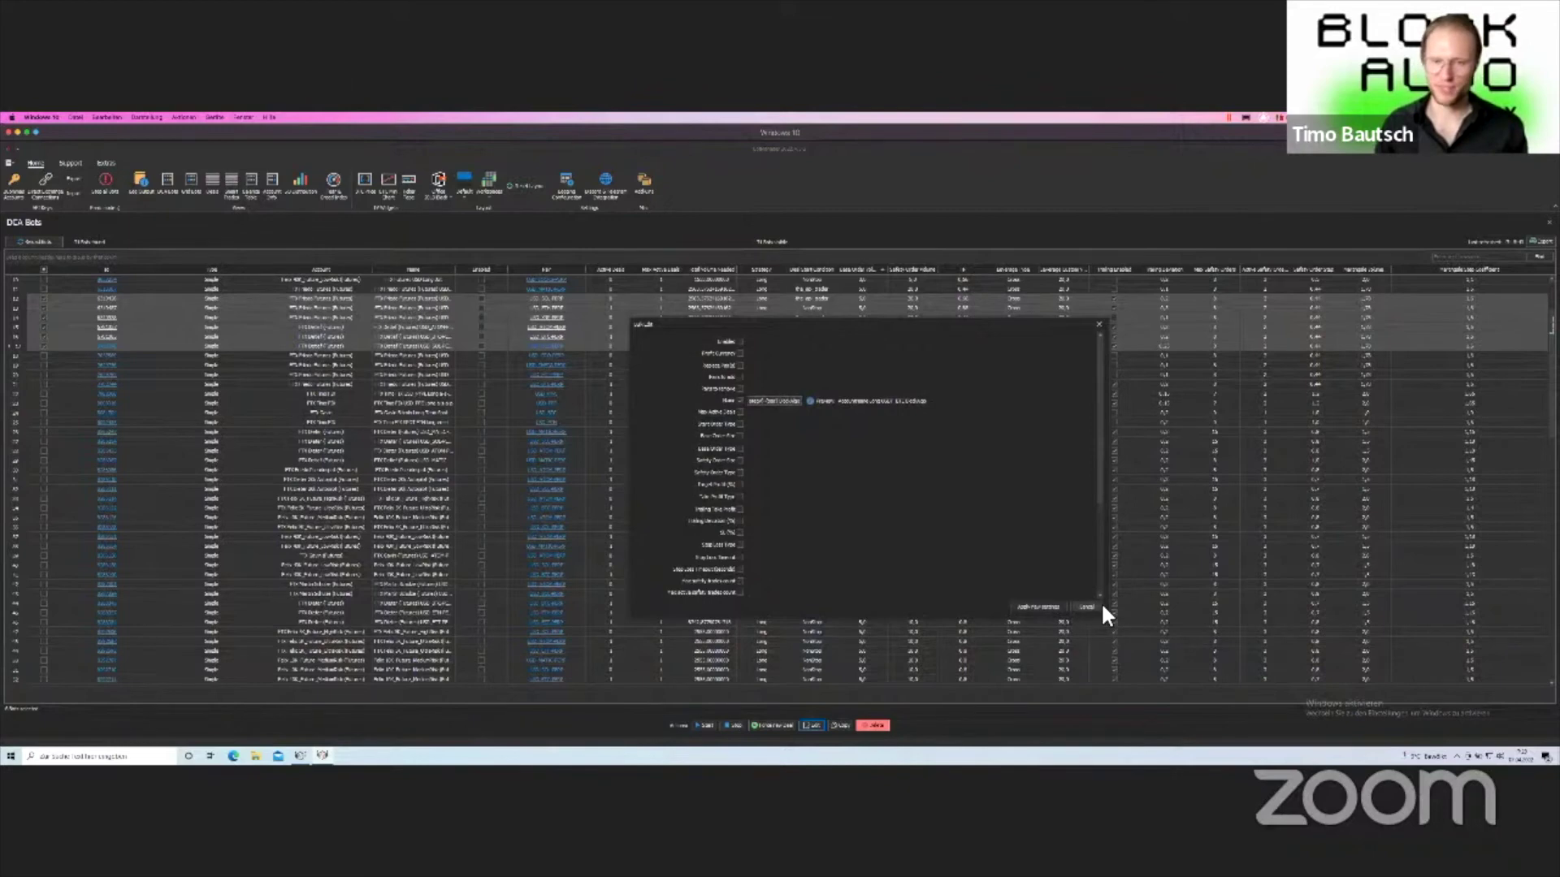
click(1036, 606)
click(853, 488)
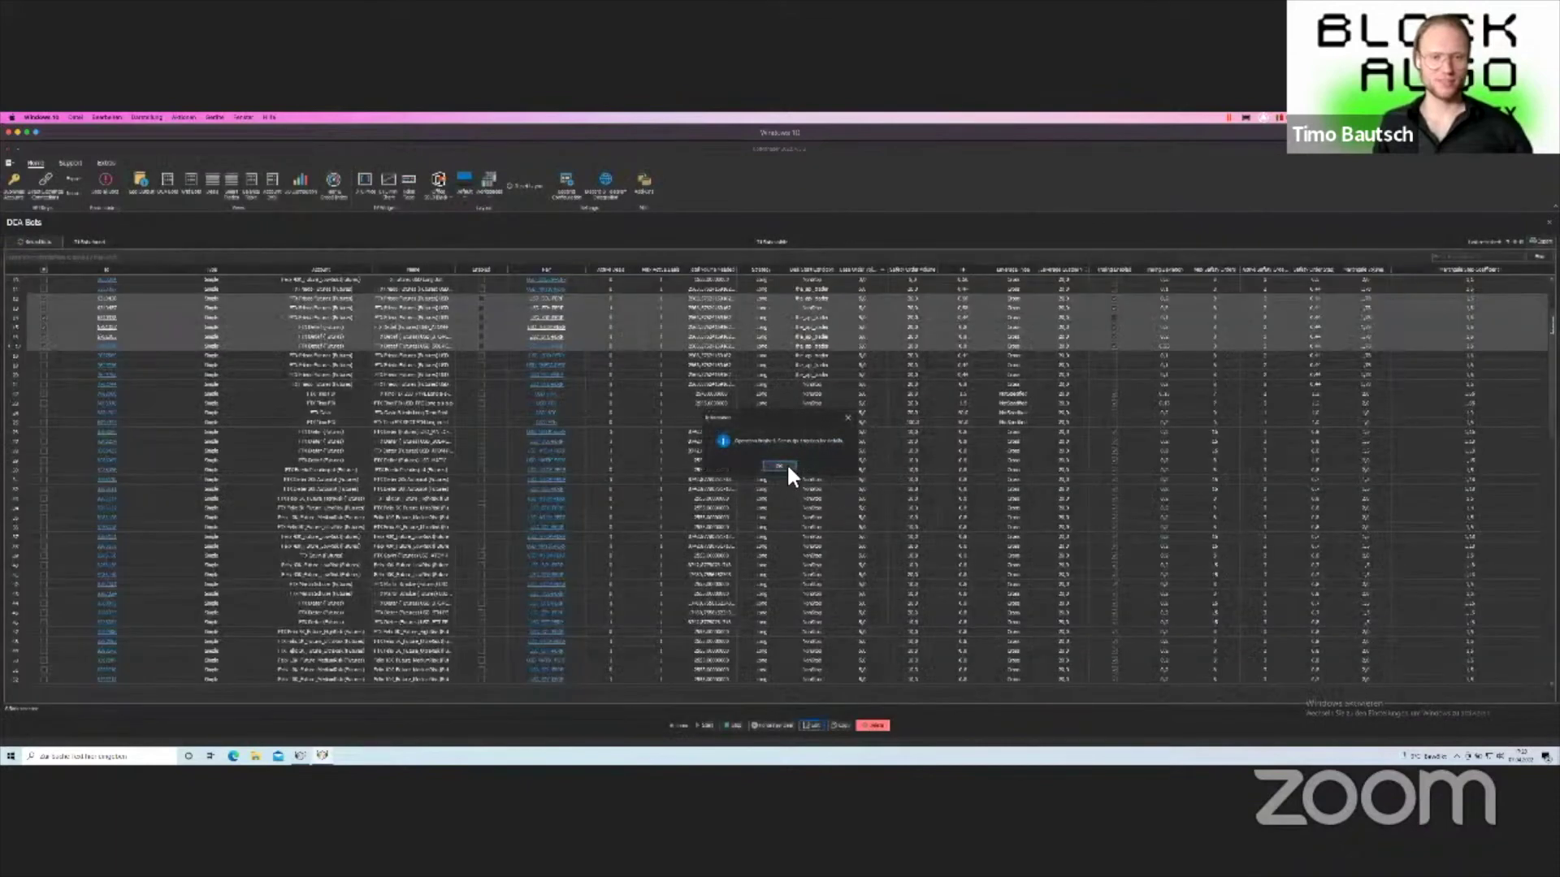
click(781, 468)
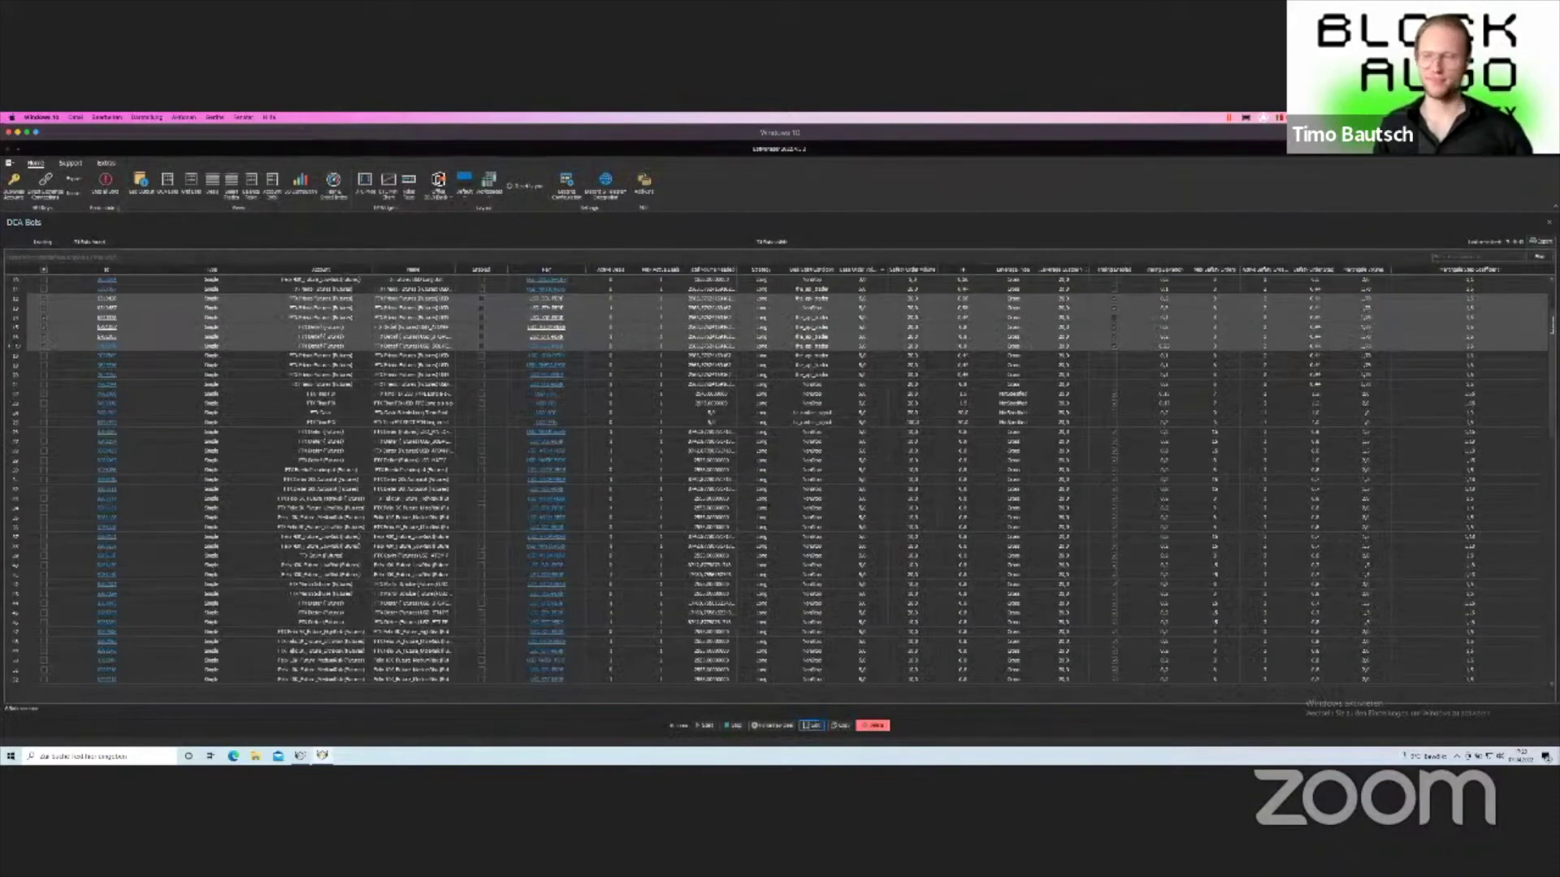
Close the DCA Bots view and open the Automation add-on's documentation page from the list of available add-ons.
click(1548, 222)
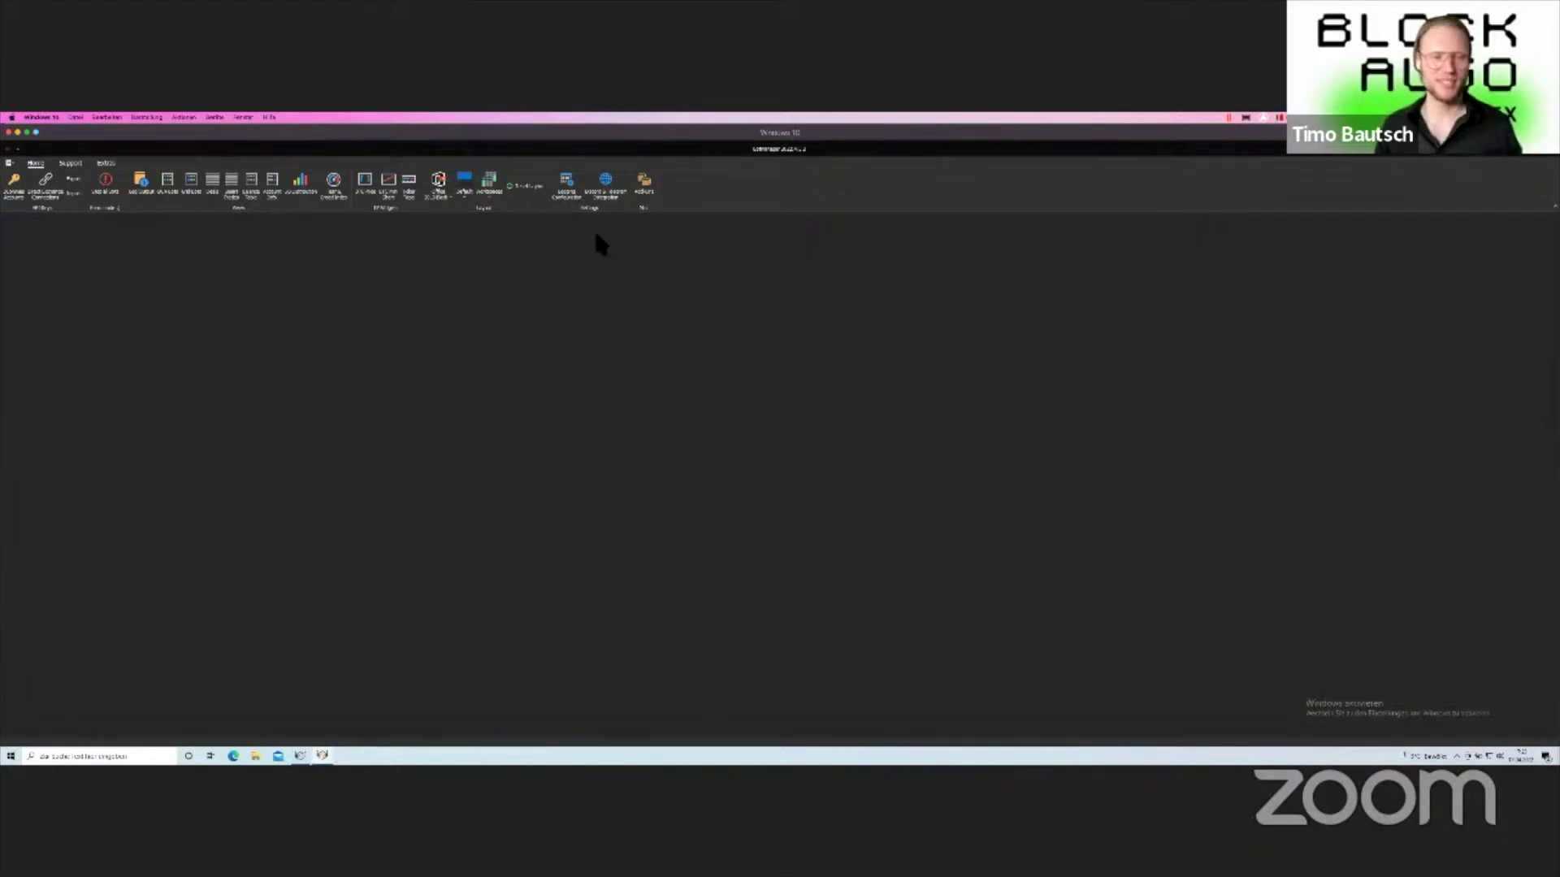
click(644, 181)
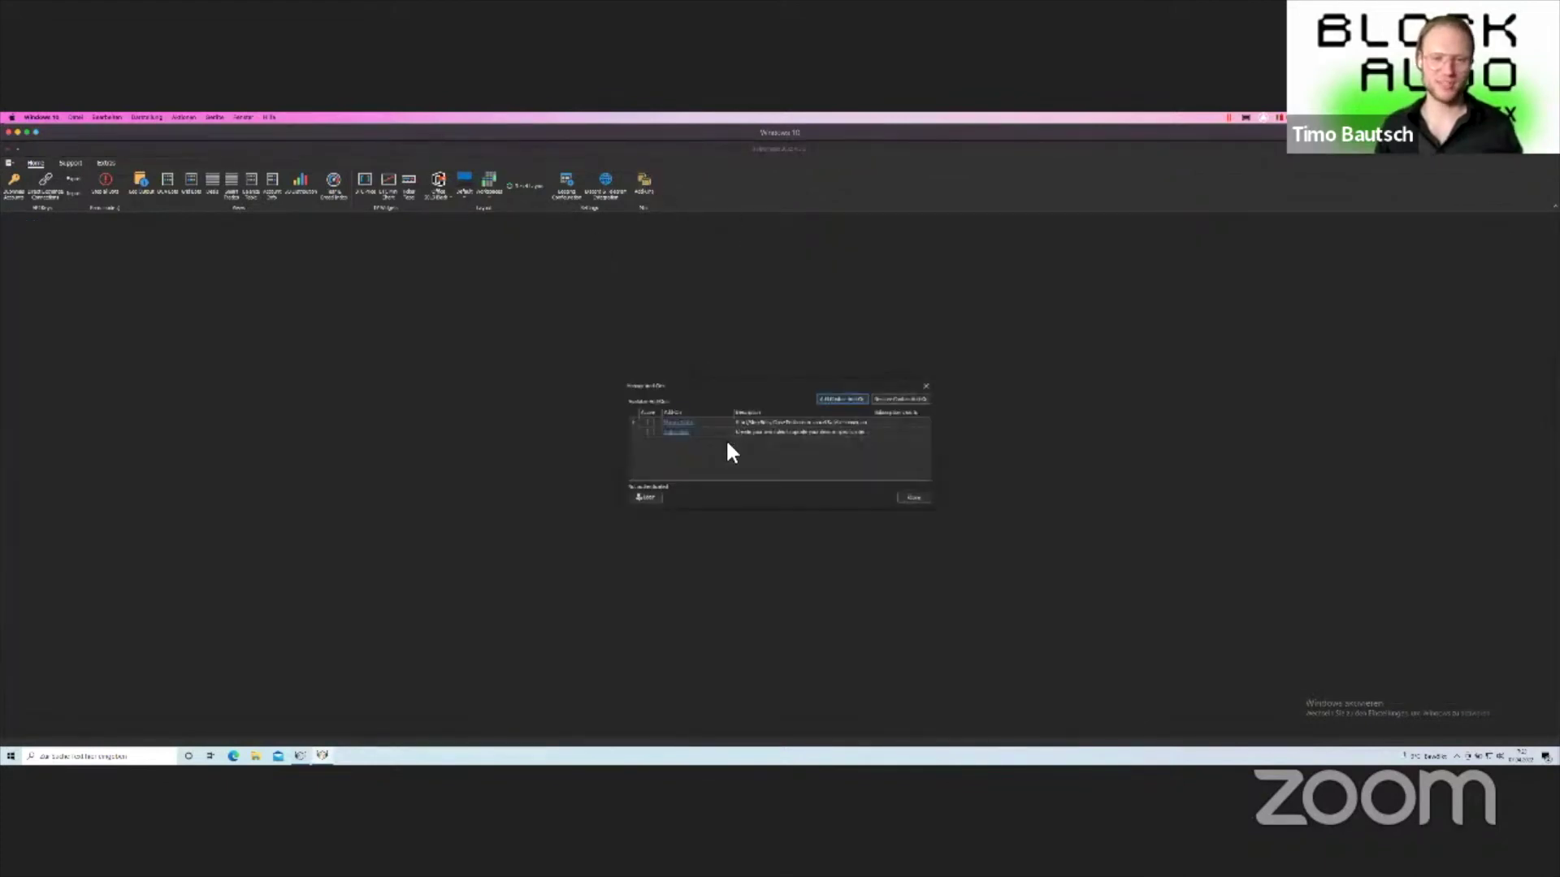
click(671, 432)
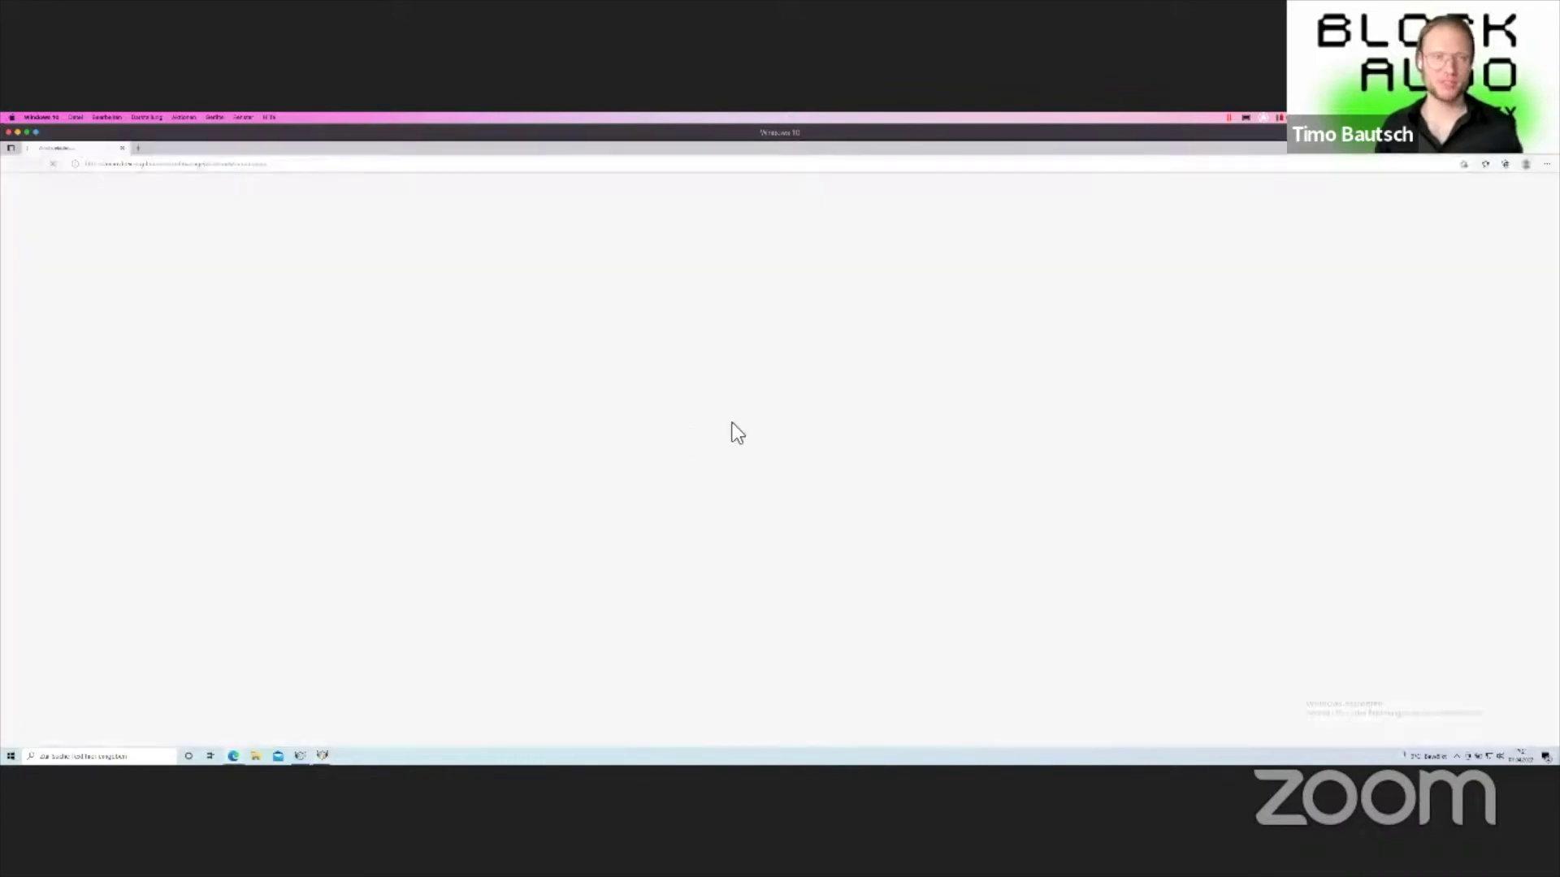
Examine the Automation documentation's introduction, concept and example RuleSet with its three rules, conditions and actions.
drag(280, 131, 504, 118)
scroll(993, 530, down, 8)
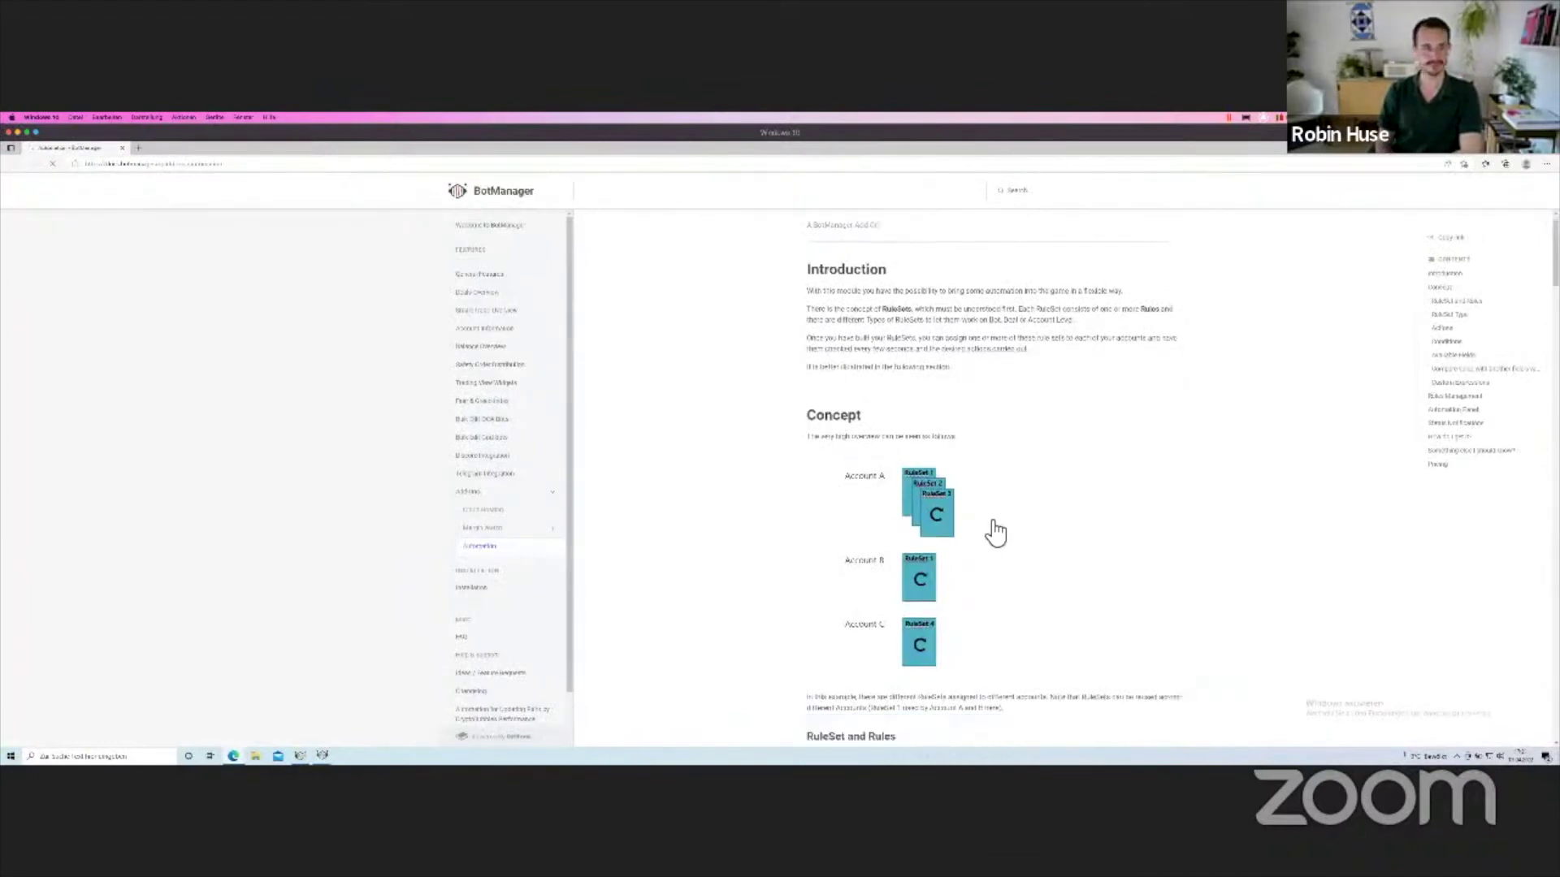
scroll(995, 532, up, 15)
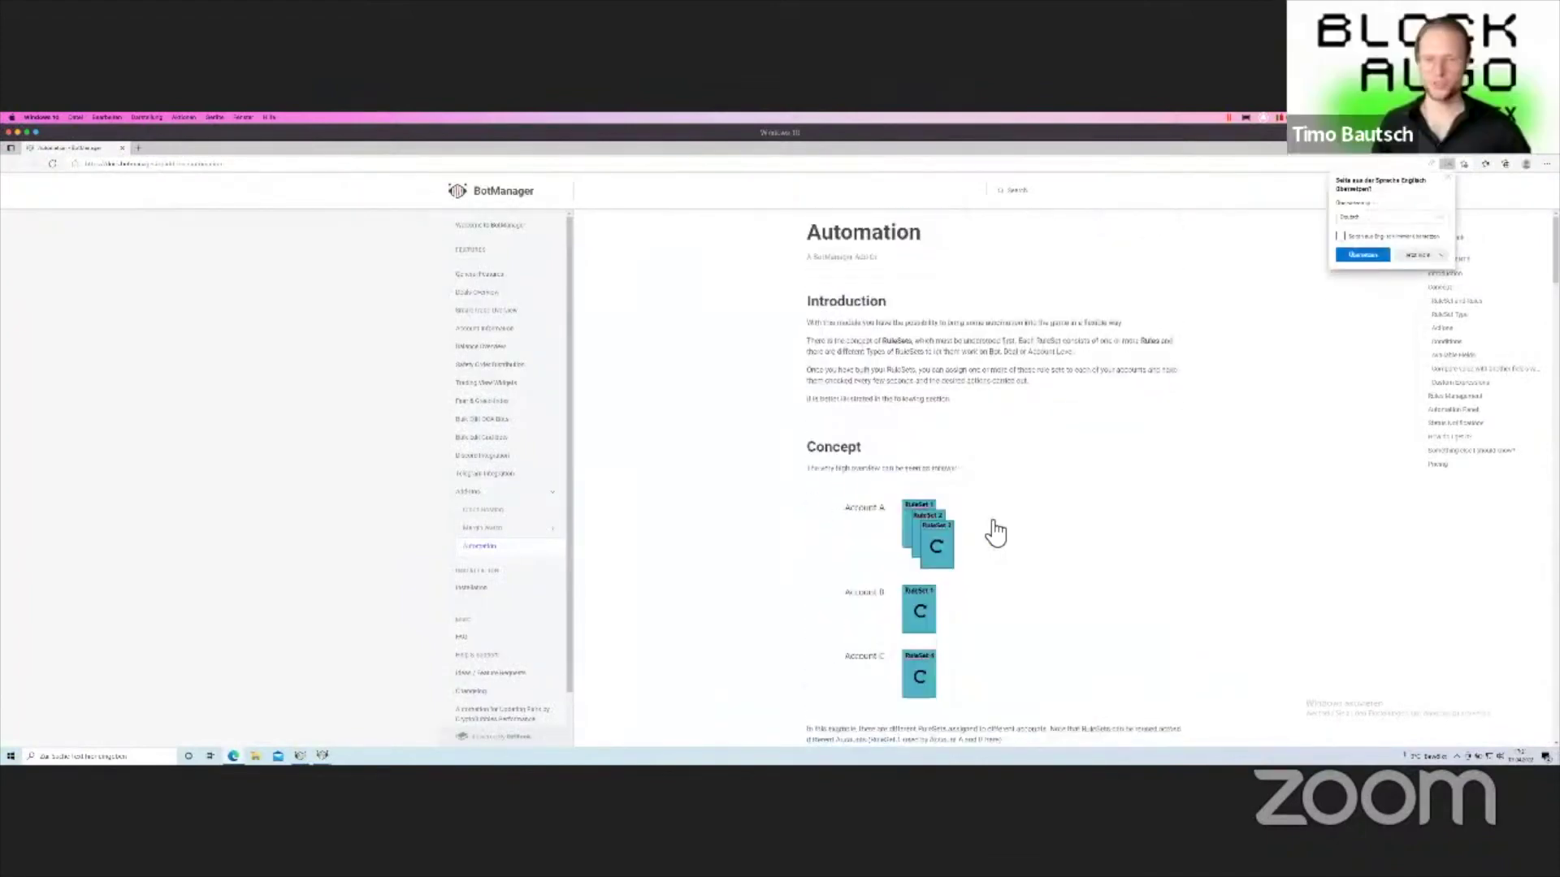
scroll(995, 532, down, 2)
scroll(995, 531, down, 7)
scroll(995, 531, up, 2)
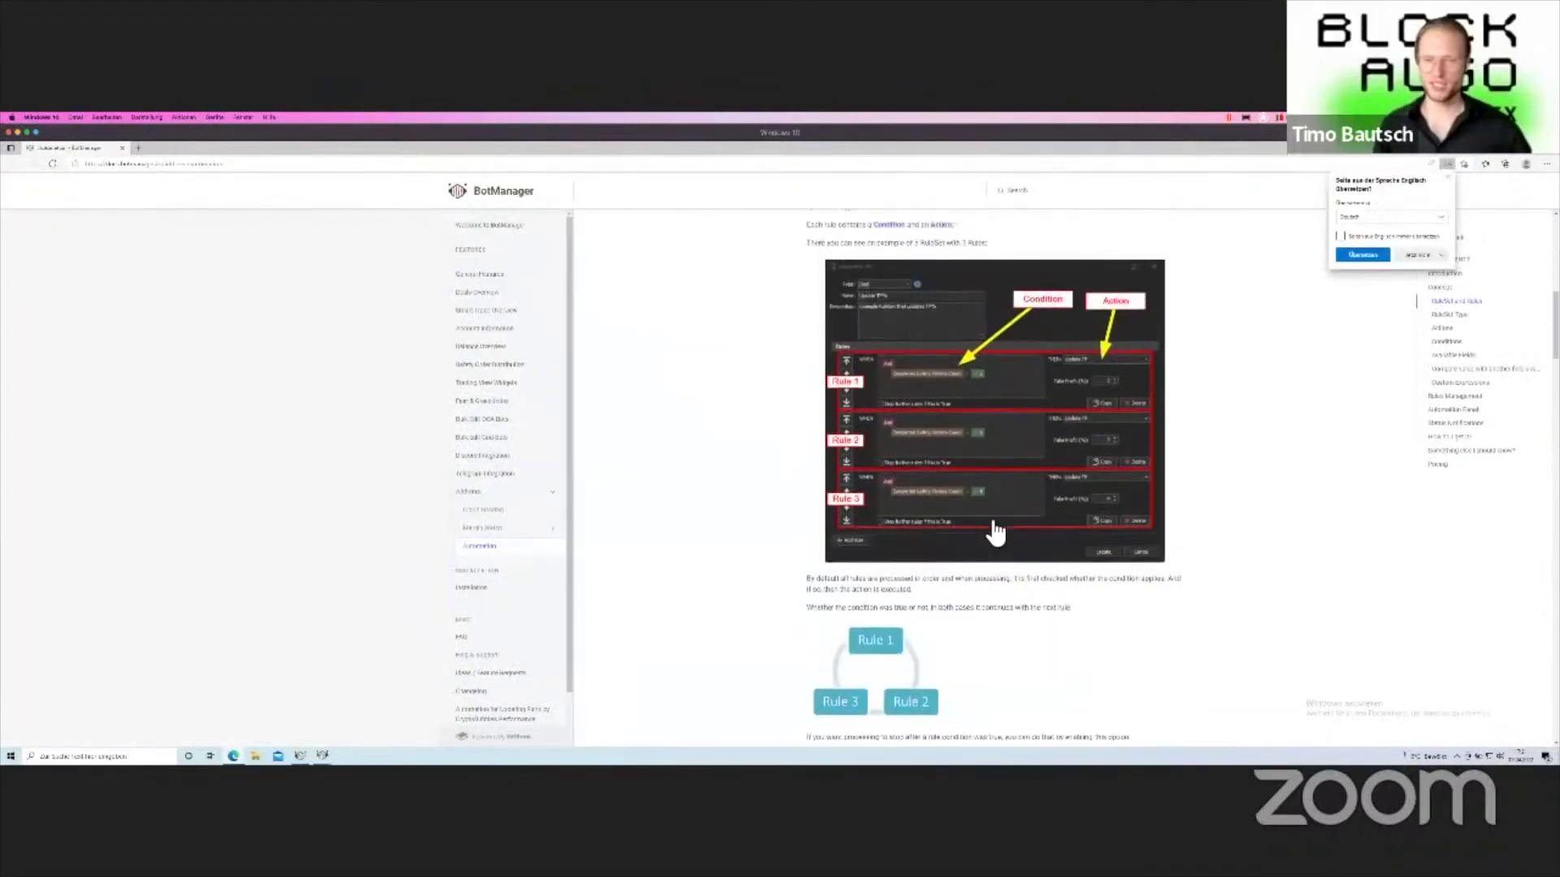
scroll(995, 530, up, 3)
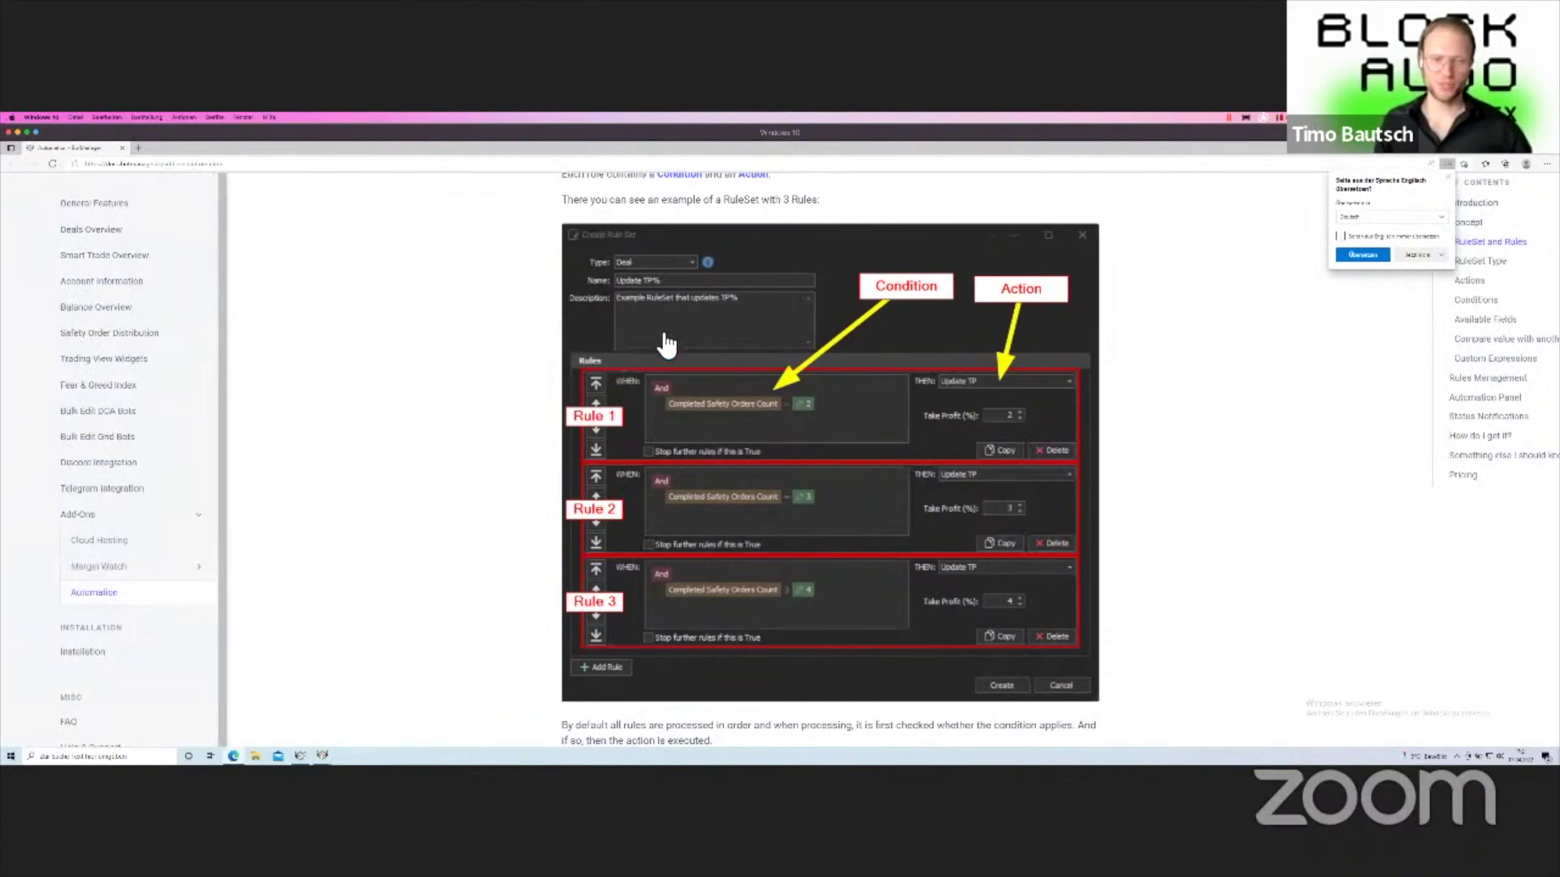